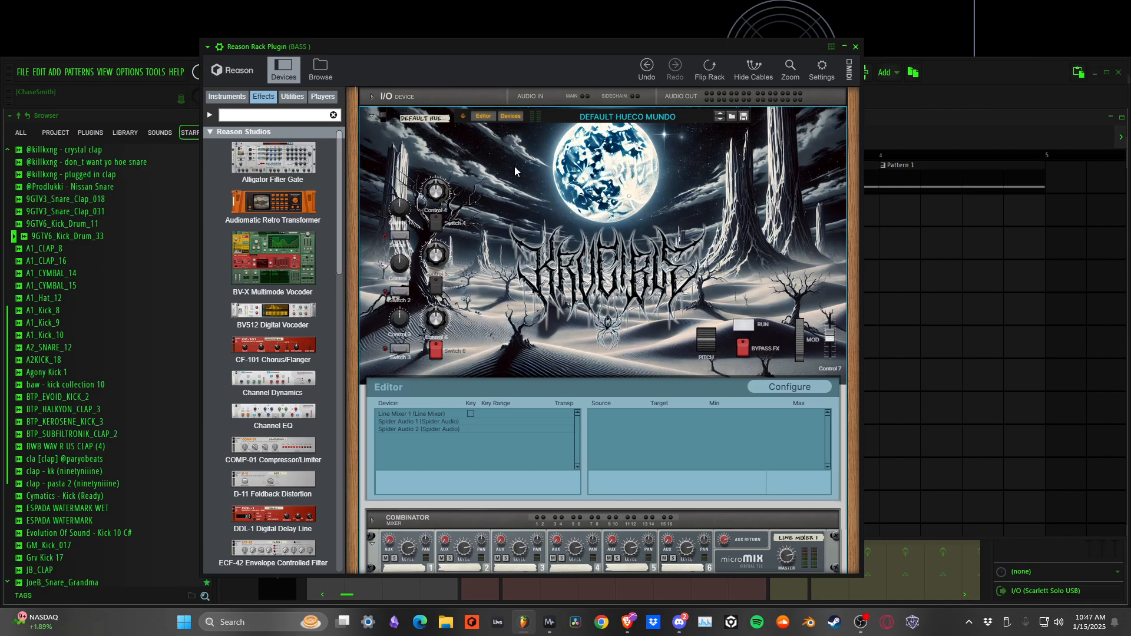
scroll(515, 166, "down", 2)
scroll(530, 169, "up", 2)
scroll(540, 185, "down", 3)
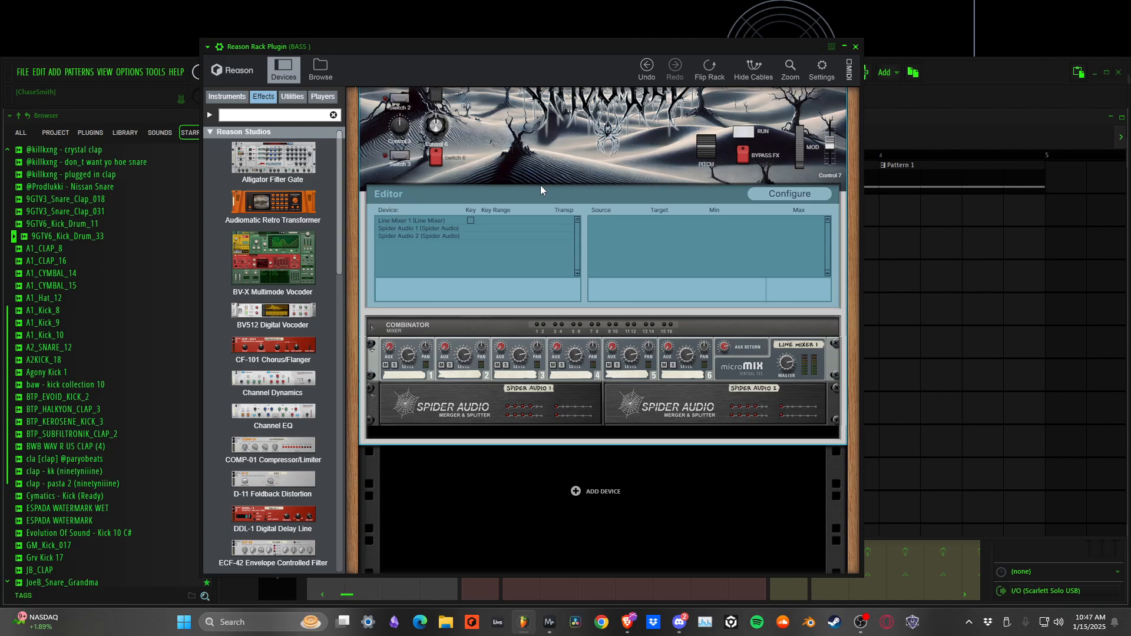
scroll(540, 185, "up", 3)
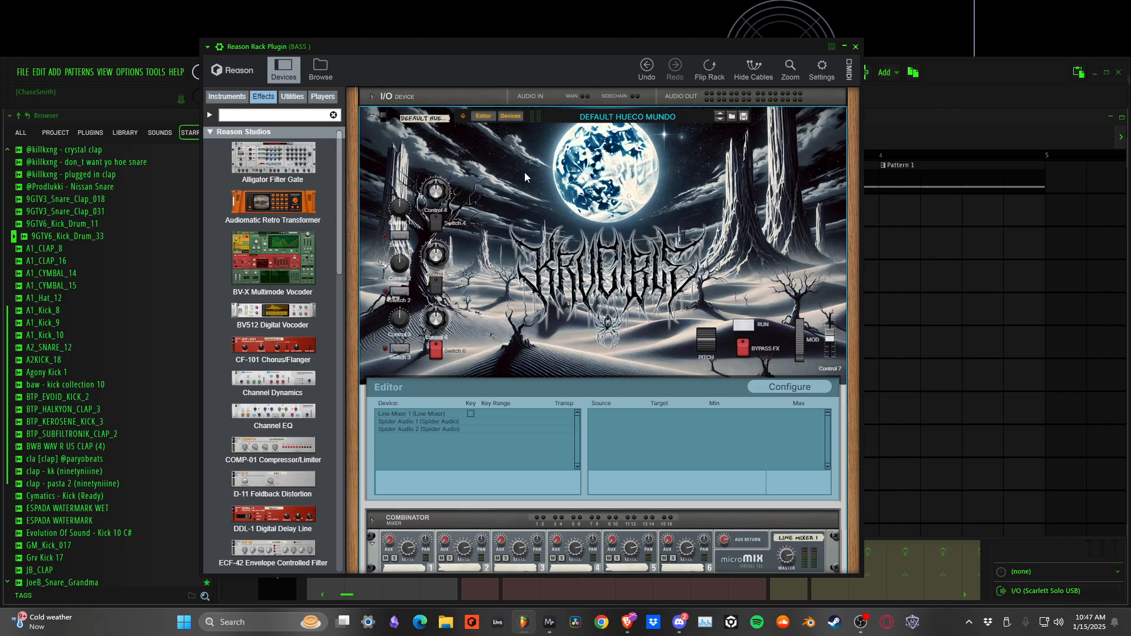
Add a Malström Graintable Synthesizer from the instrument devices to the DEFAULT HUECO MUNDO Combinator.
left_click(290, 96)
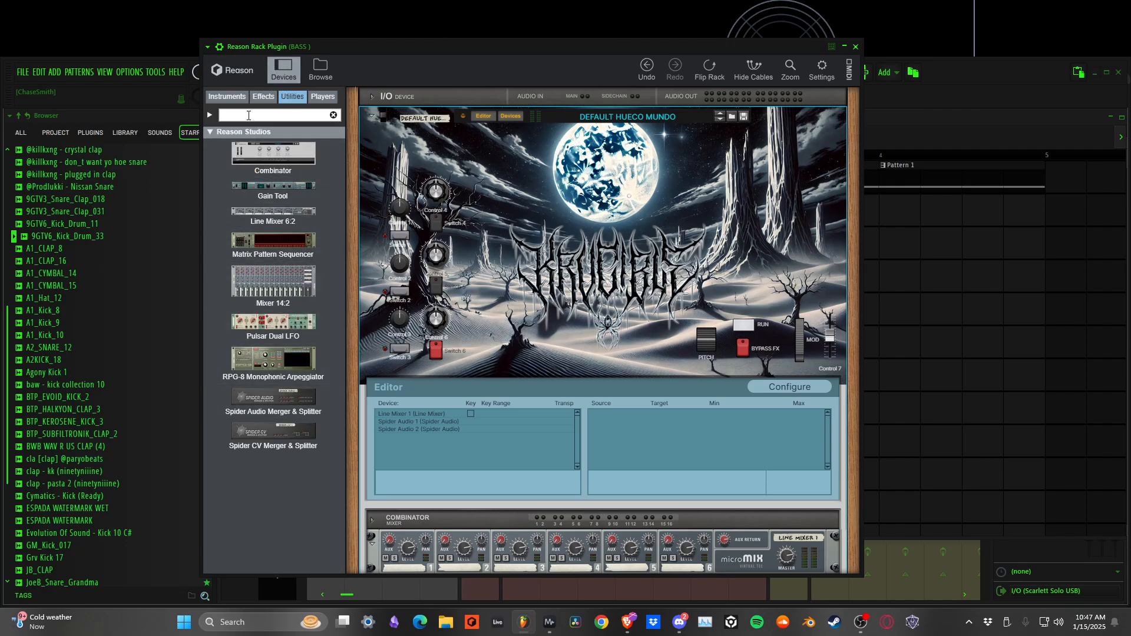
left_click(227, 96)
scroll(270, 320, "down", 5)
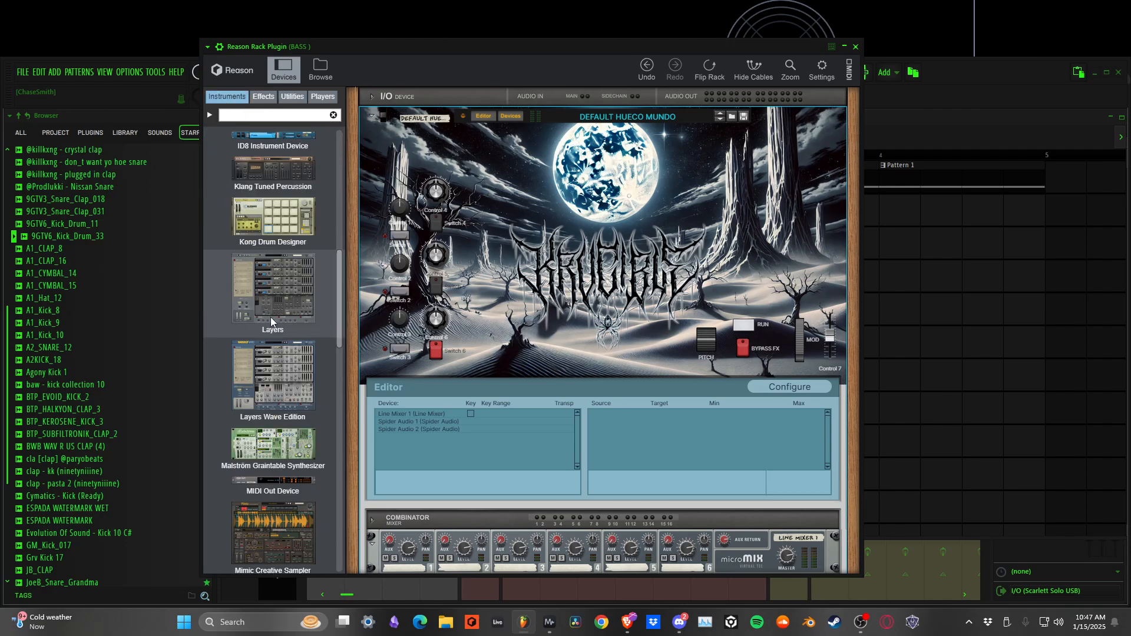
scroll(270, 315, "down", 3)
scroll(475, 313, "down", 3)
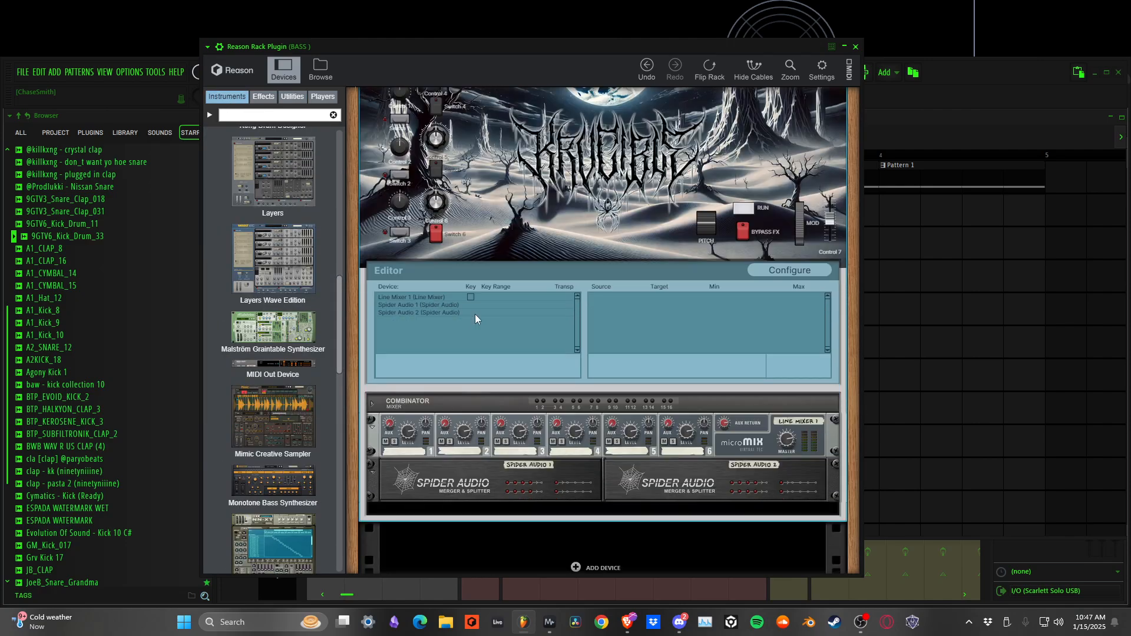
scroll(475, 313, "down", 2)
left_click_drag(272, 327, 595, 432)
scroll(718, 348, "down", 4)
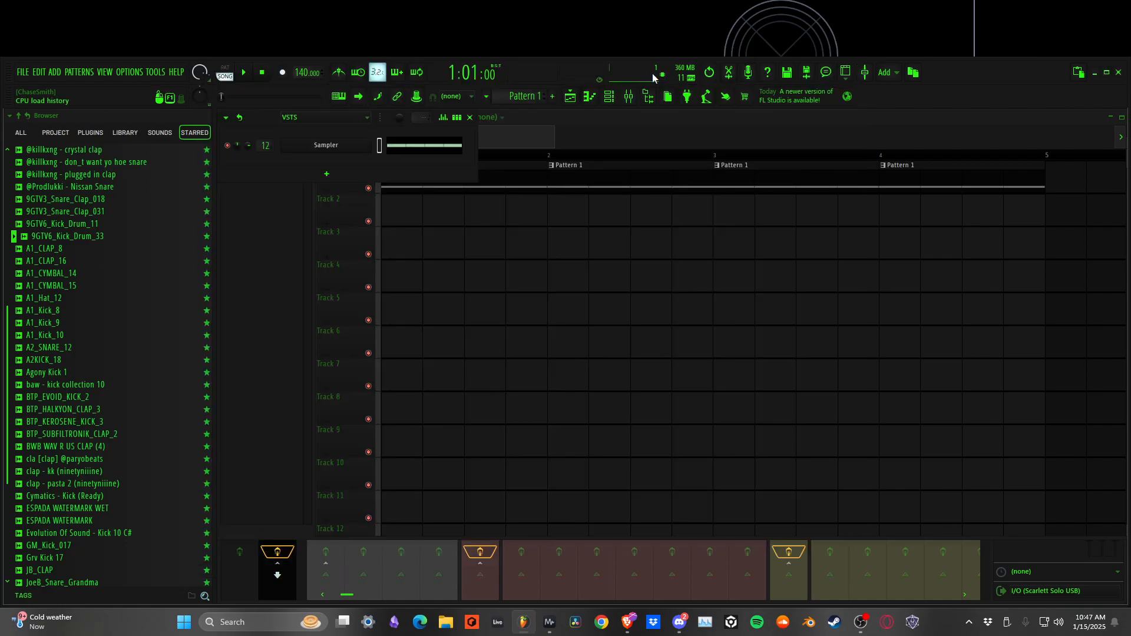
Replace the Sampler channel with the Reason Rack Plugin.
right_click(334, 146)
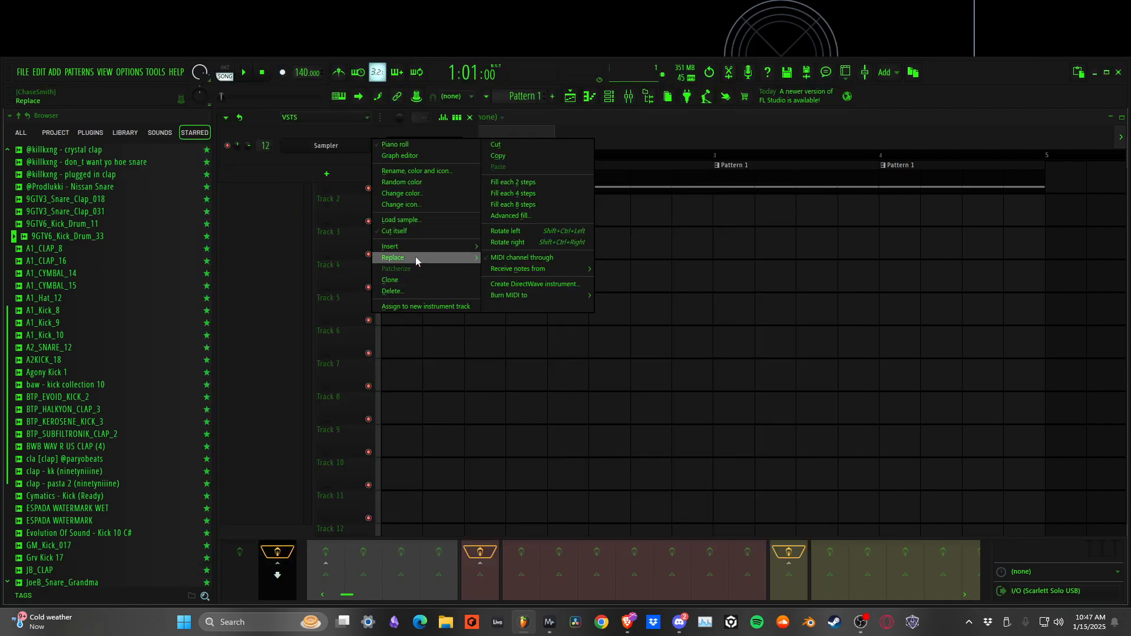
mouse_move(416, 257)
left_click(532, 116)
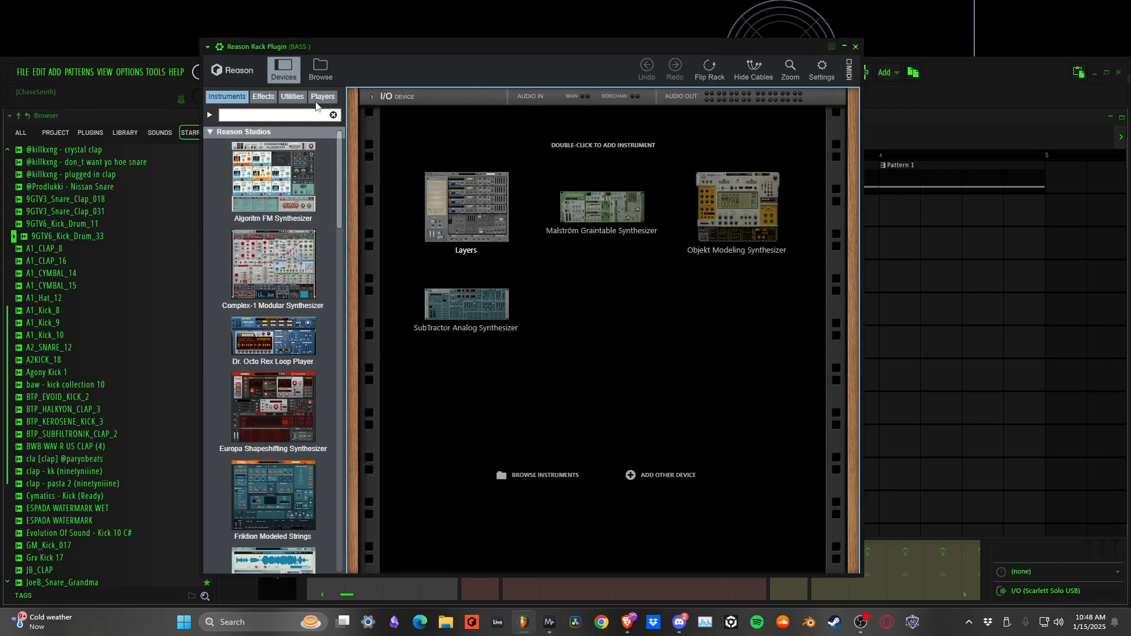
Load the DEFAULT HUECO MUNDO Combinator patch from the DEFAULT favorites list and show the devices inside it.
left_click(321, 70)
left_click(355, 306)
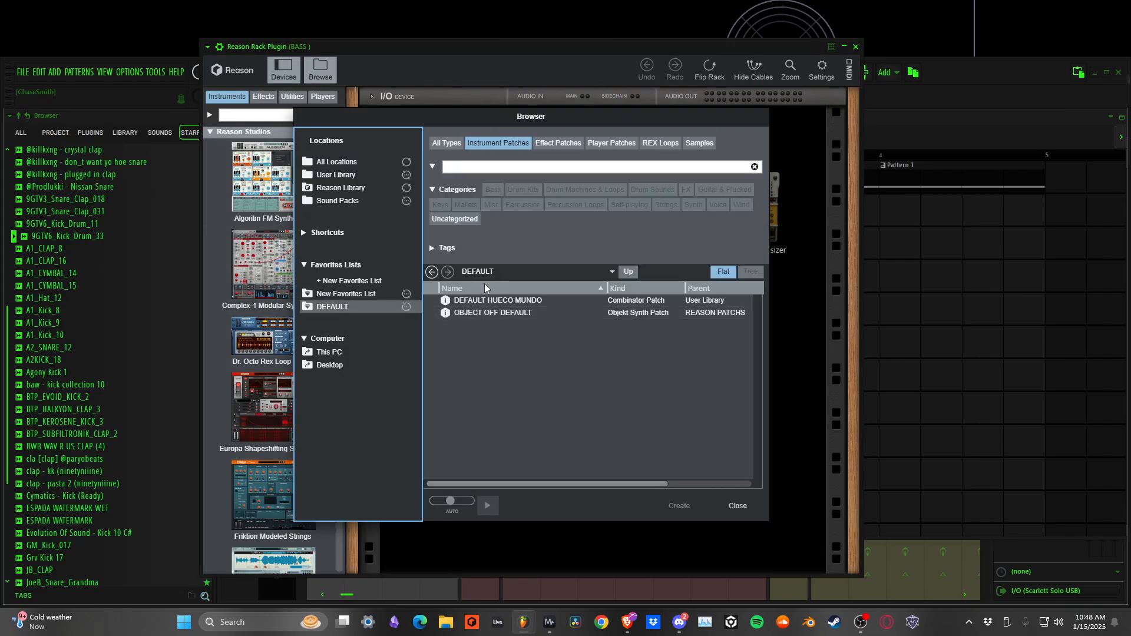
double_click(500, 304)
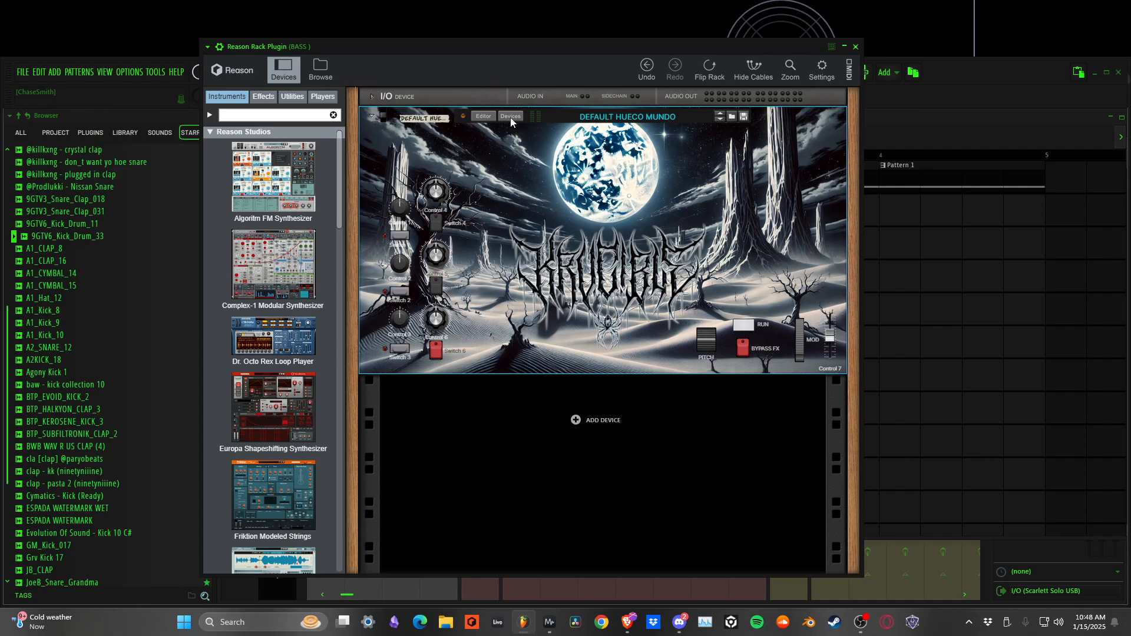
left_click(510, 117)
scroll(532, 228, "down", 3)
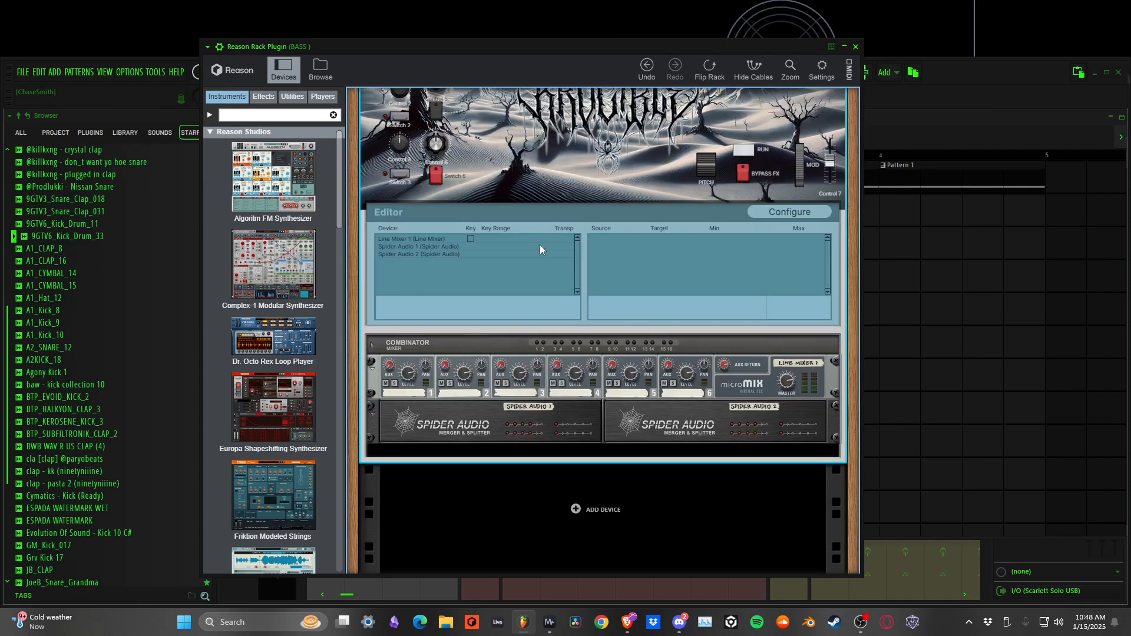
scroll(540, 259, "up", 3)
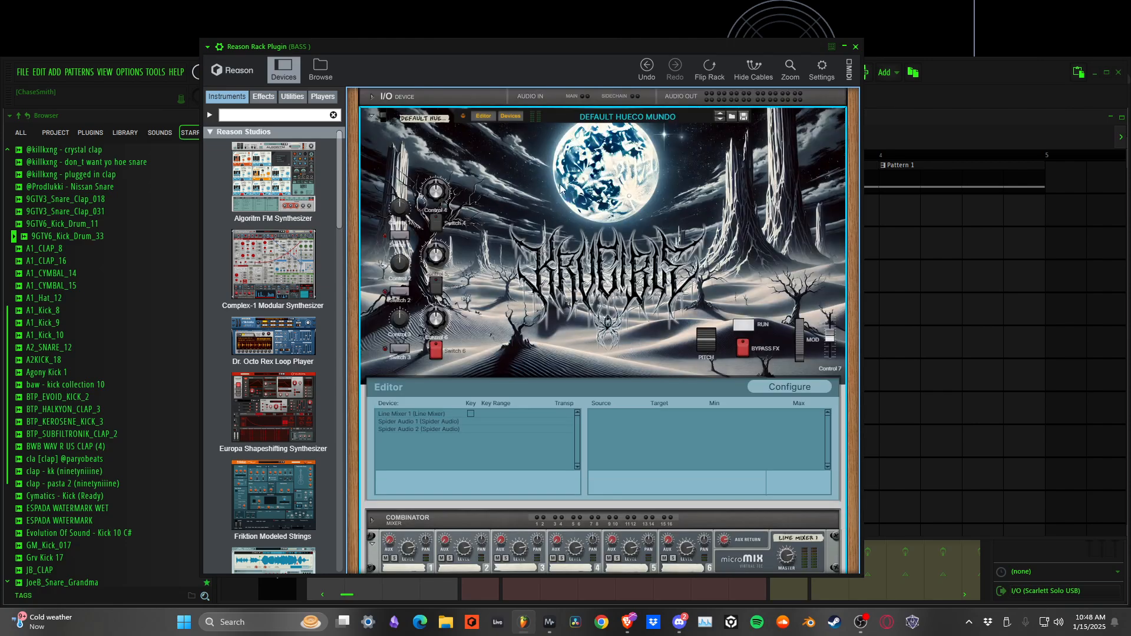
scroll(616, 200, "down", 3)
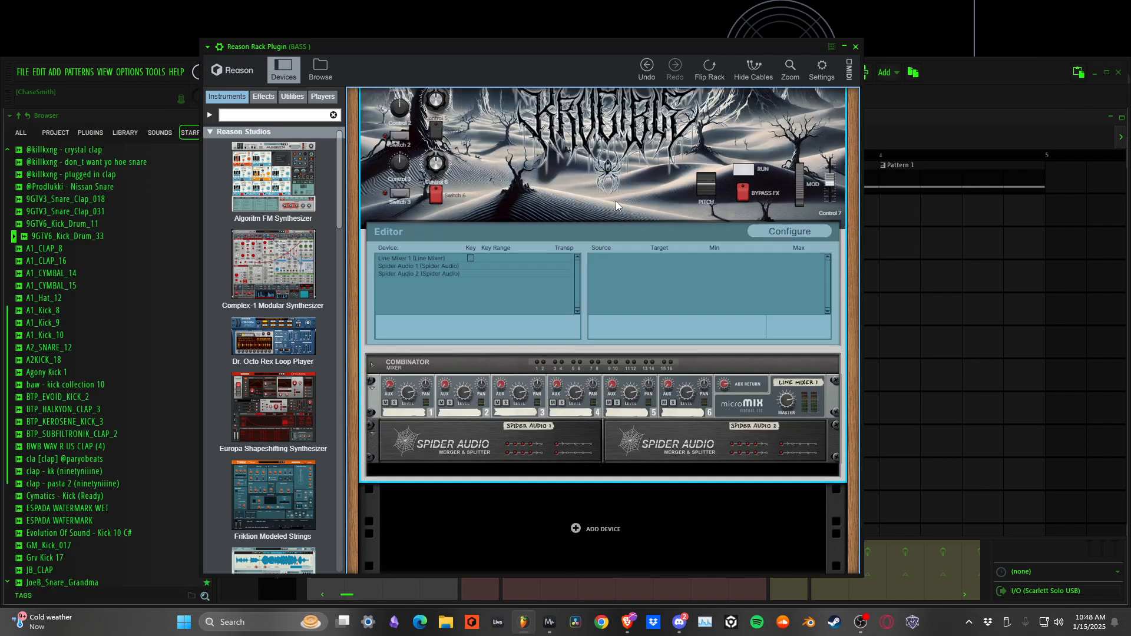
scroll(641, 246, "up", 3)
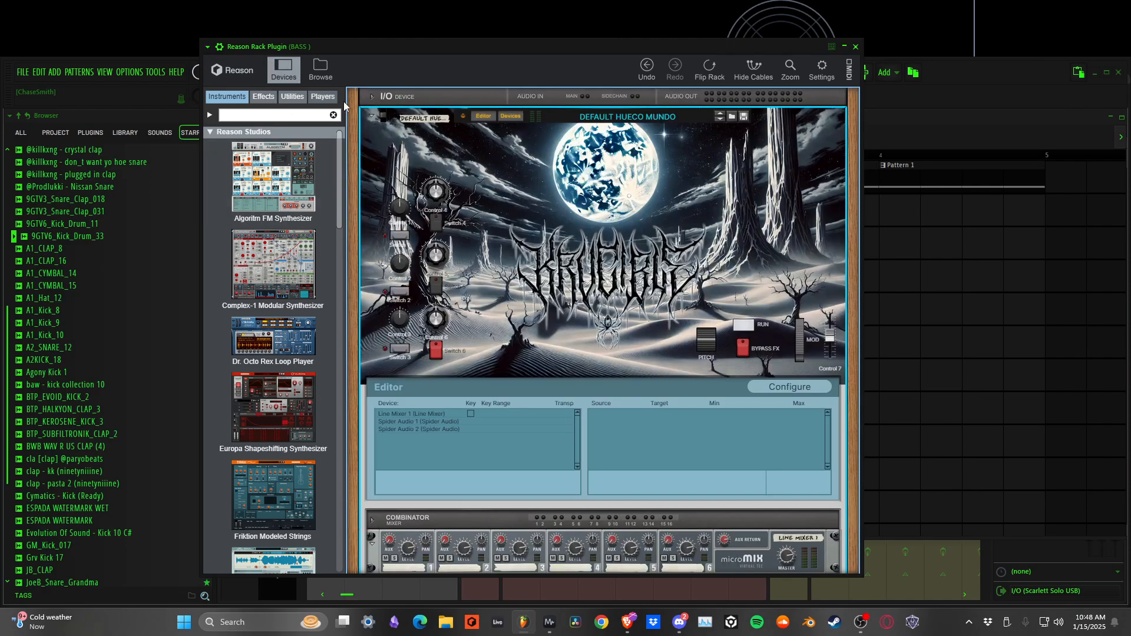
Add a Malström Graintable Synthesizer inside the Combinator, below the Spider Audio devices.
scroll(305, 273, "down", 8)
scroll(305, 273, "down", 1)
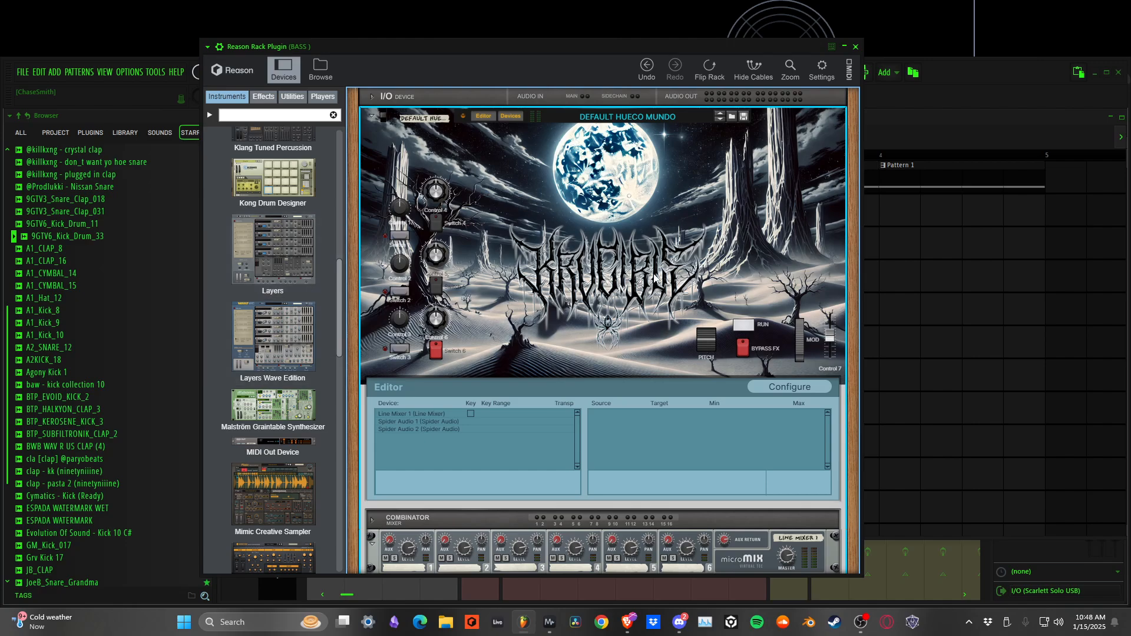
scroll(529, 336, "down", 3)
left_click_drag(254, 406, 560, 478)
scroll(671, 188, "up", 5)
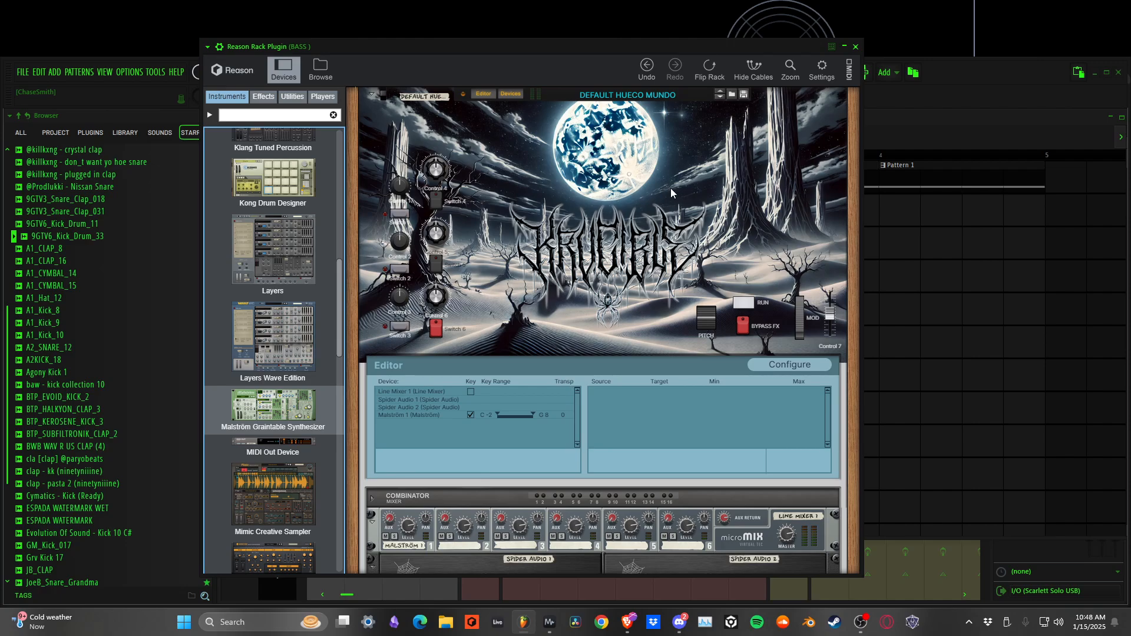
scroll(614, 238, "down", 5)
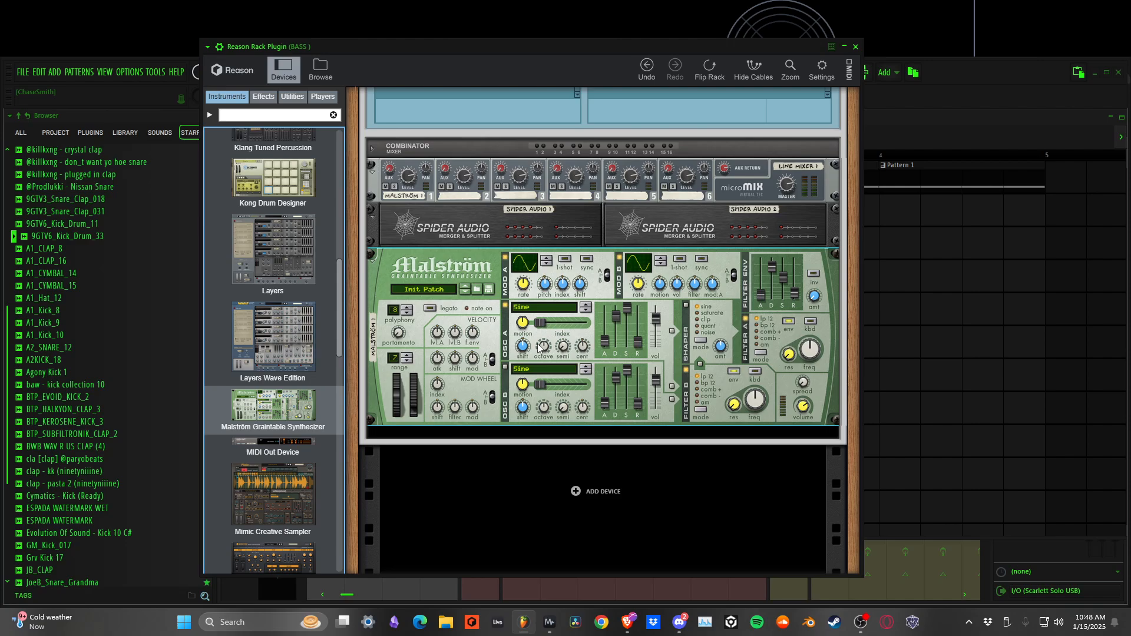
Disconnect the Malström's main output cables from Line Mixer channel 1 and compare the rack's front and rear.
key("Tab")
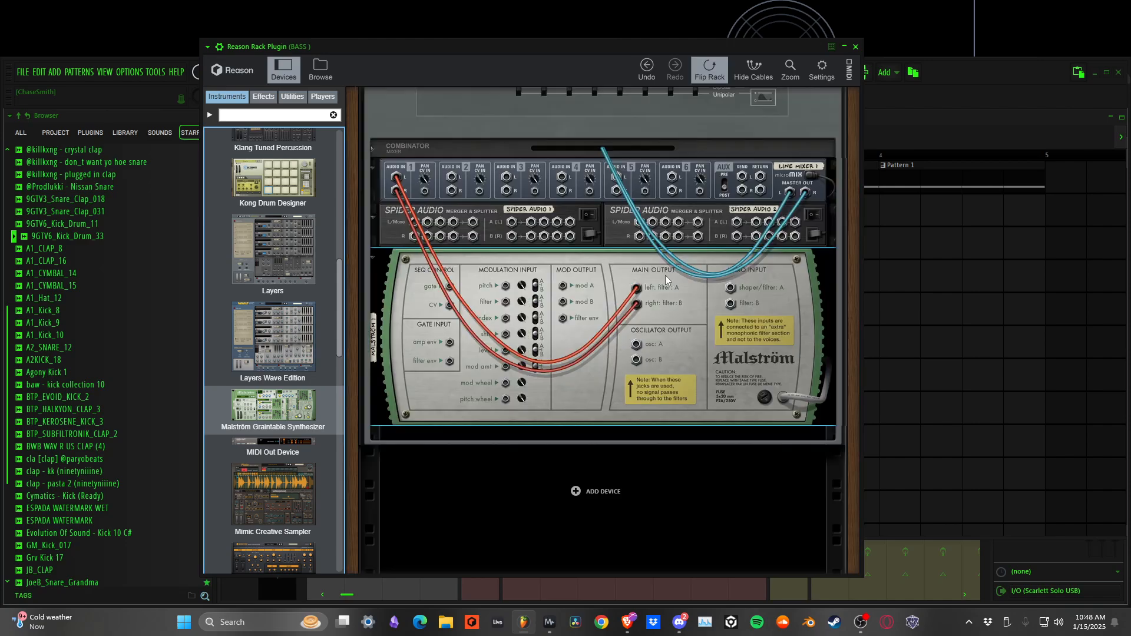
left_click_drag(400, 176, 401, 193)
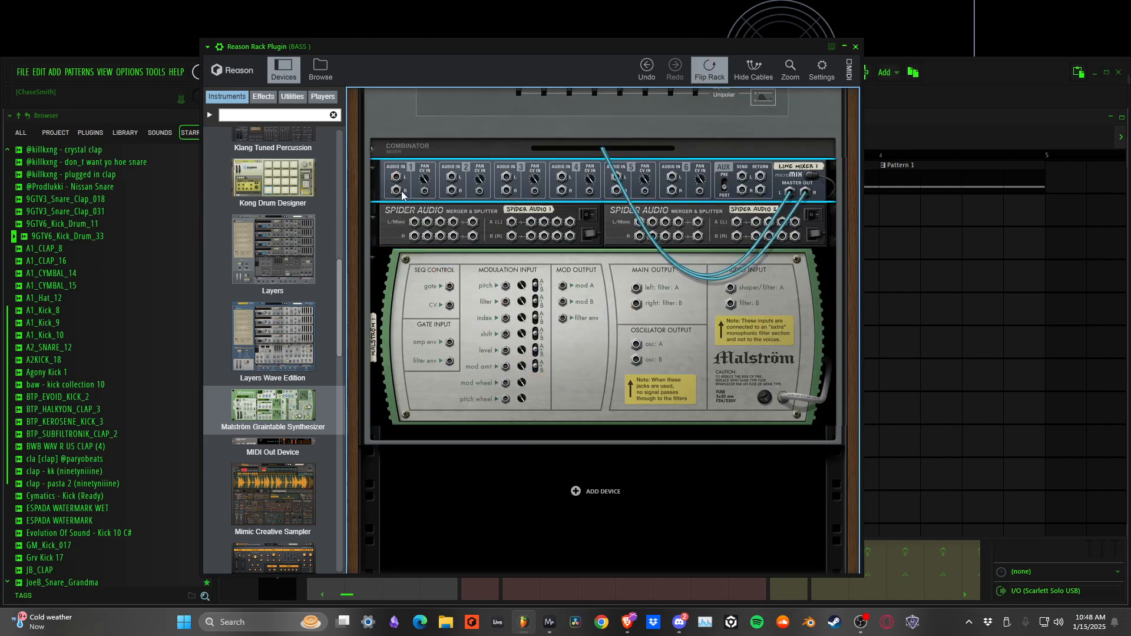
left_click(442, 332)
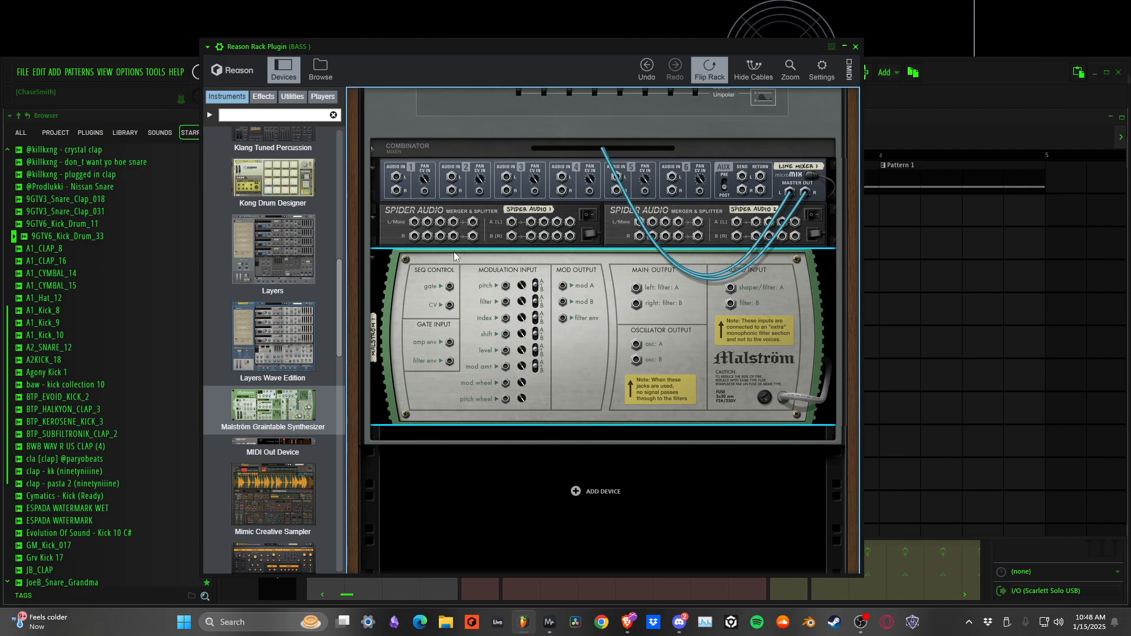
key("Tab")
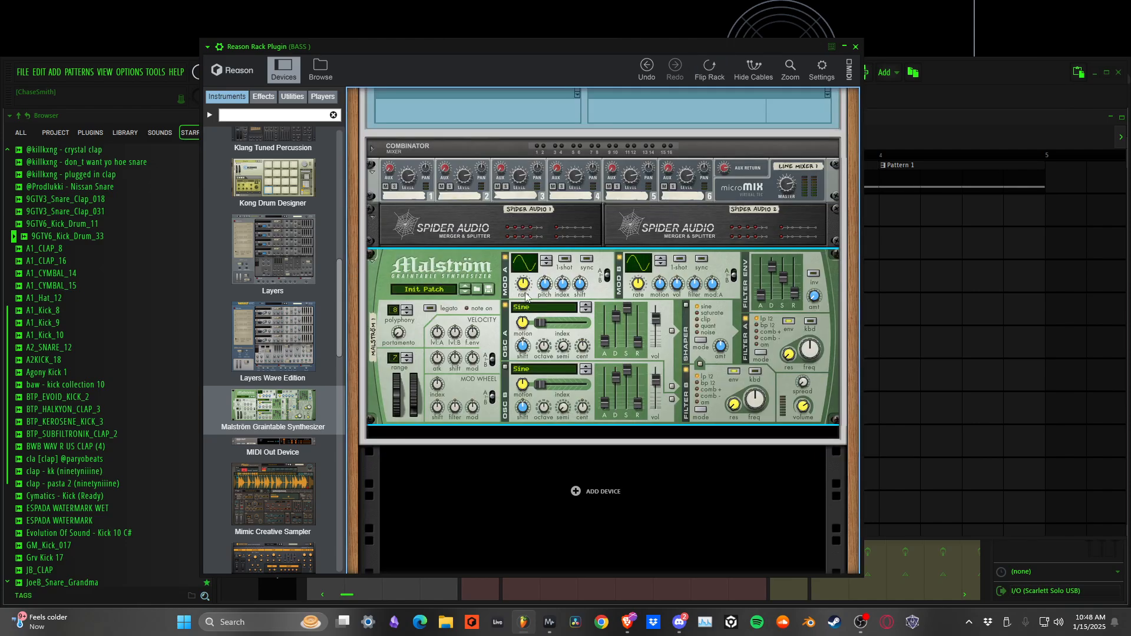
key("Tab")
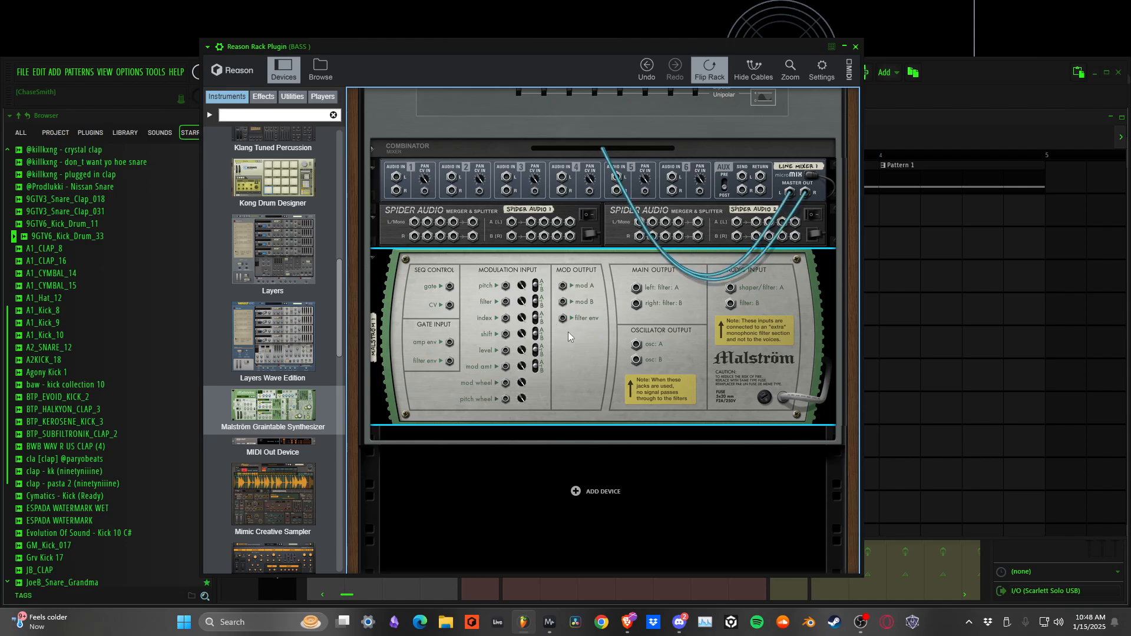
key("Tab")
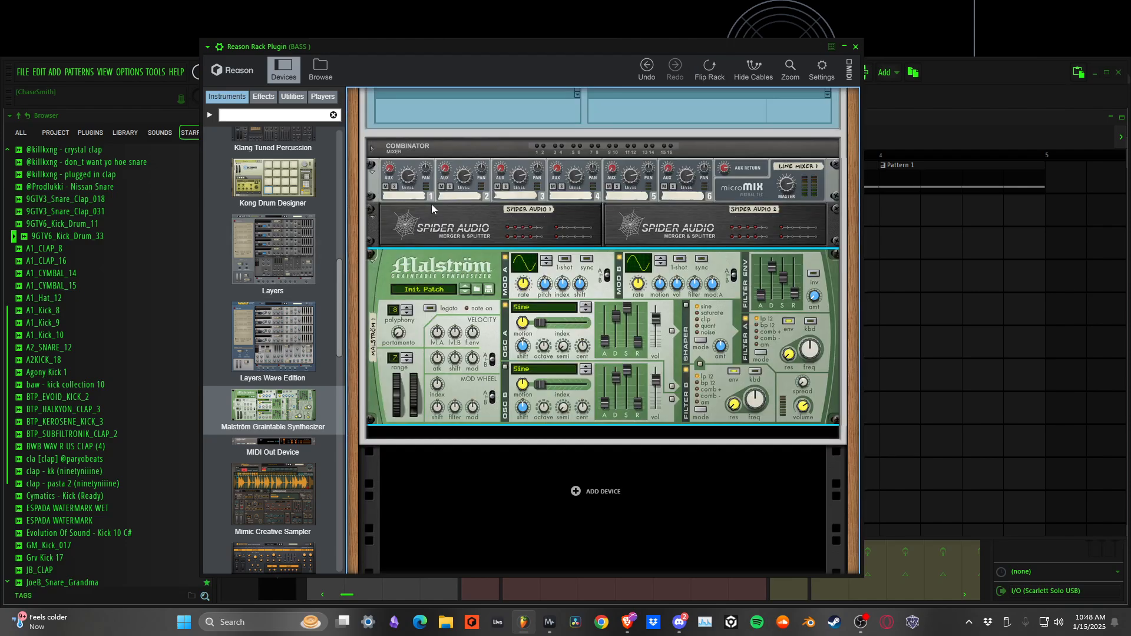
Auto-route the Malström on the rack's rear and add a second Malström Graintable Synthesizer directly below it.
key("Tab")
scroll(457, 304, "up", 1)
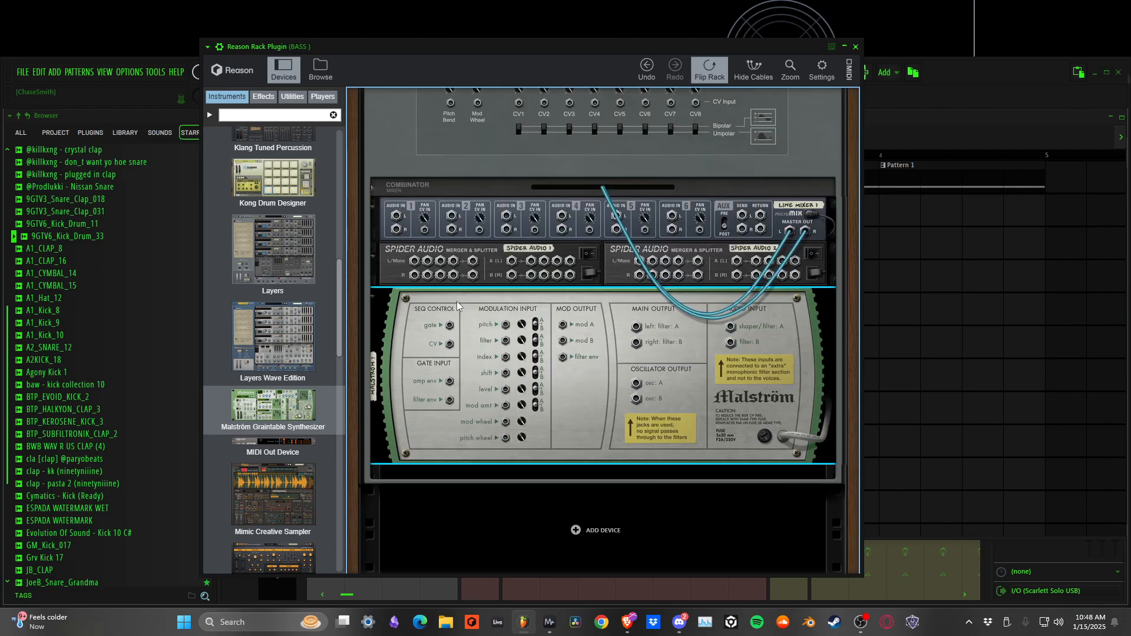
right_click(604, 330)
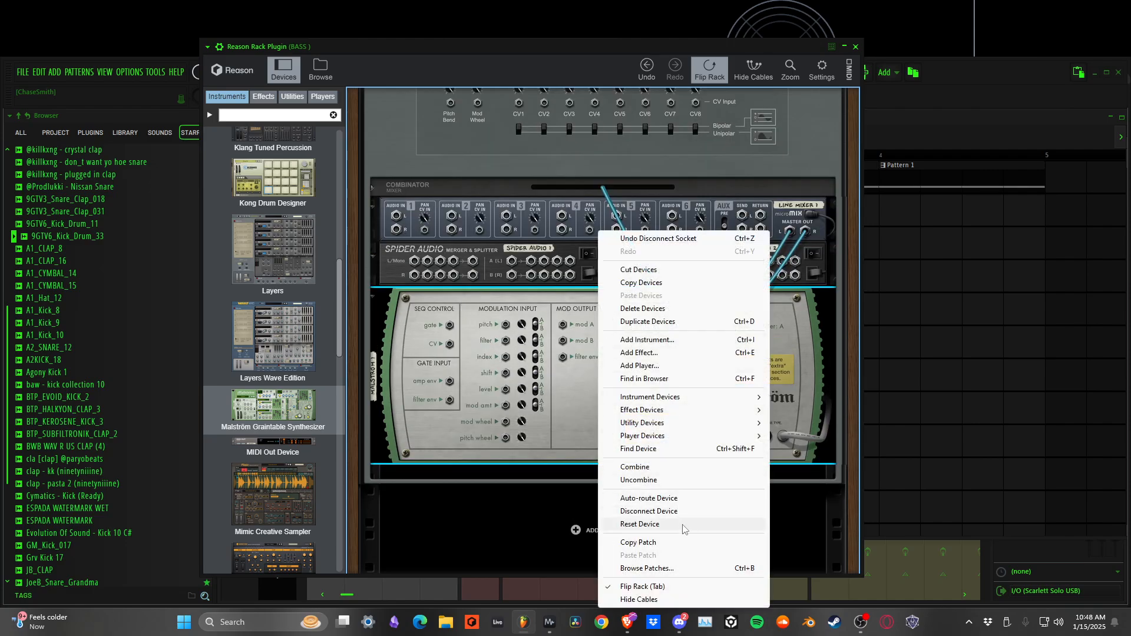
left_click(684, 499)
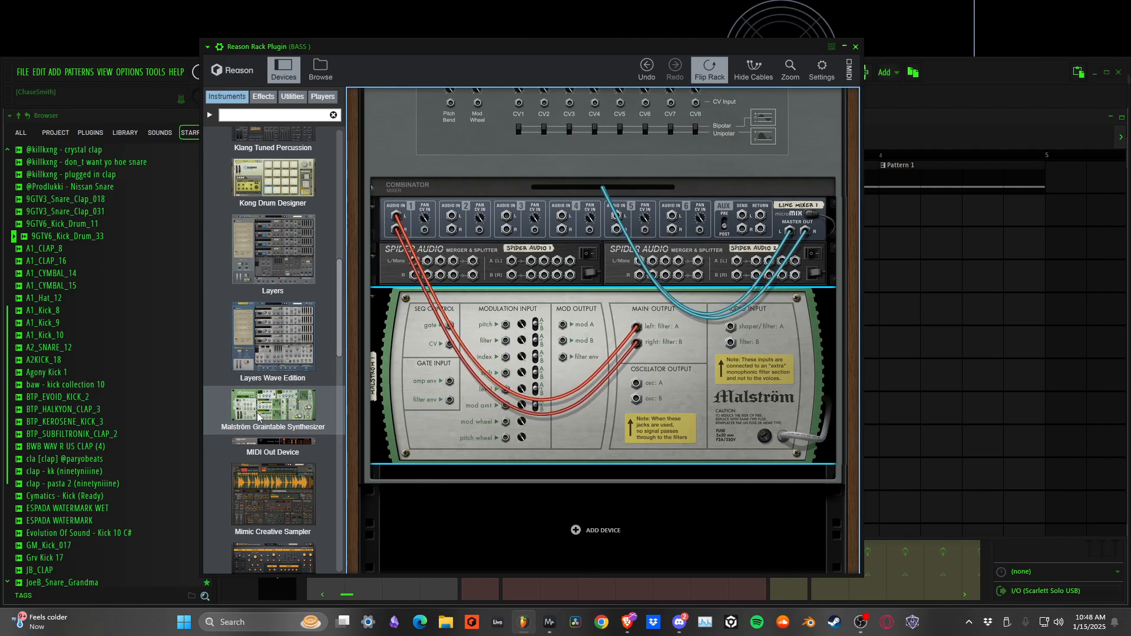
left_click_drag(256, 409, 530, 495)
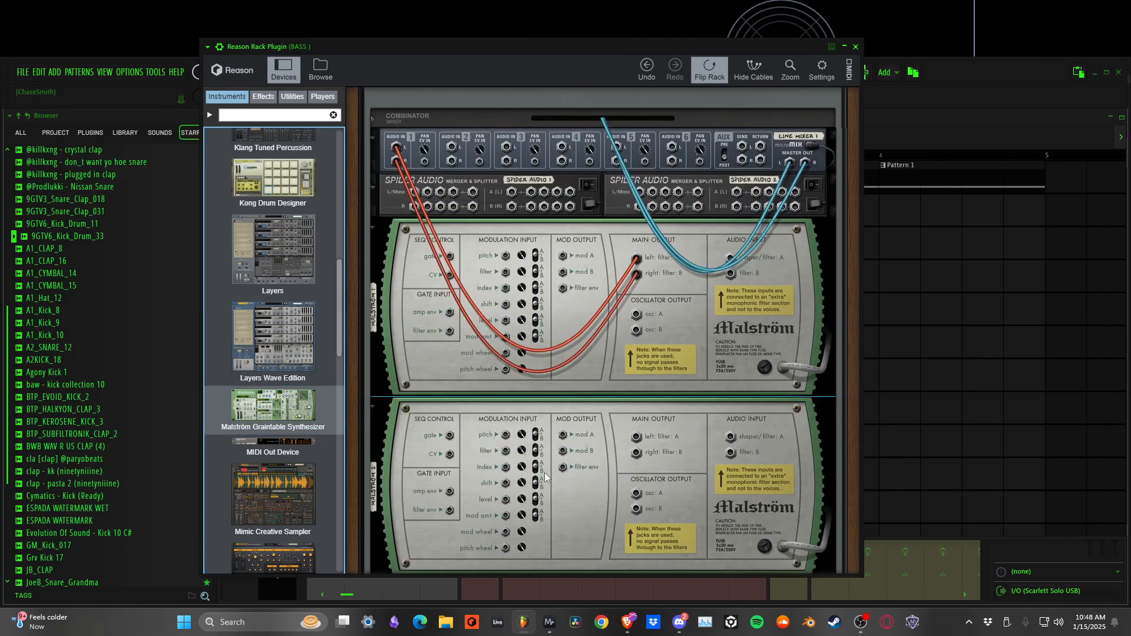
scroll(637, 465, "down", 2)
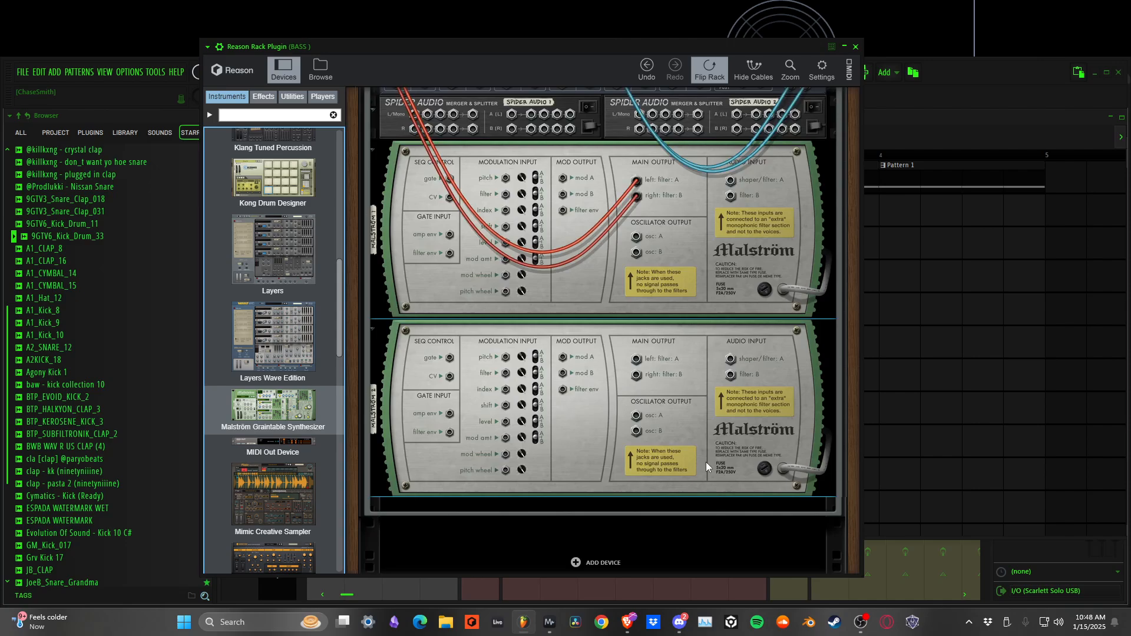
Route the second Malström's Mod A output to the first Malström's filter modulation input.
left_click_drag(563, 357, 506, 195)
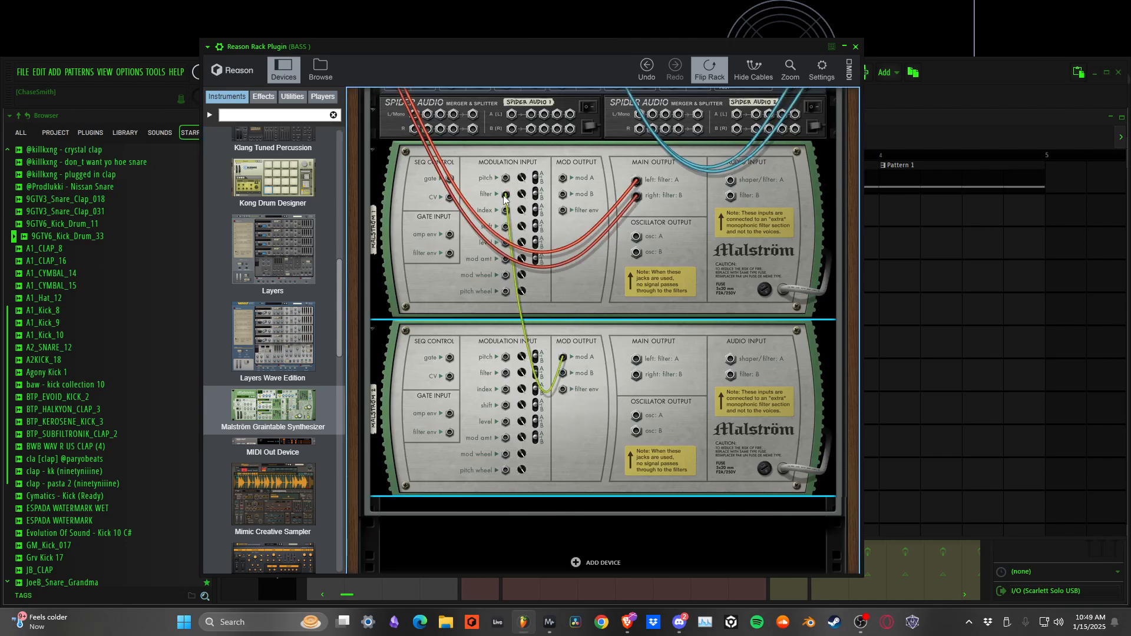
key("Tab")
key("Tab")
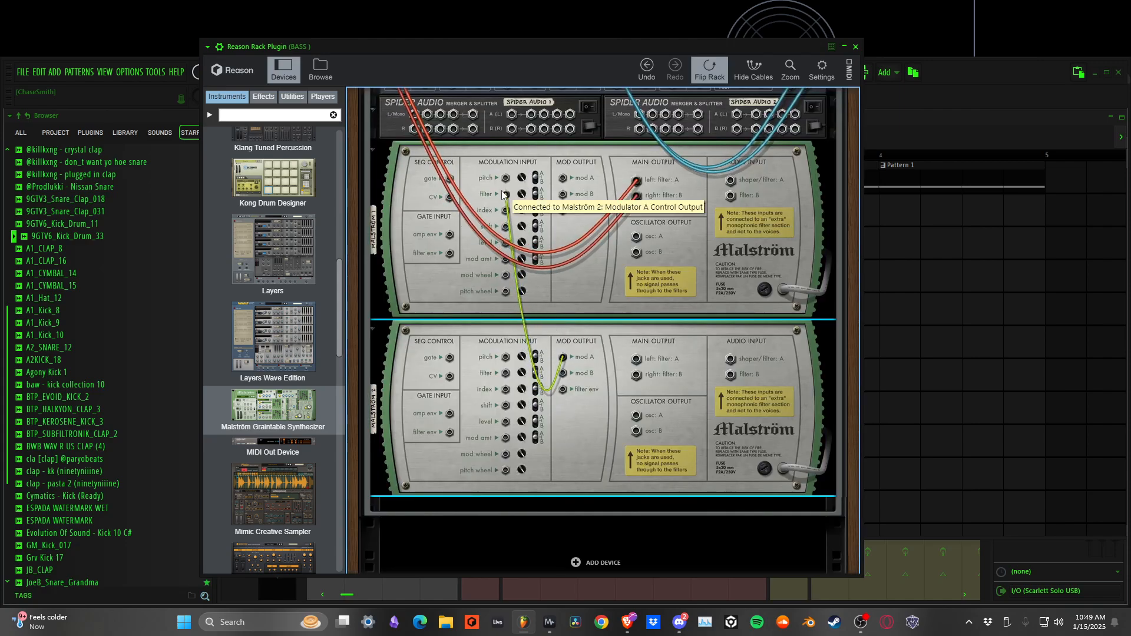
left_click(533, 197)
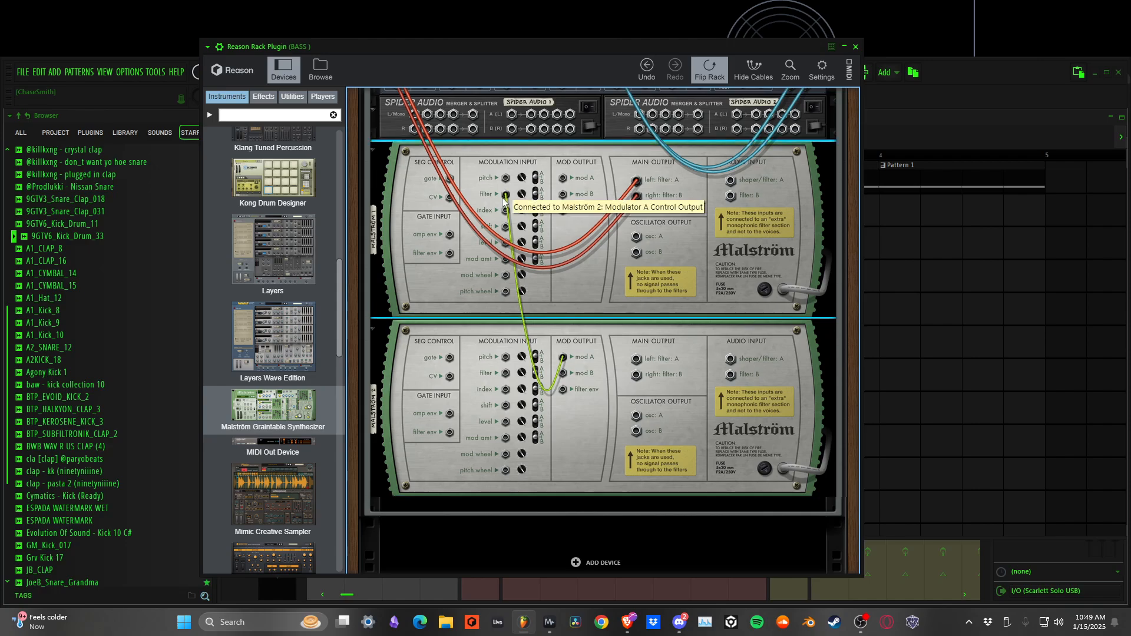
Flip the rack back to its front and disconnect the second Malström from all routing.
key("Tab")
left_click(425, 341)
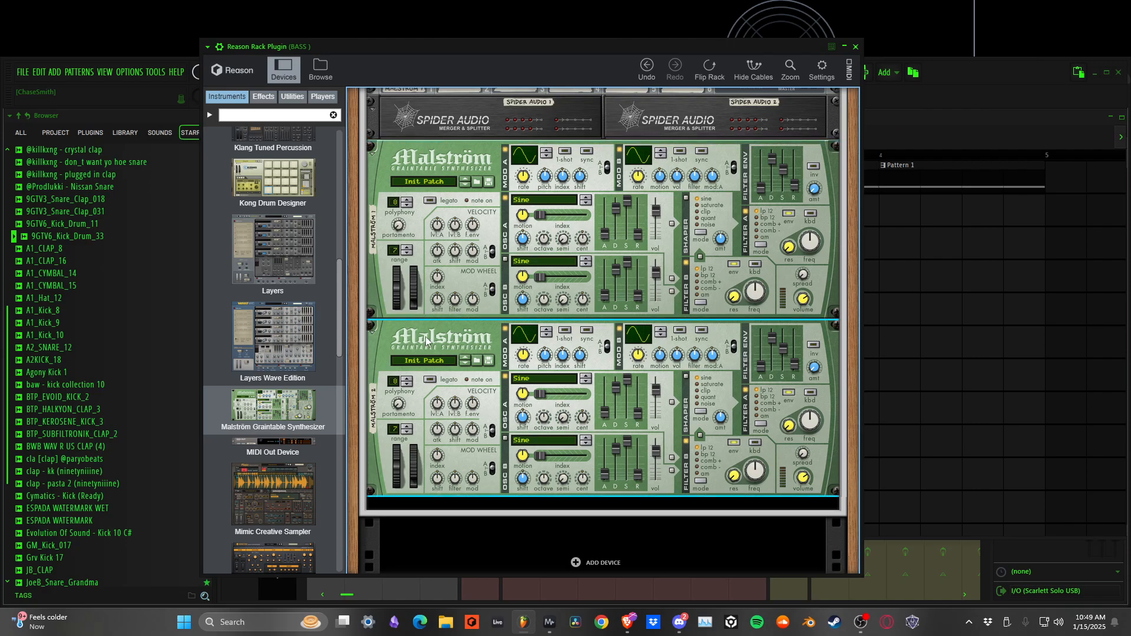
right_click(426, 340)
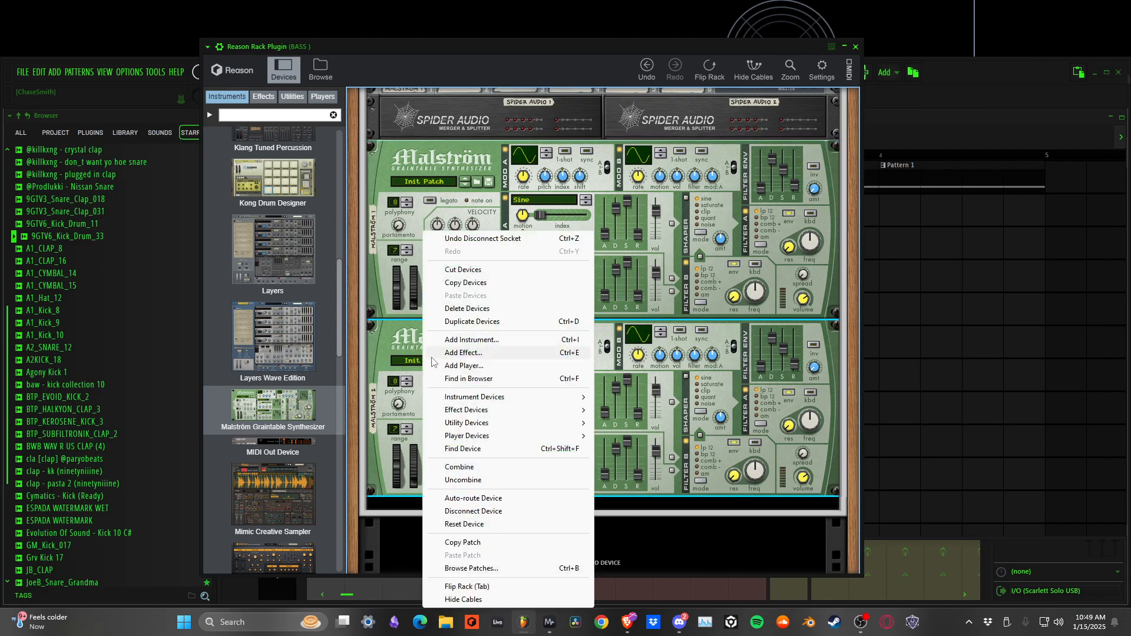
left_click(474, 512)
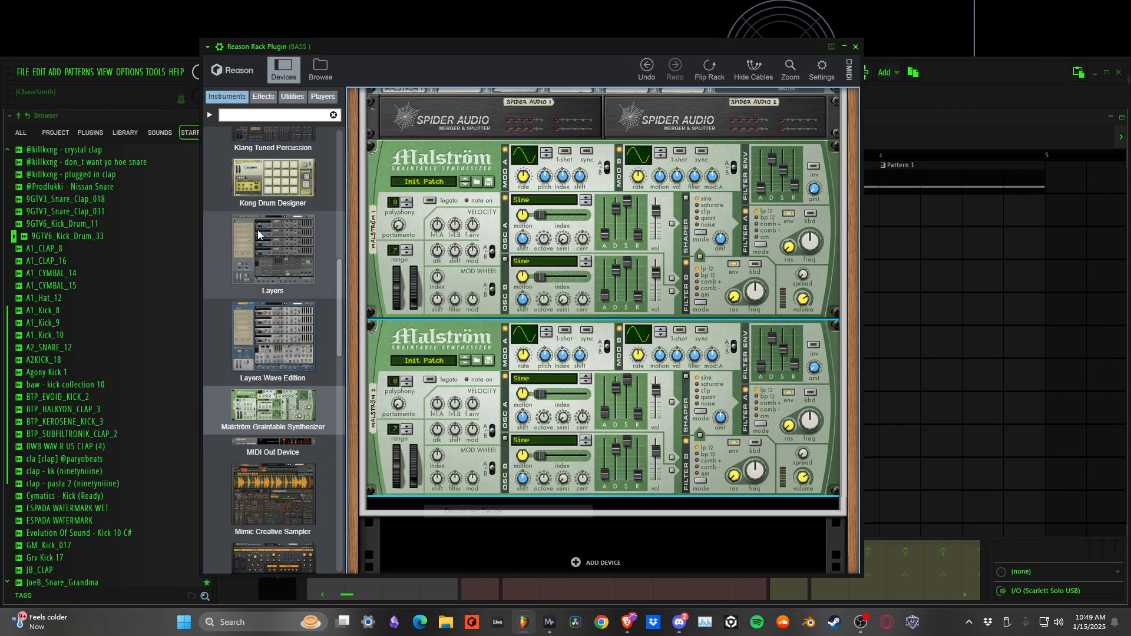
Look through the utility and effect devices, and delete the second Malström from the Combinator.
left_click(292, 97)
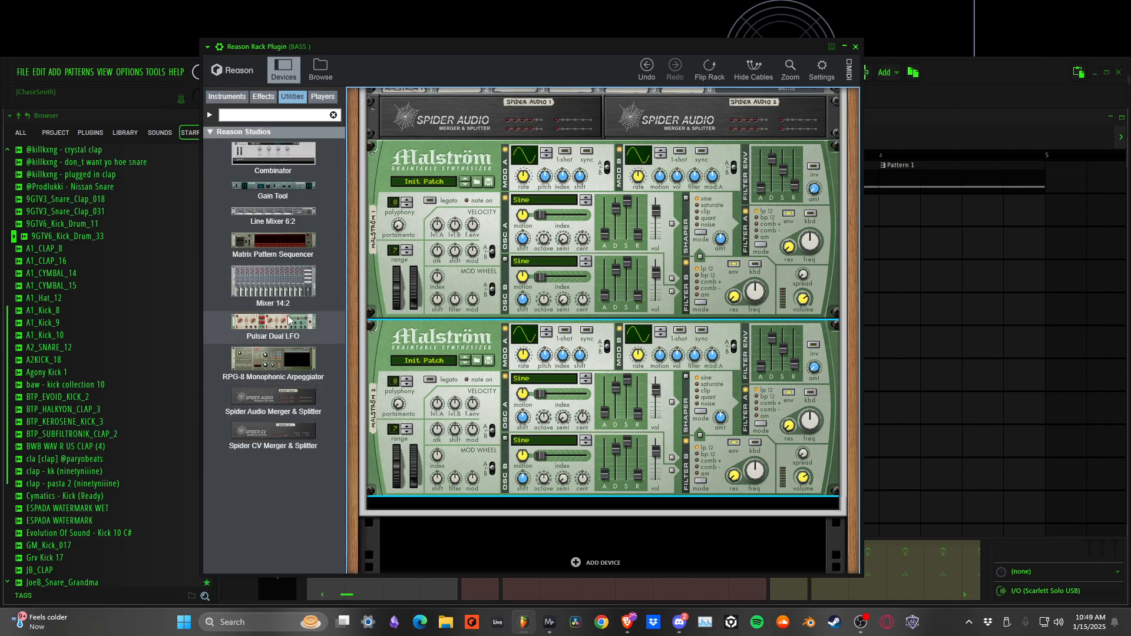
left_click(263, 96)
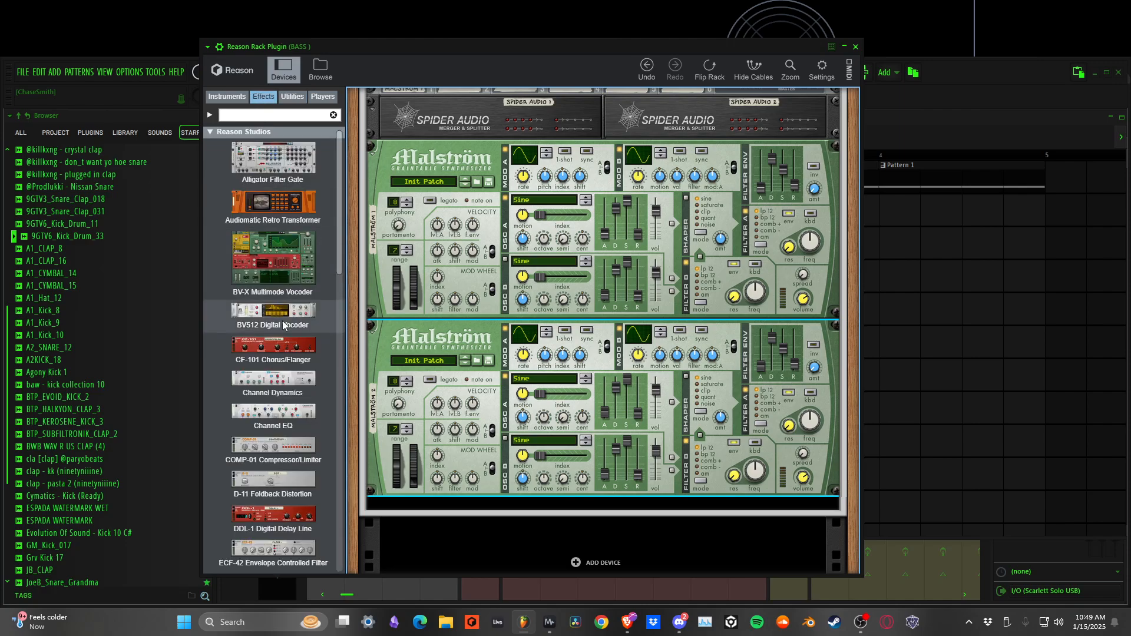
right_click(453, 340)
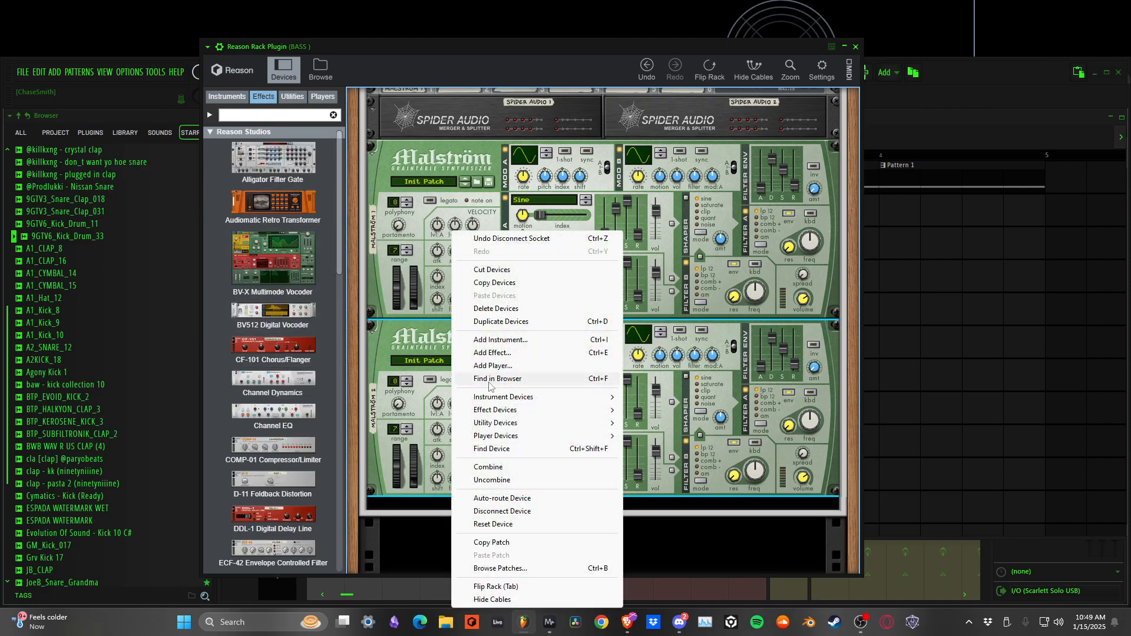
left_click(522, 310)
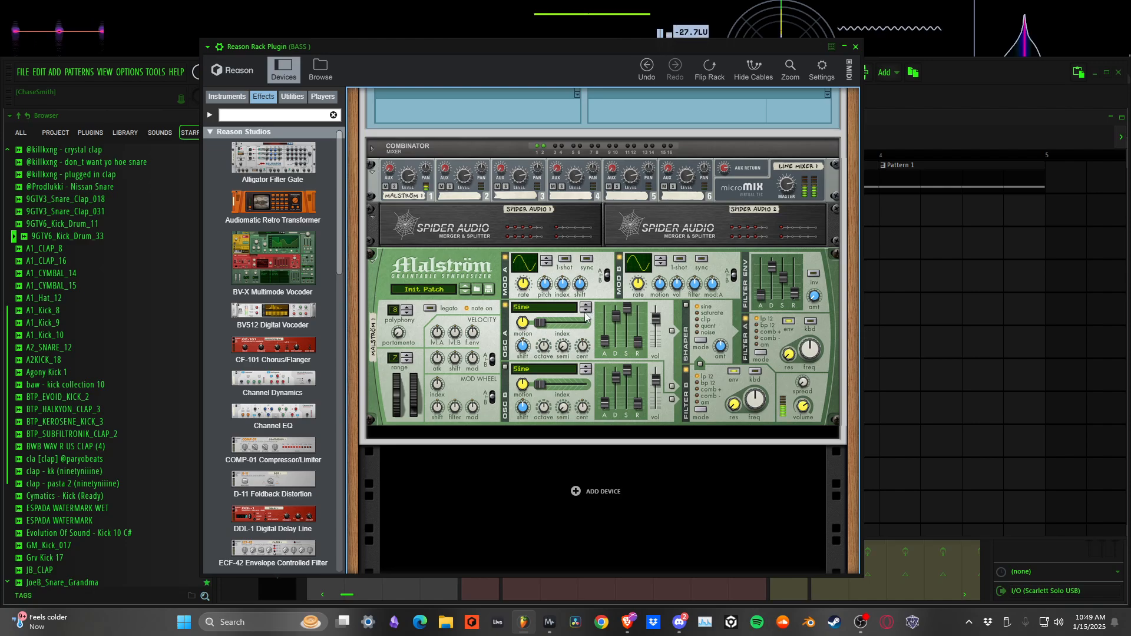
Set the Malström's oscillator A to the Square*4 graintable, raise its index, and adjust modulator B's level amount.
left_click(585, 310)
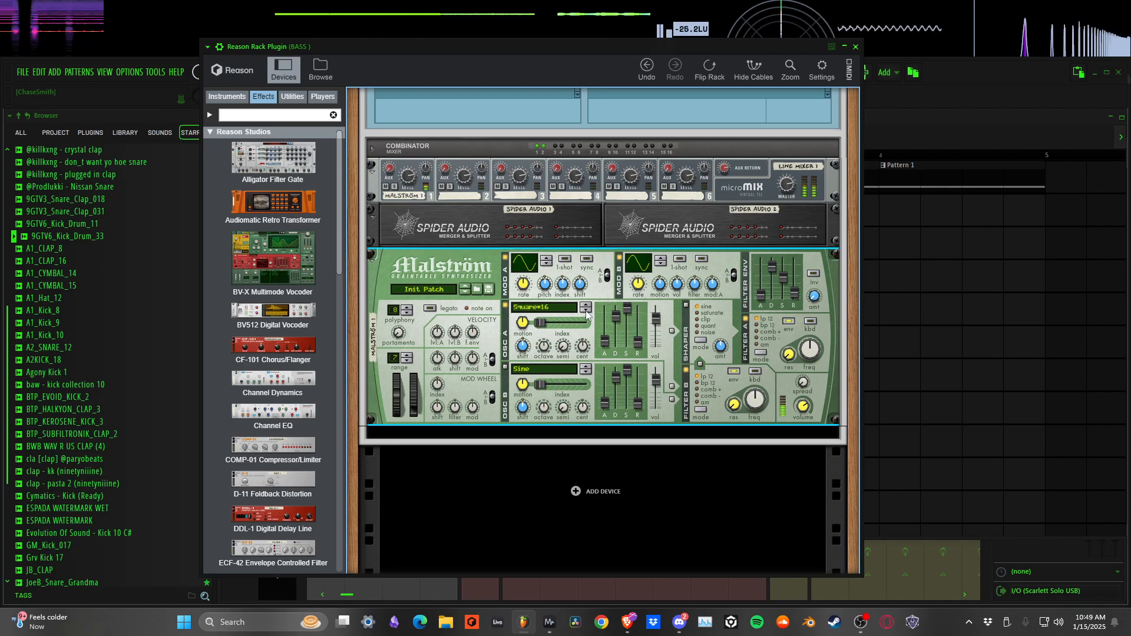
left_click_drag(540, 323, 517, 304)
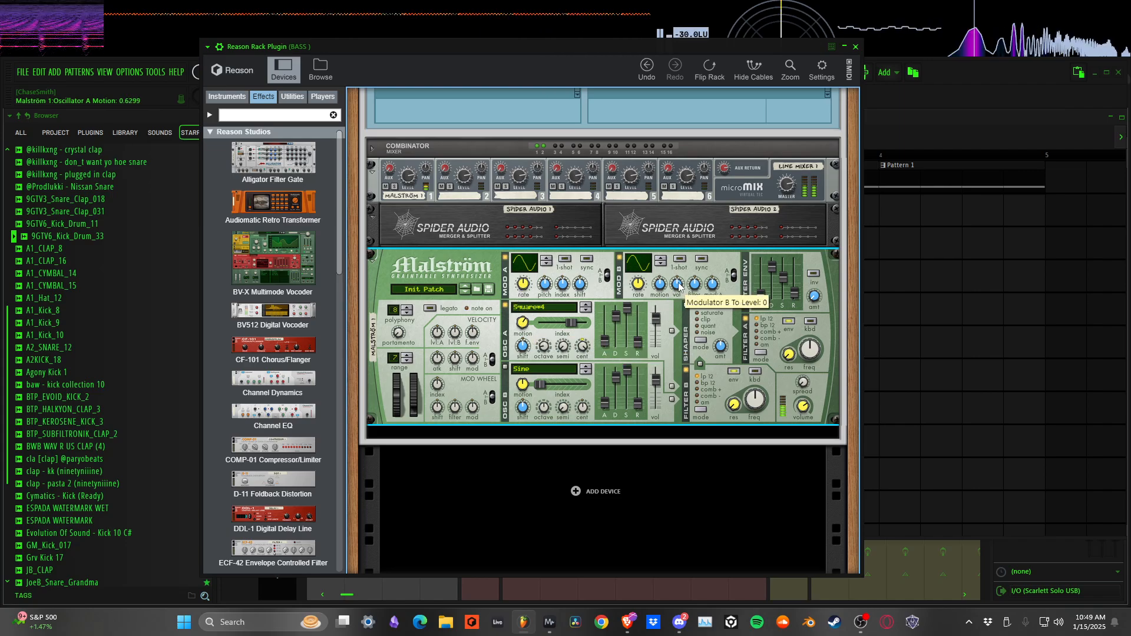
left_click_drag(676, 284, 647, 179)
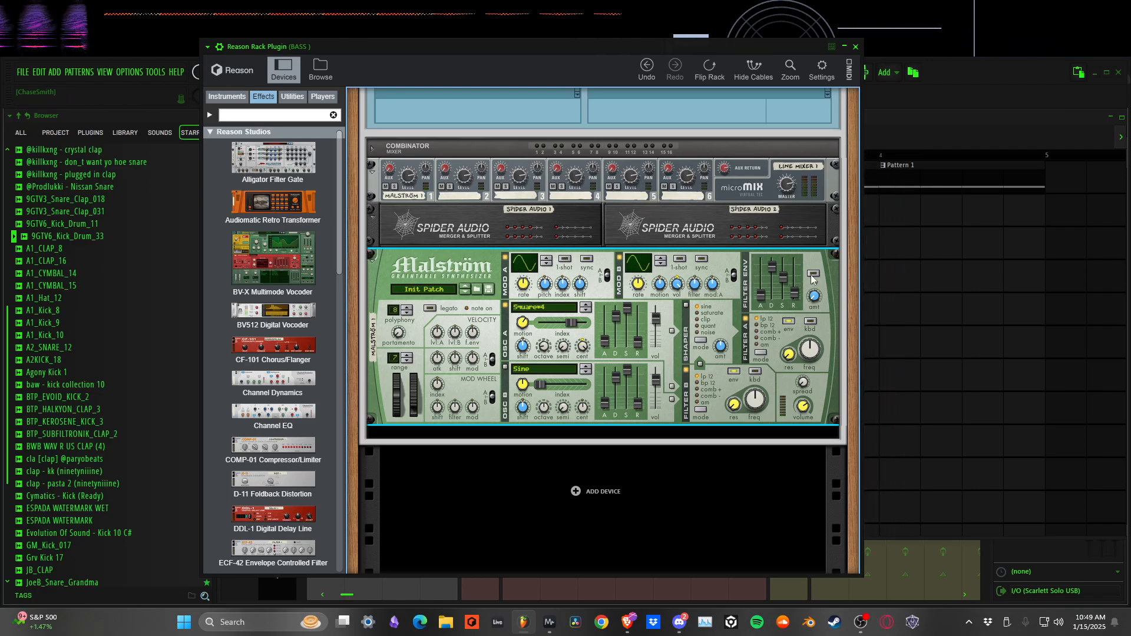
Add an Audiomatic Retro Transformer directly below the Malström with Transform at maximum, and review the Combinator's front panel.
left_click_drag(273, 205, 675, 454)
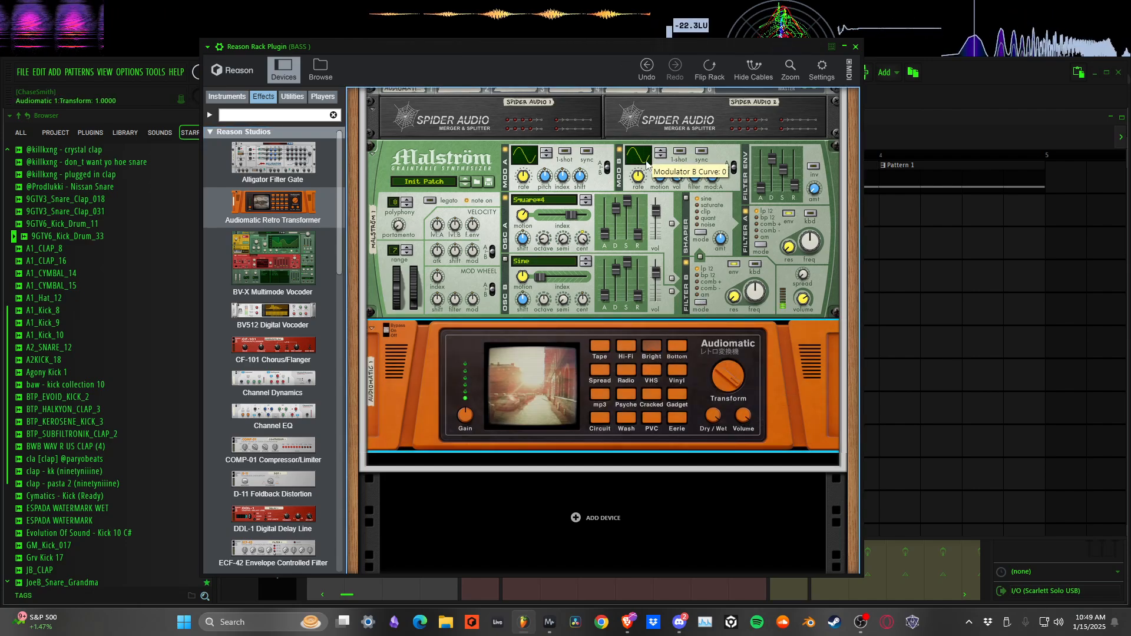
scroll(538, 319, "up", 6)
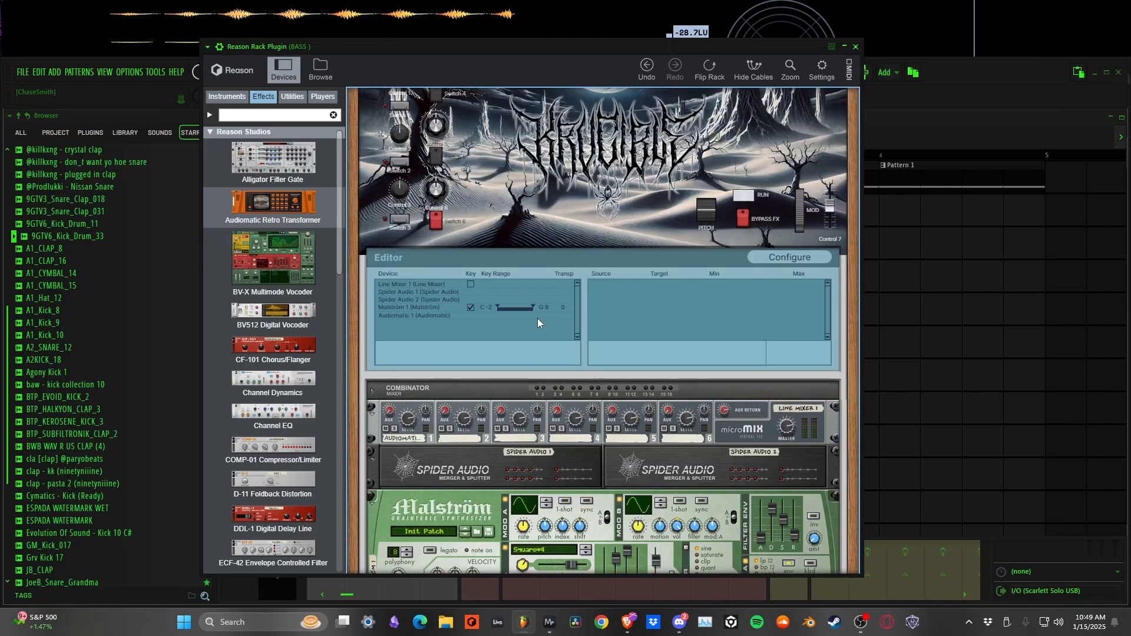
scroll(491, 193, "up", 2)
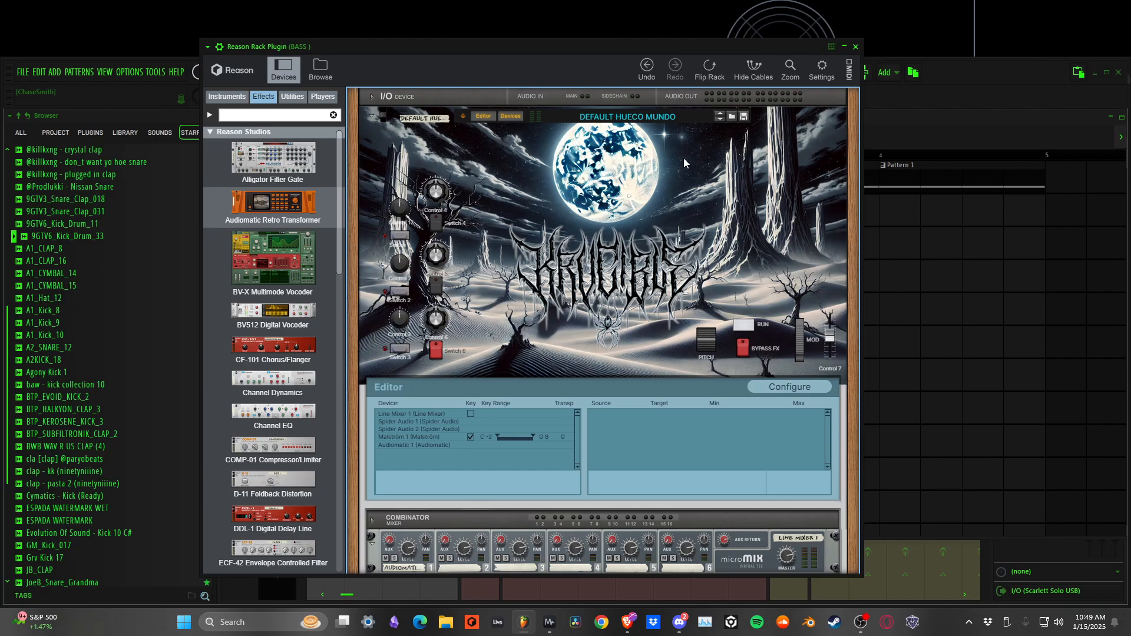
scroll(641, 300, "down", 3)
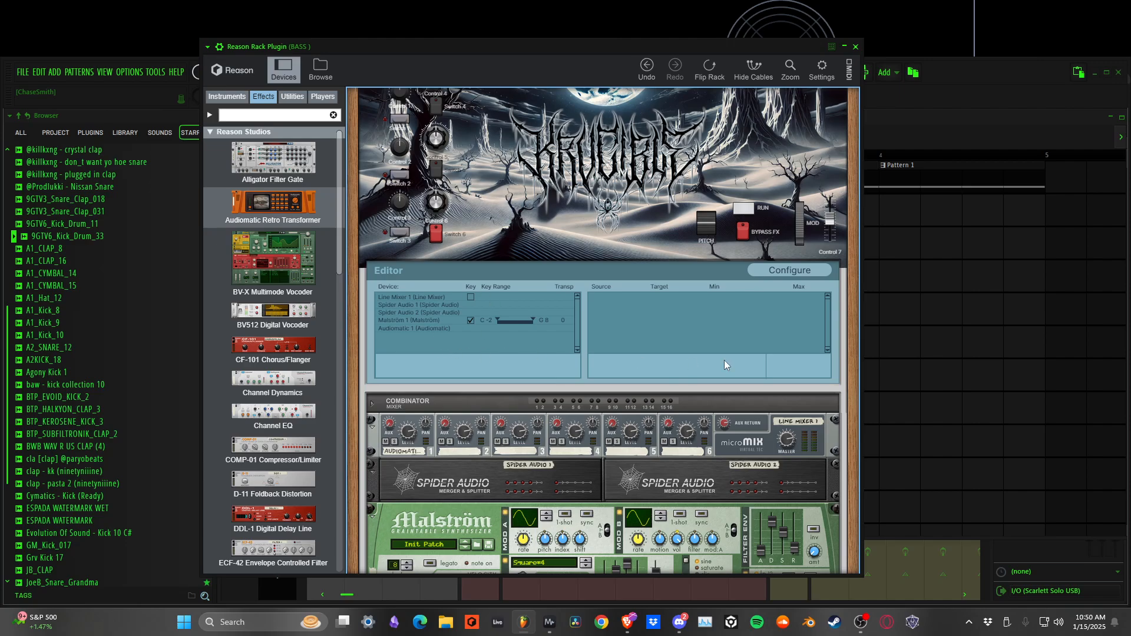
scroll(519, 222, "up", 3)
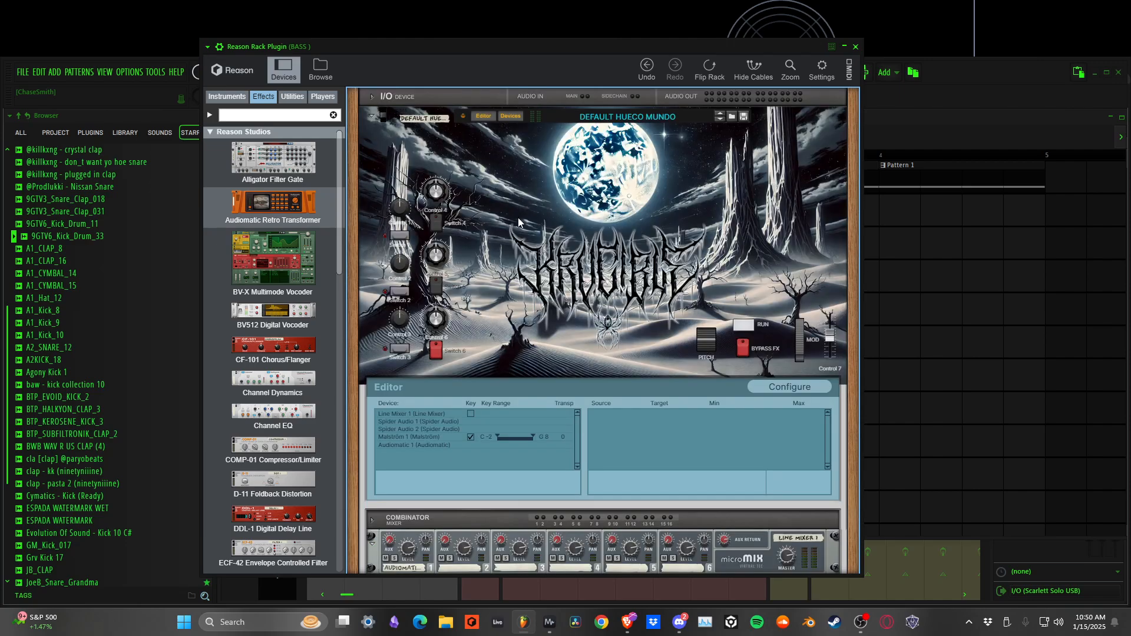
scroll(536, 197, "down", 10)
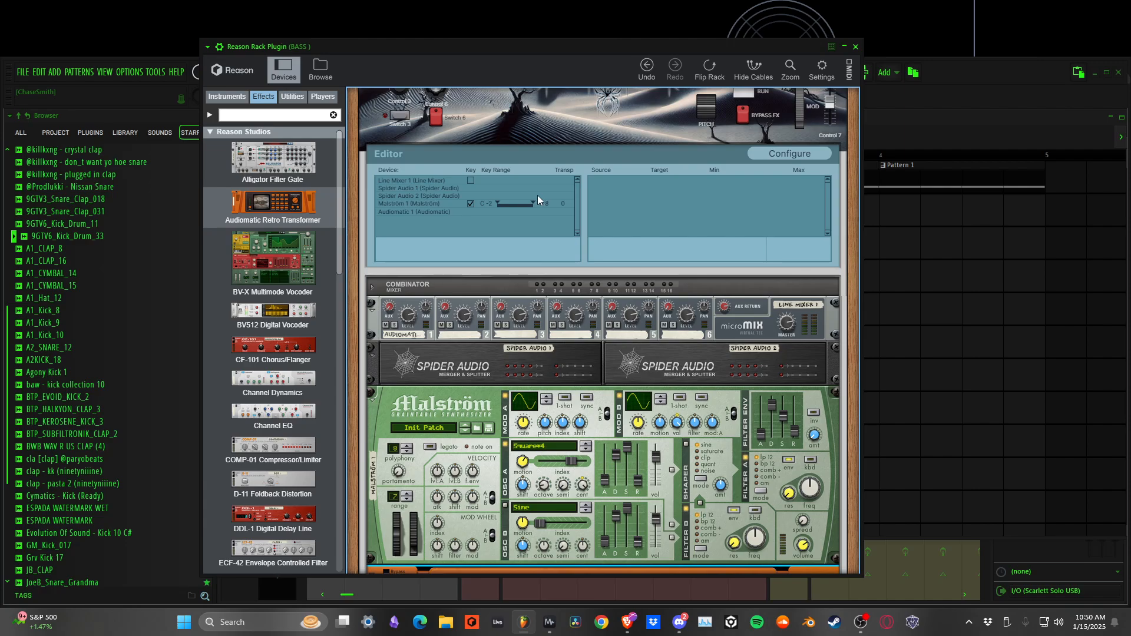
Add an empty Combinator below the existing one and compare its default panel with the customized Combinator above.
left_click(293, 98)
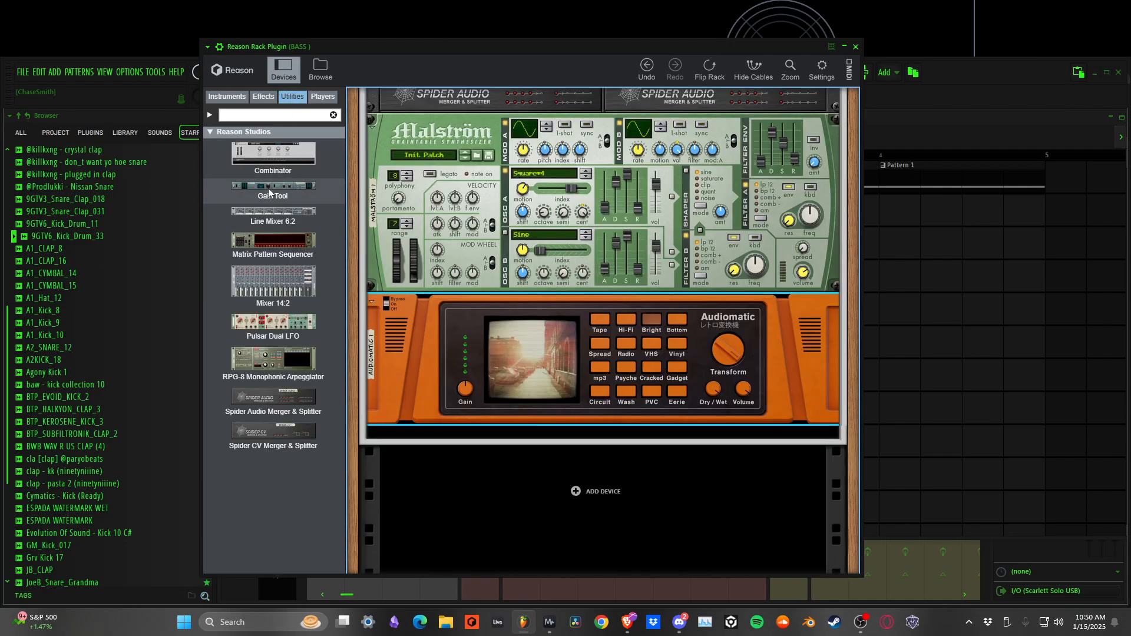
left_click_drag(273, 156, 579, 479)
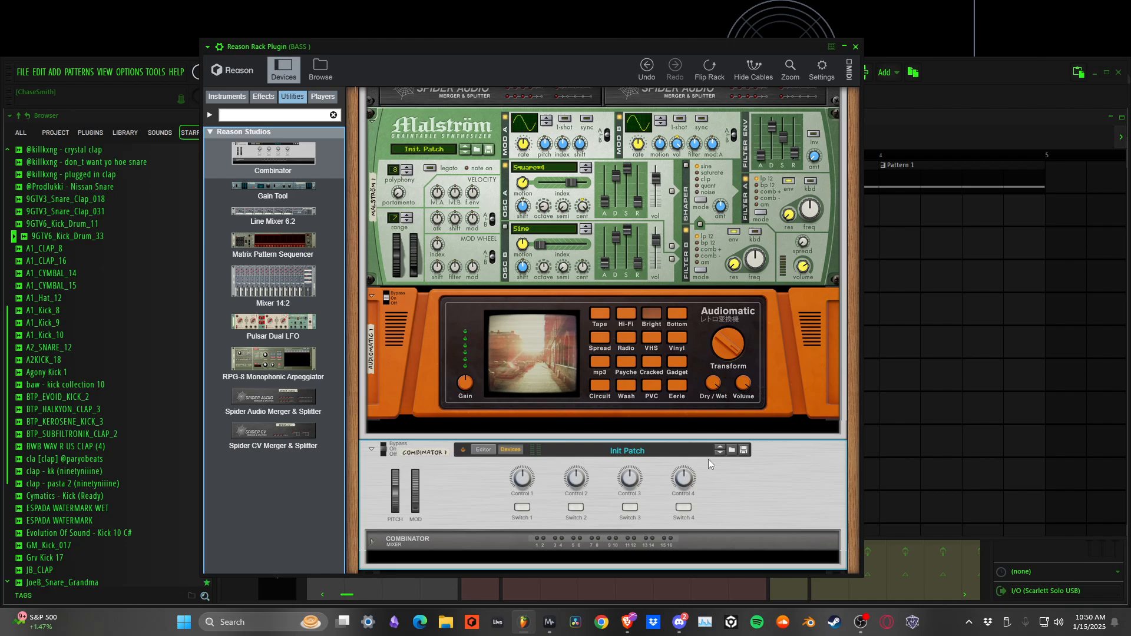
scroll(781, 475, "down", 3)
scroll(583, 414, "up", 10)
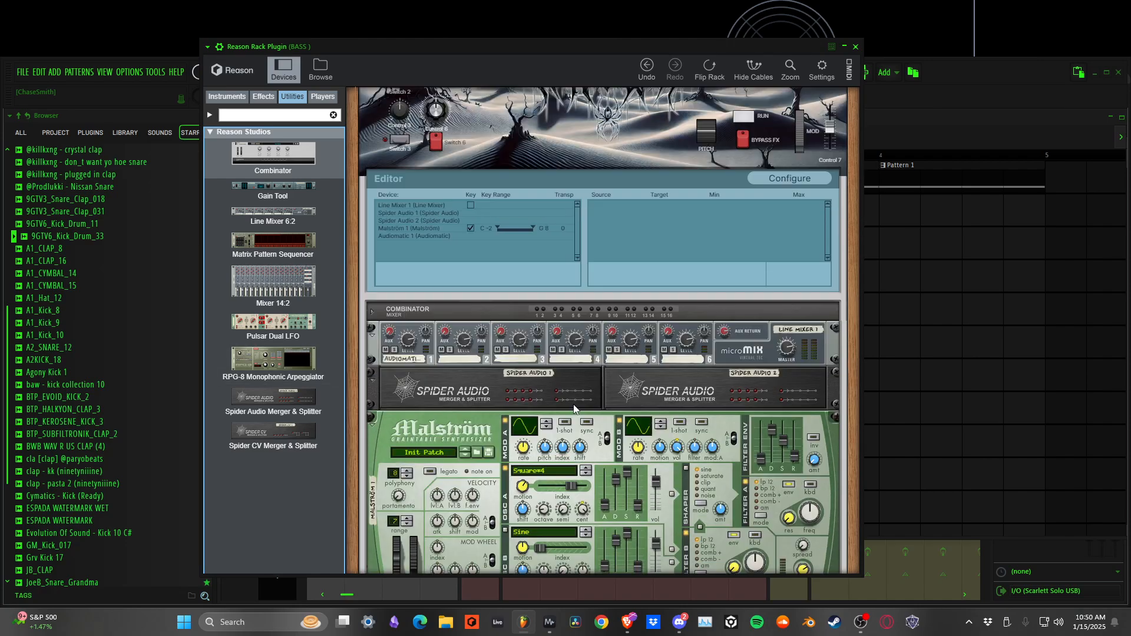
scroll(706, 465, "down", 8)
scroll(713, 439, "down", 2)
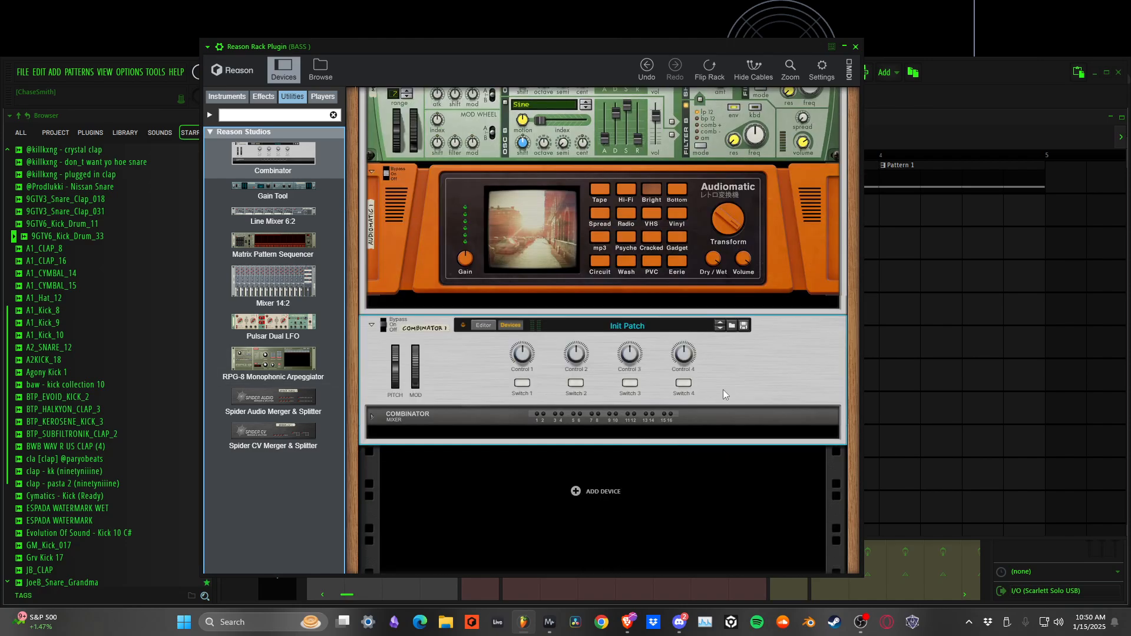
Try the empty Combinator's control knobs, Switch 2 and pitch wheel, and check the rack's rear.
left_click(773, 388)
mouse_move(535, 372)
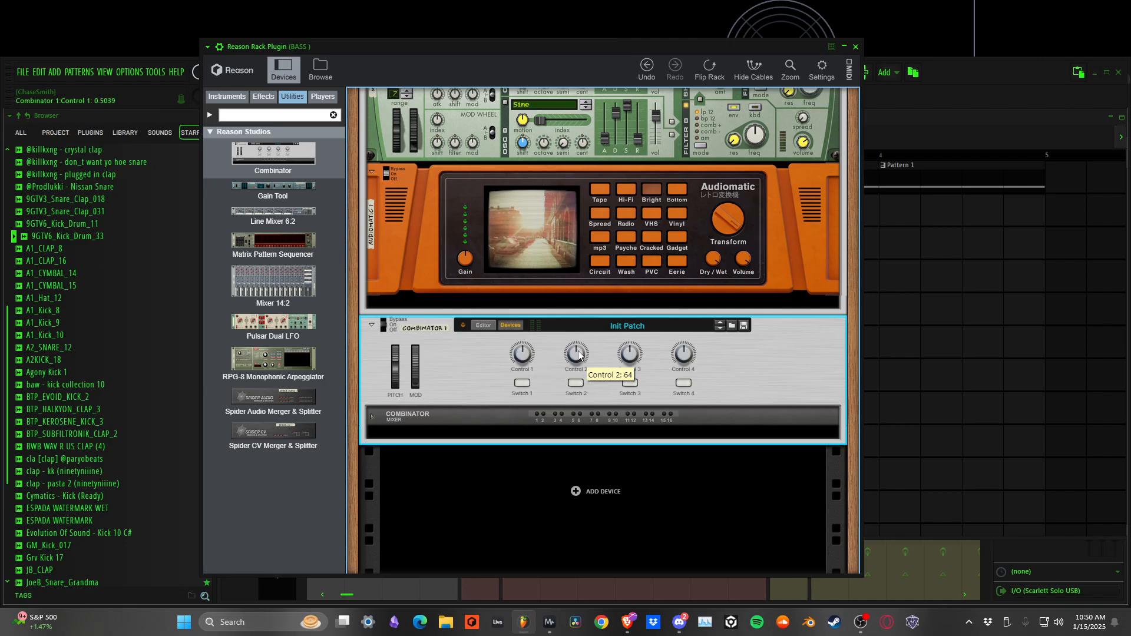
left_click(575, 383)
left_click(575, 383)
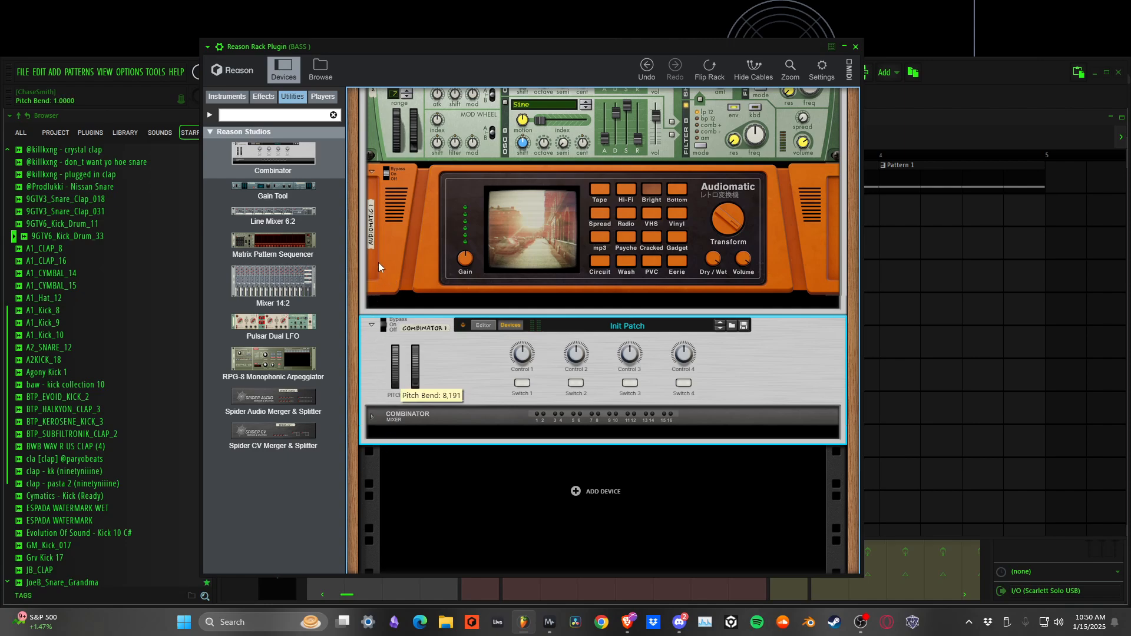
key("Tab")
key("Tab")
left_click_drag(394, 365, 394, 342)
scroll(492, 412, "up", 5)
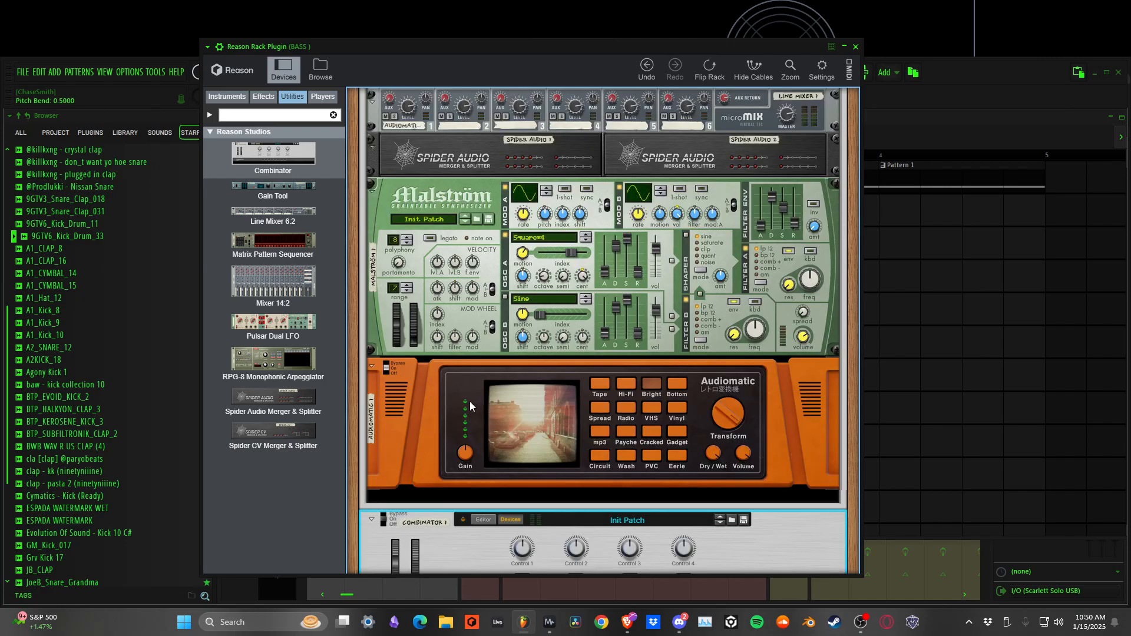
Disconnect the empty Combinator from all routing and delete it.
scroll(469, 401, "down", 4)
right_click(457, 410)
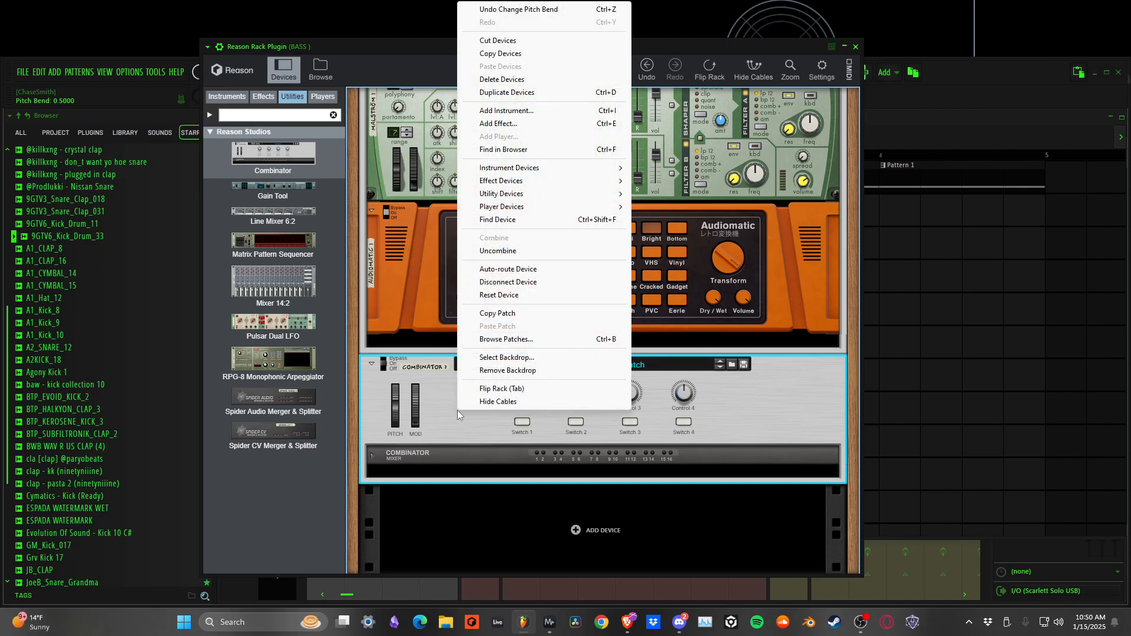
left_click(520, 284)
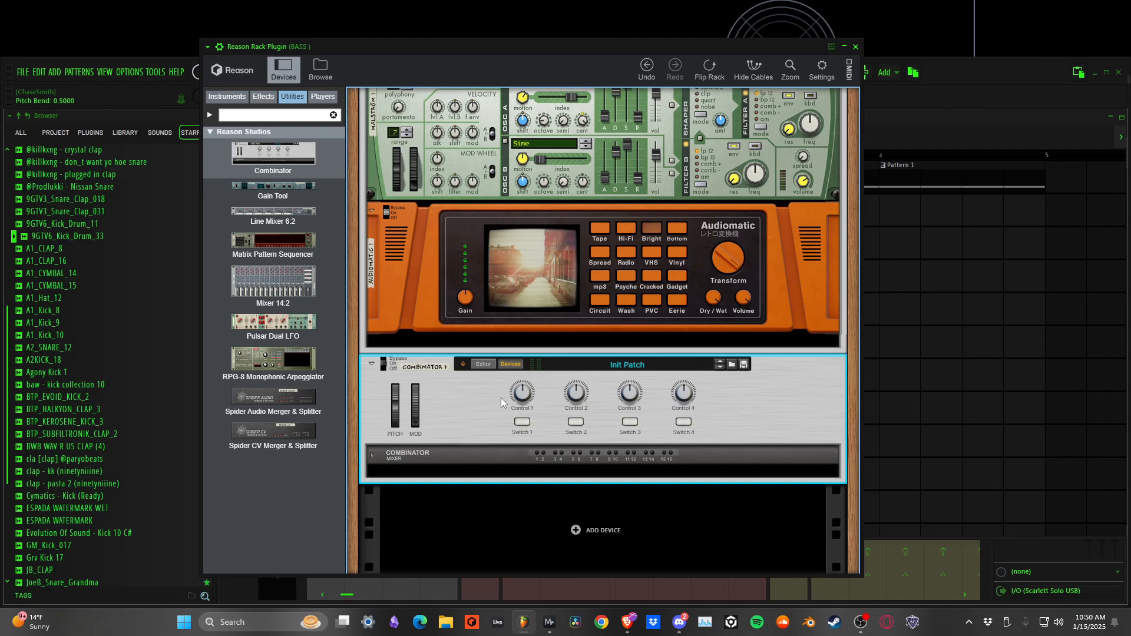
right_click(452, 408)
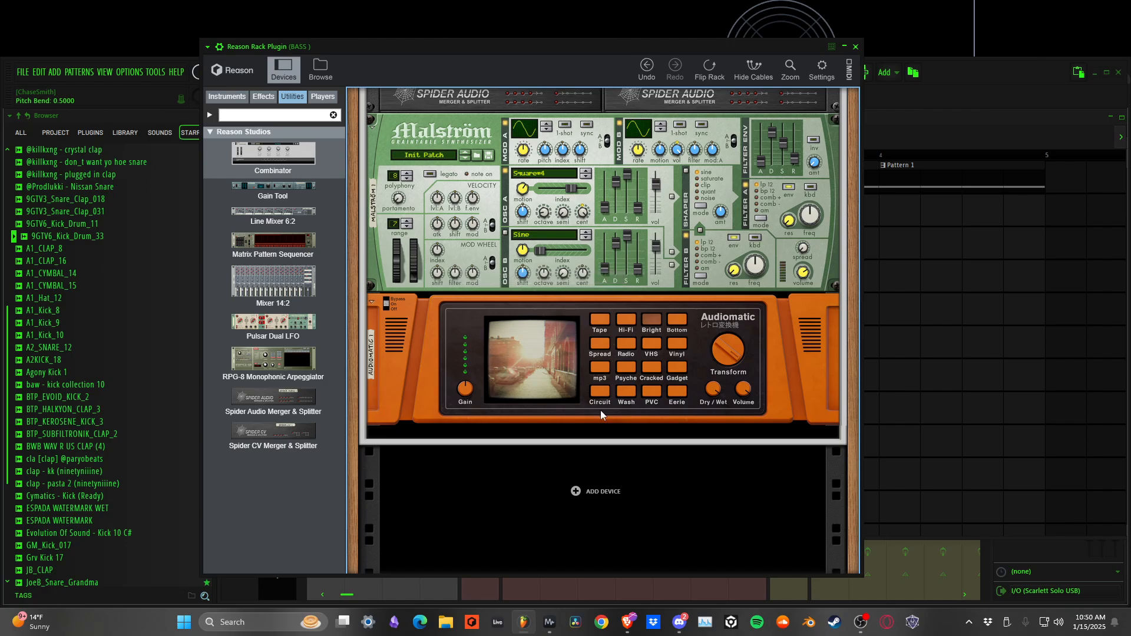
Select Malström 1 in the main Combinator's Editor device list and try the Control 4 knob.
scroll(599, 410, "up", 10)
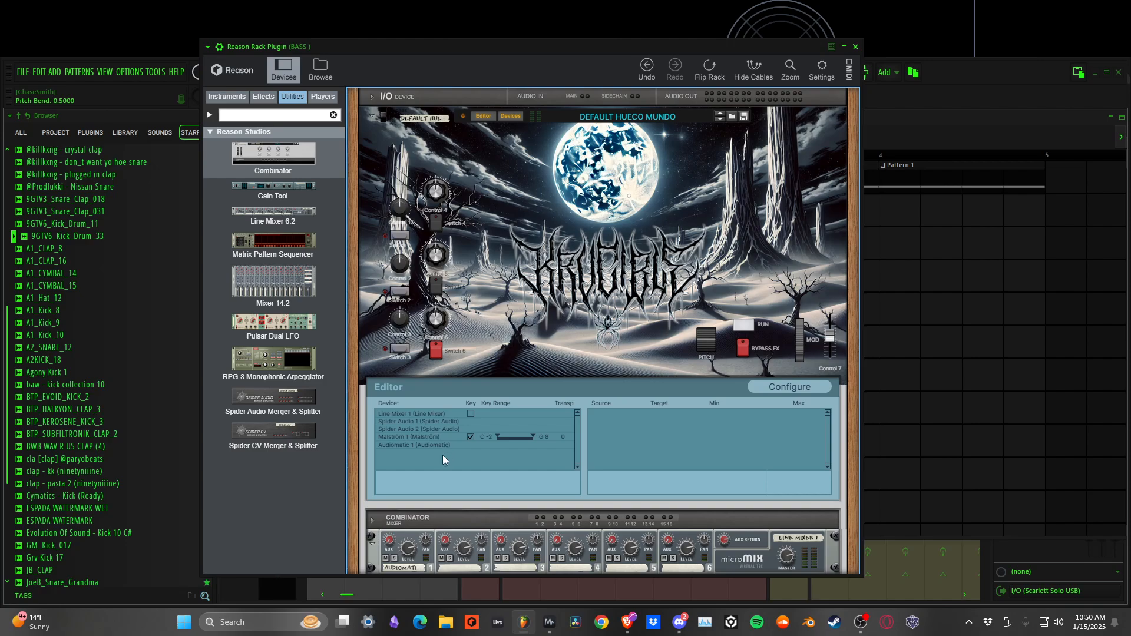
left_click(448, 436)
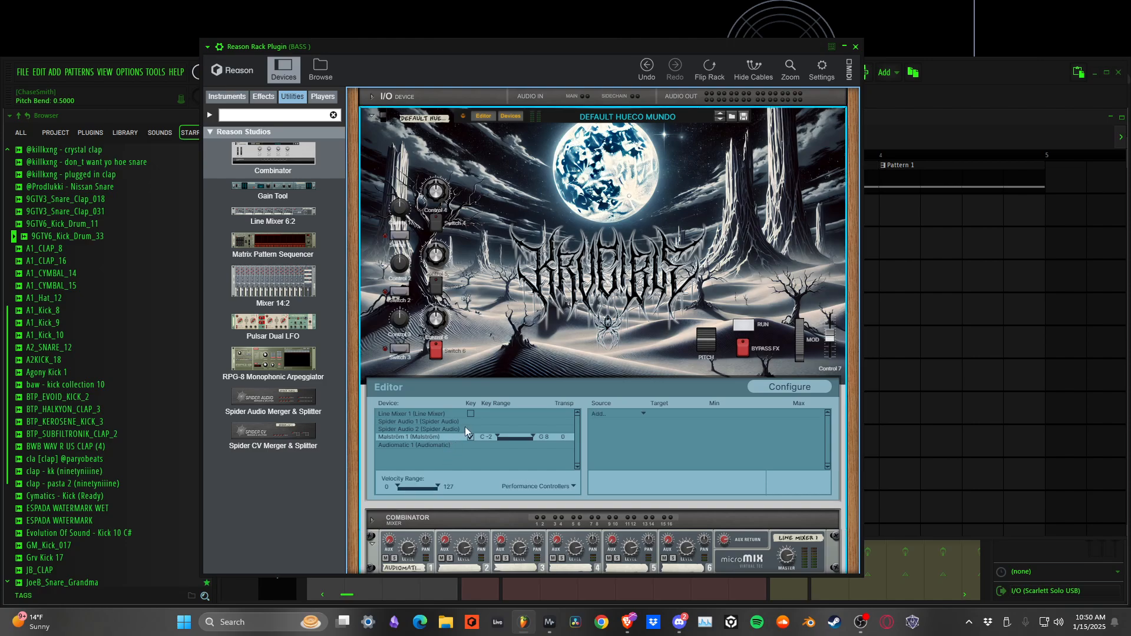
left_click(465, 428)
left_click(443, 437)
left_click_drag(445, 190, 443, 189)
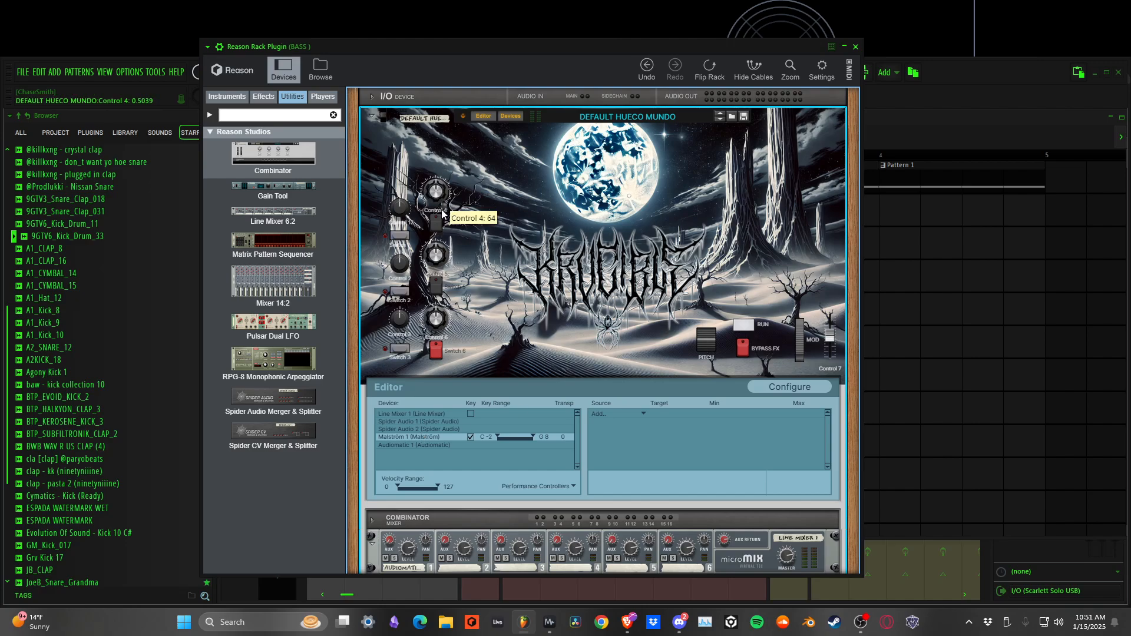
scroll(695, 326, "down", 3)
scroll(688, 345, "up", 3)
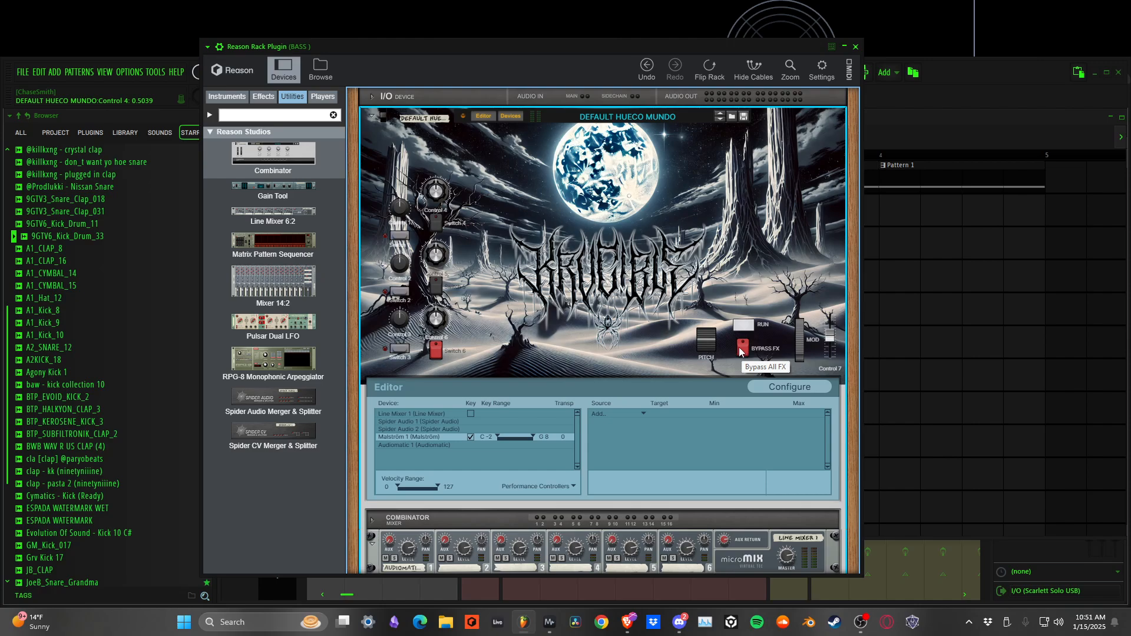
Fold the Malström, both Spider Audio devices and Line Mixer 1 inside the Combinator.
scroll(690, 190, "down", 3)
scroll(726, 203, "up", 1)
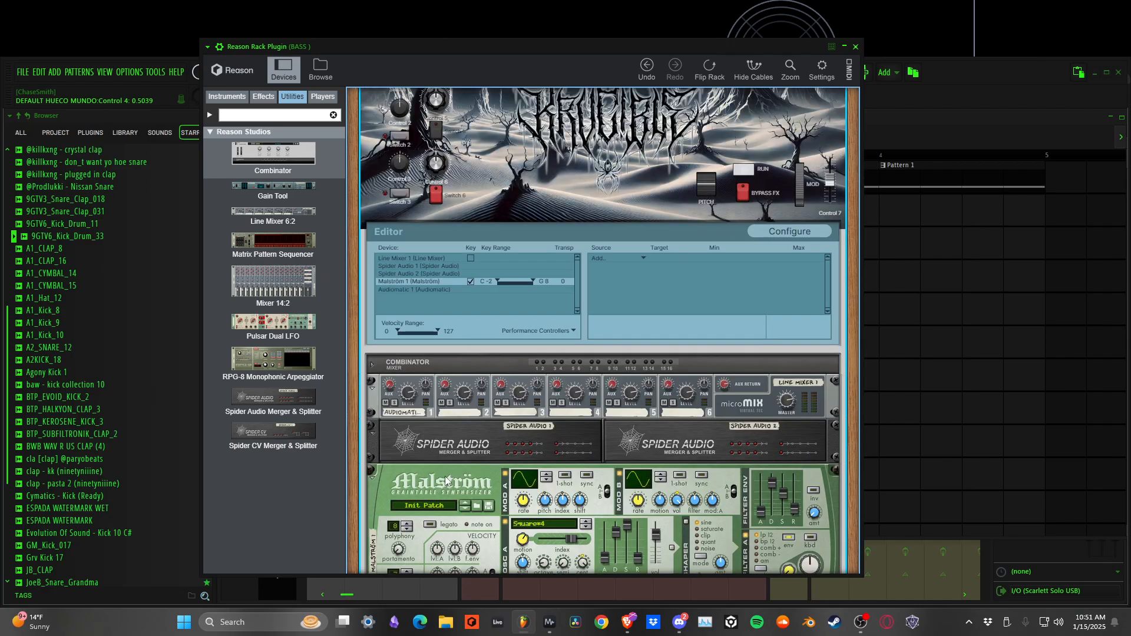
left_click(374, 475)
left_click(381, 440)
left_click(373, 434)
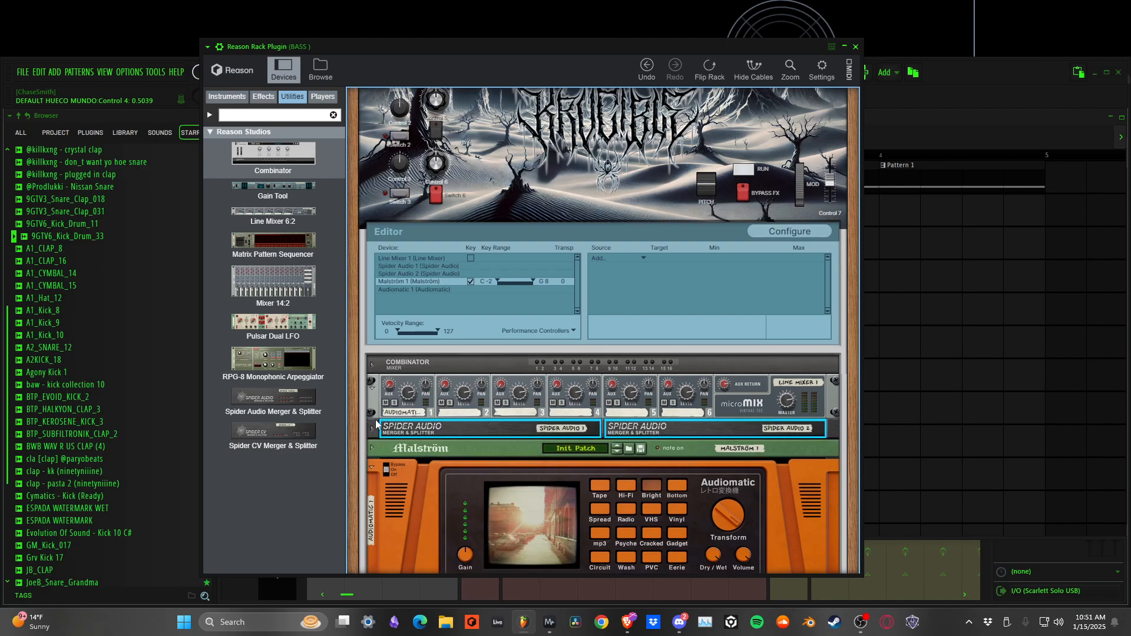
left_click(373, 389)
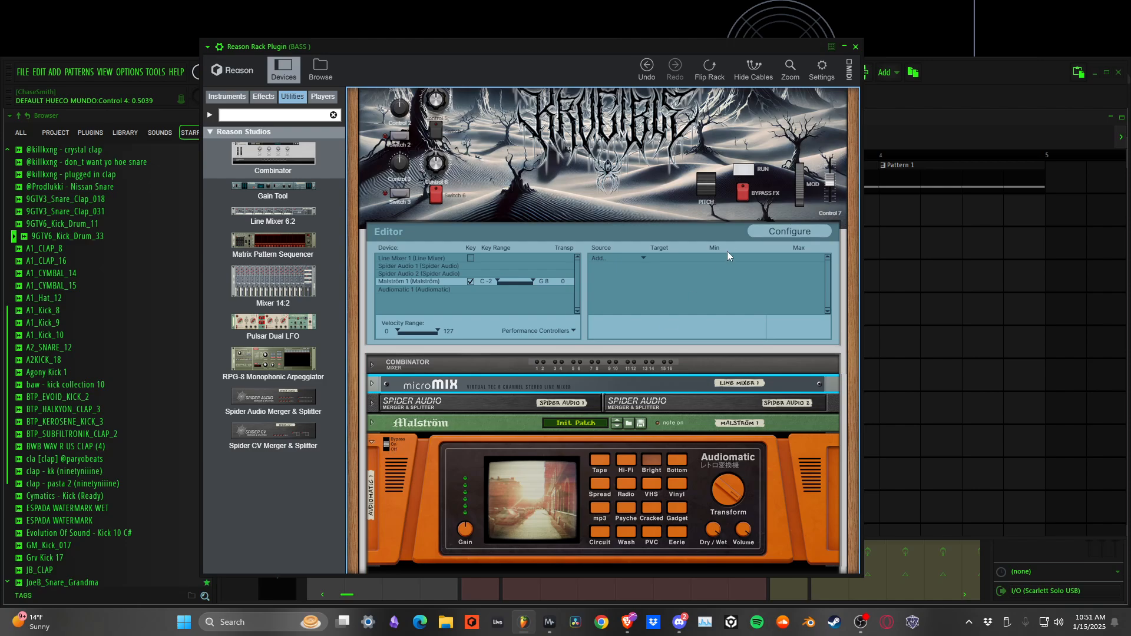
Try the Combinator's Bypass All FX control and switch the Audiomatic off and back on.
left_click(741, 191)
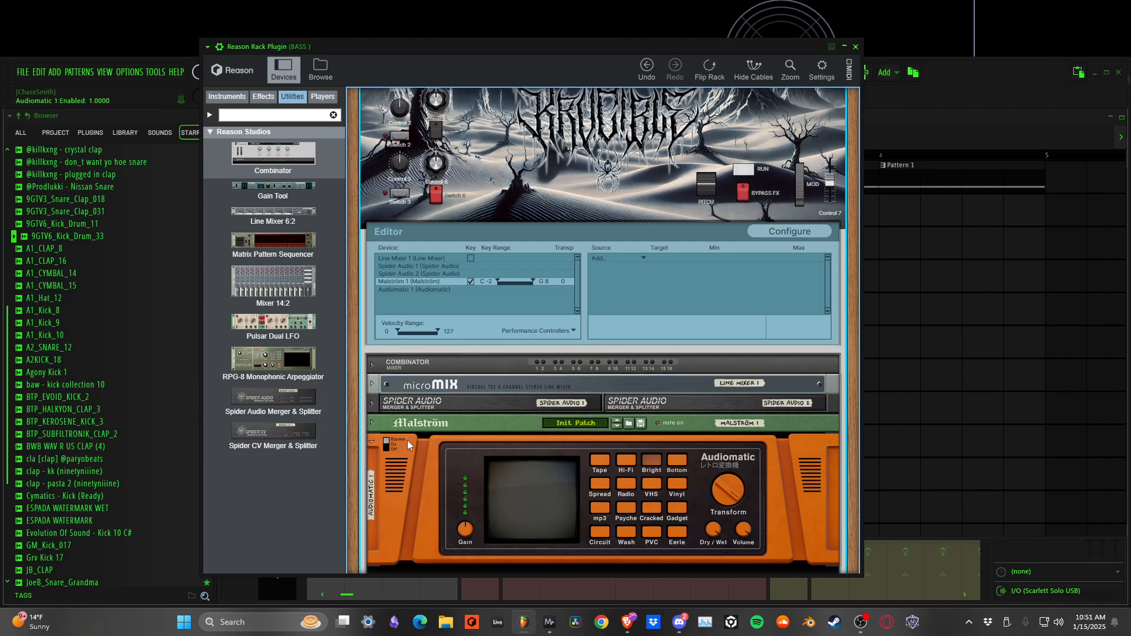
left_click(744, 193)
scroll(435, 487, "up", 1)
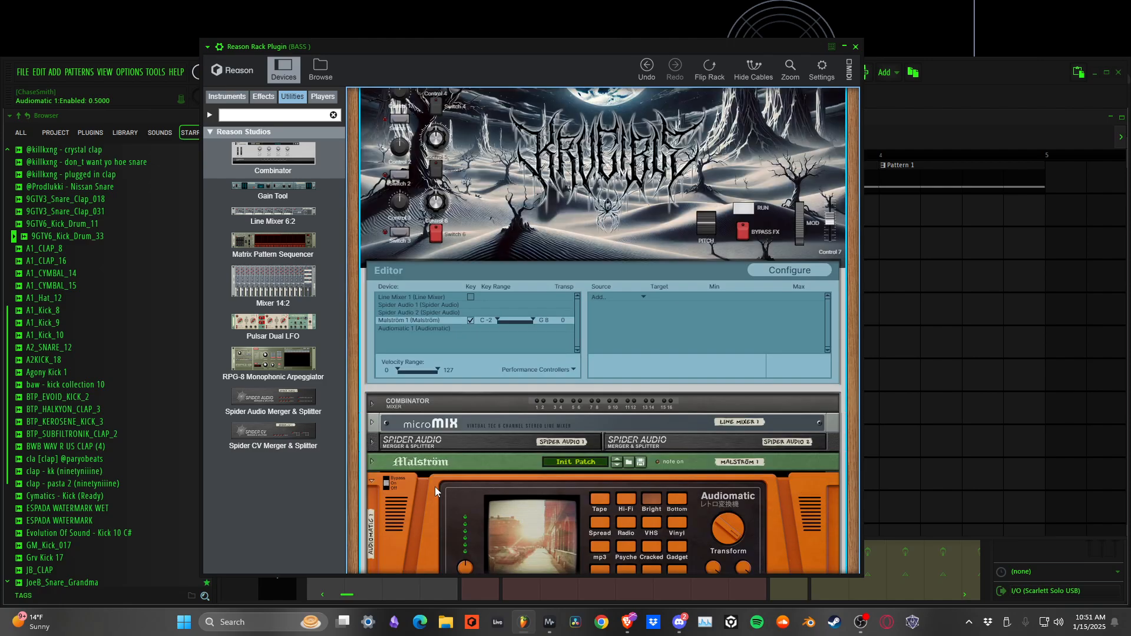
scroll(435, 486, "down", 1)
Unfold the Malström, start playback and toggle the Combinator's effects bypass to compare the sound.
left_click(369, 423)
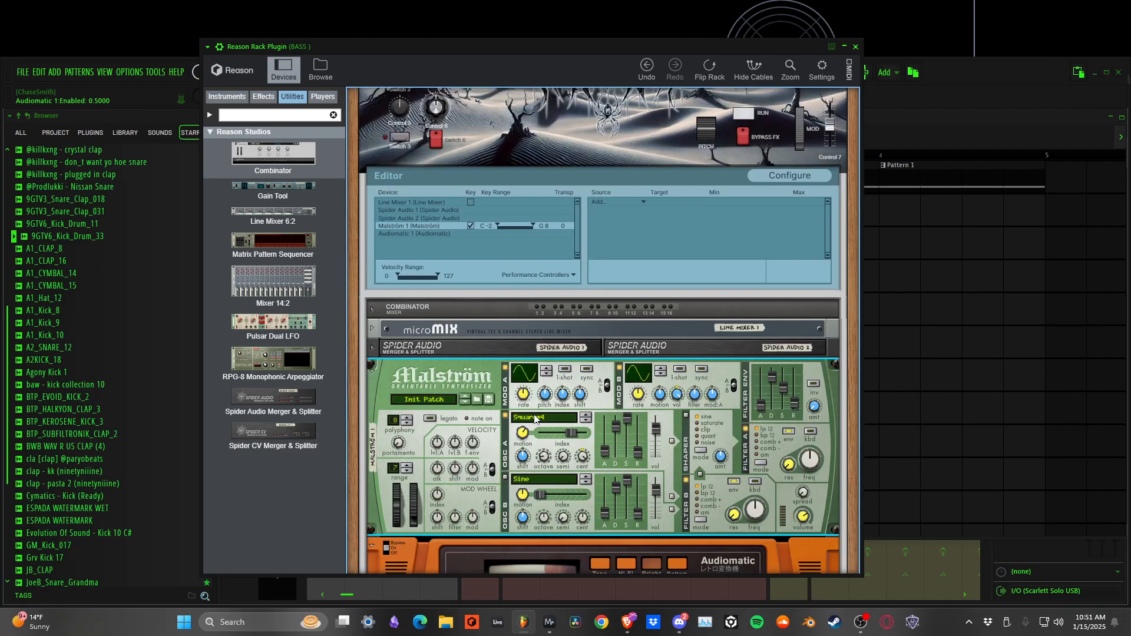
key("space")
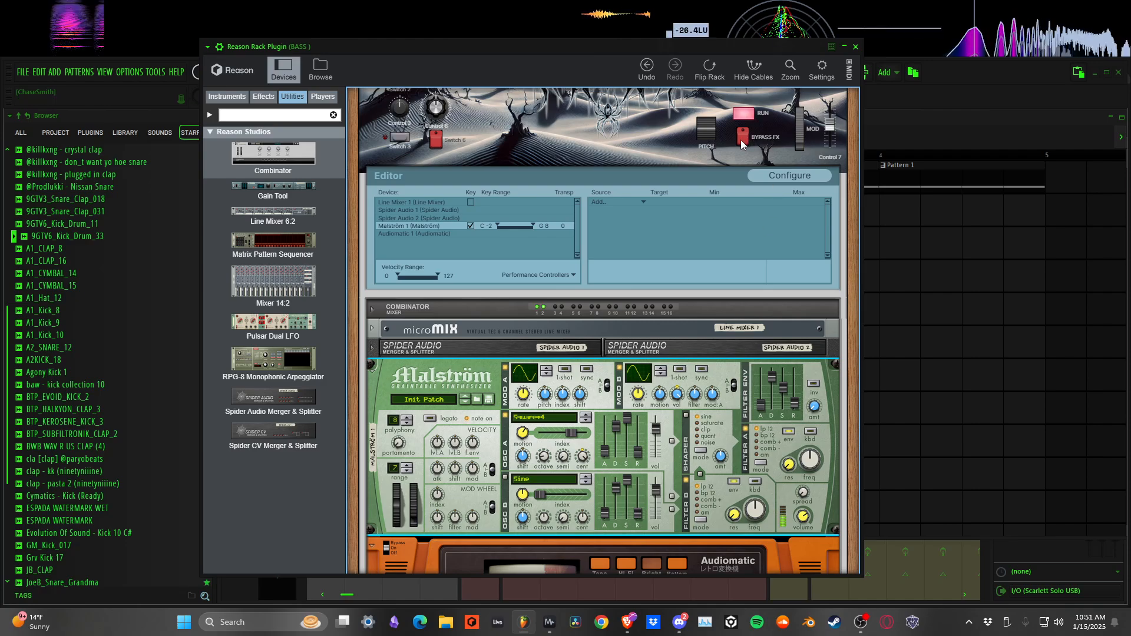
left_click(741, 138)
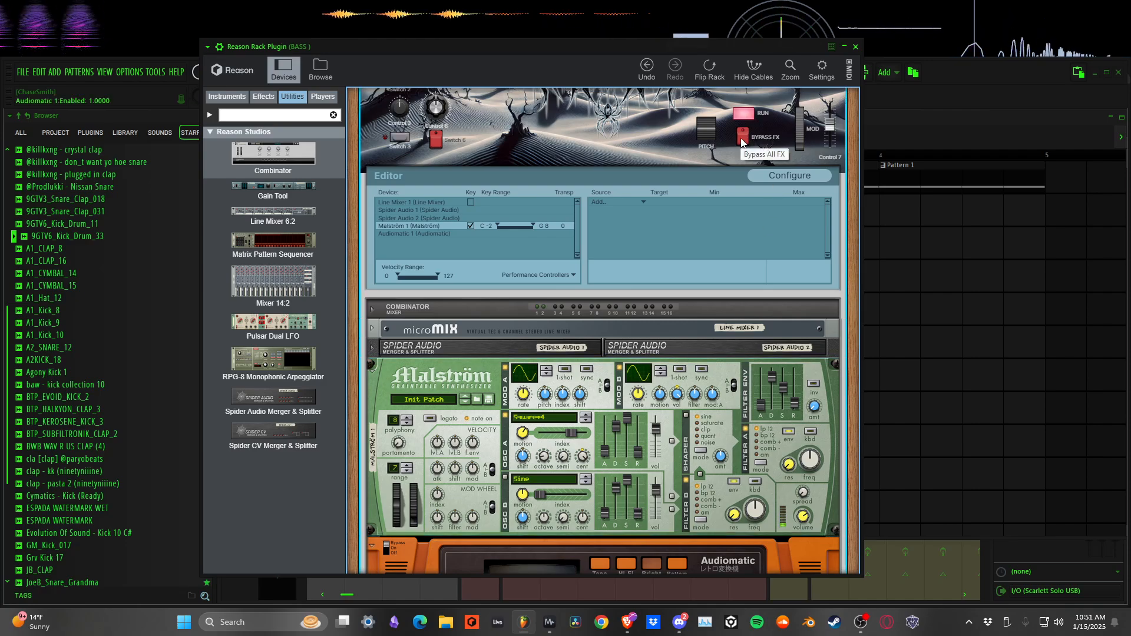
Toggle the Combinator's Bypass All FX once more, and stop and restart playback to hear the bass.
left_click(741, 140)
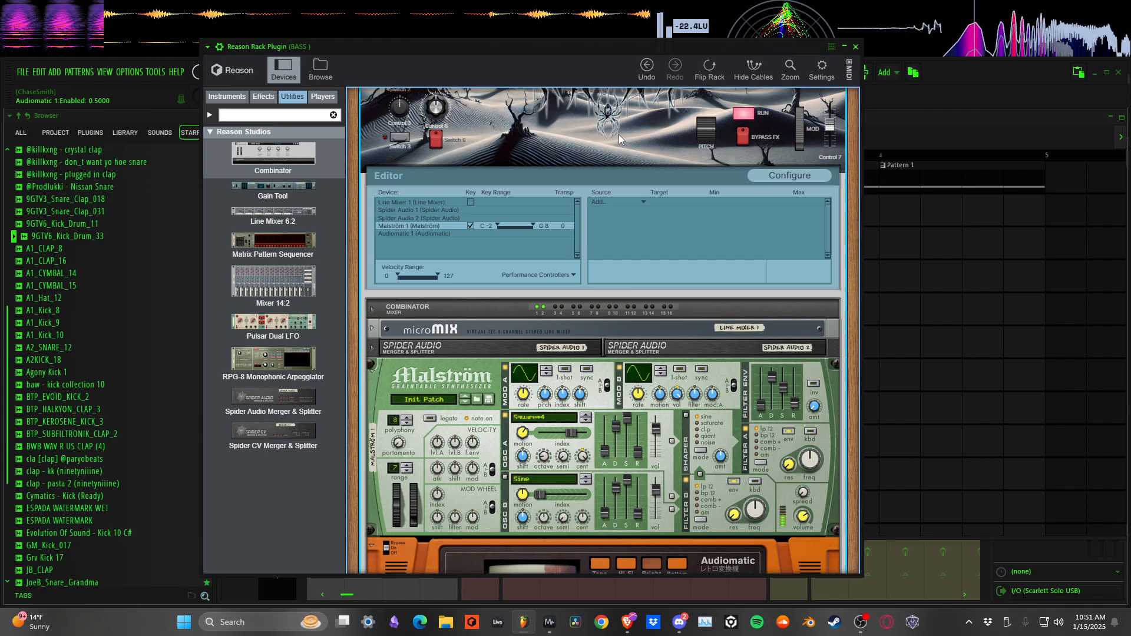
key("space")
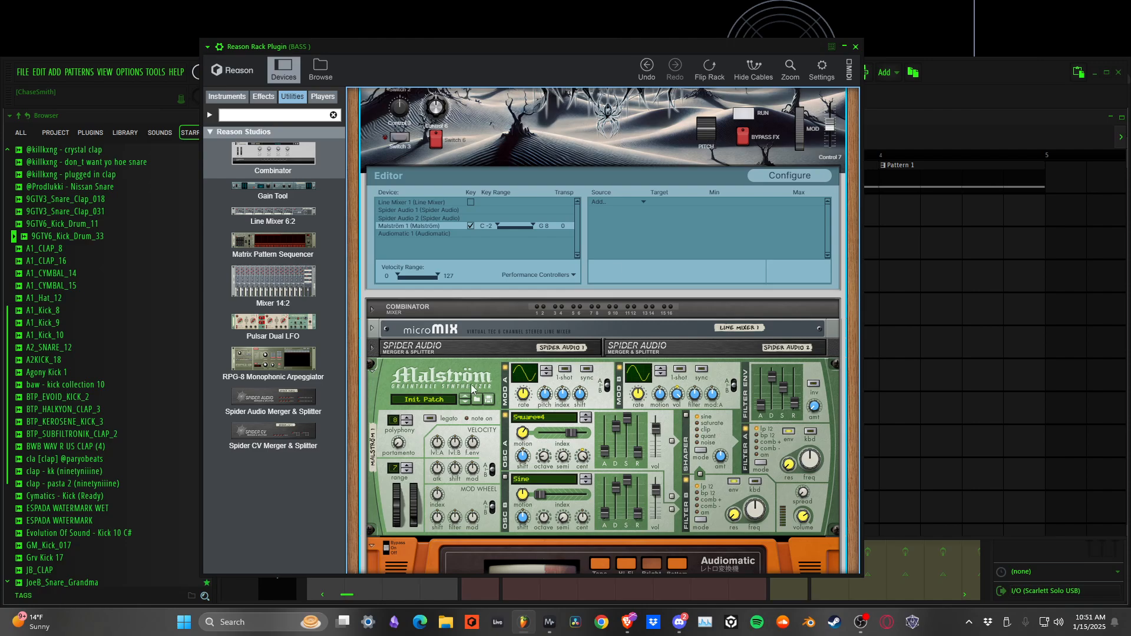
scroll(469, 394, "down", 5)
scroll(463, 406, "up", 6)
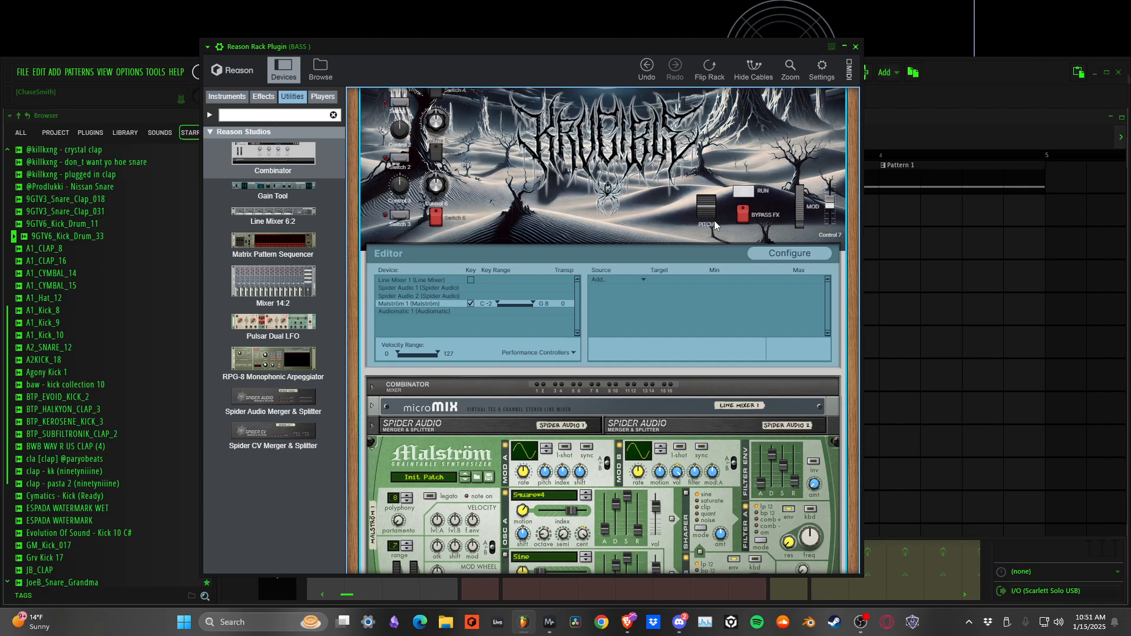
key("space")
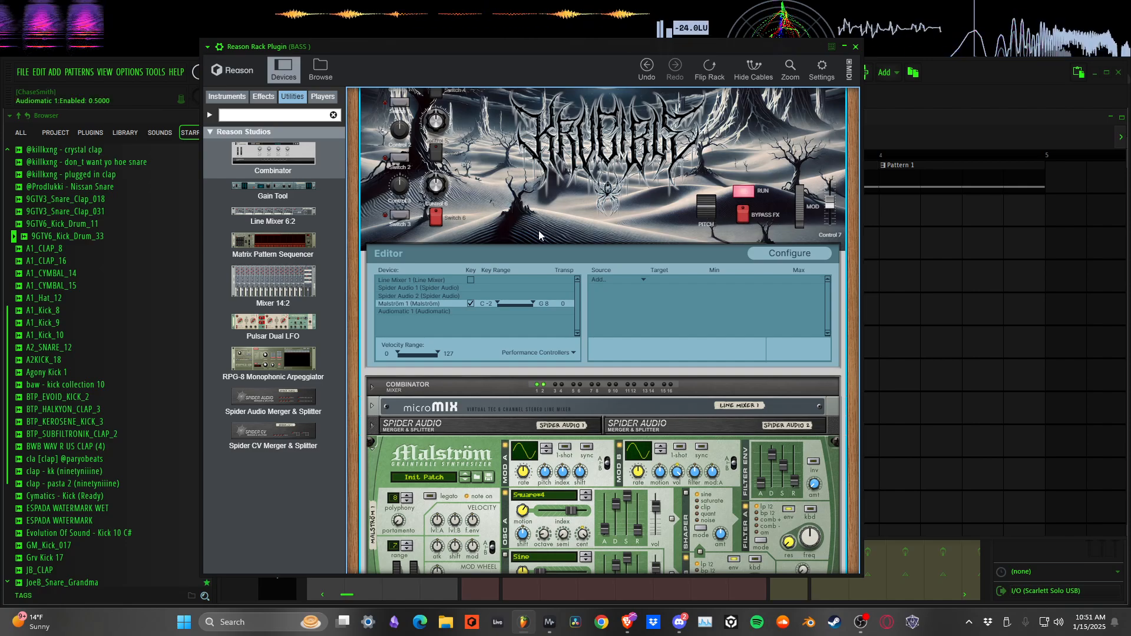
scroll(482, 396, "down", 2)
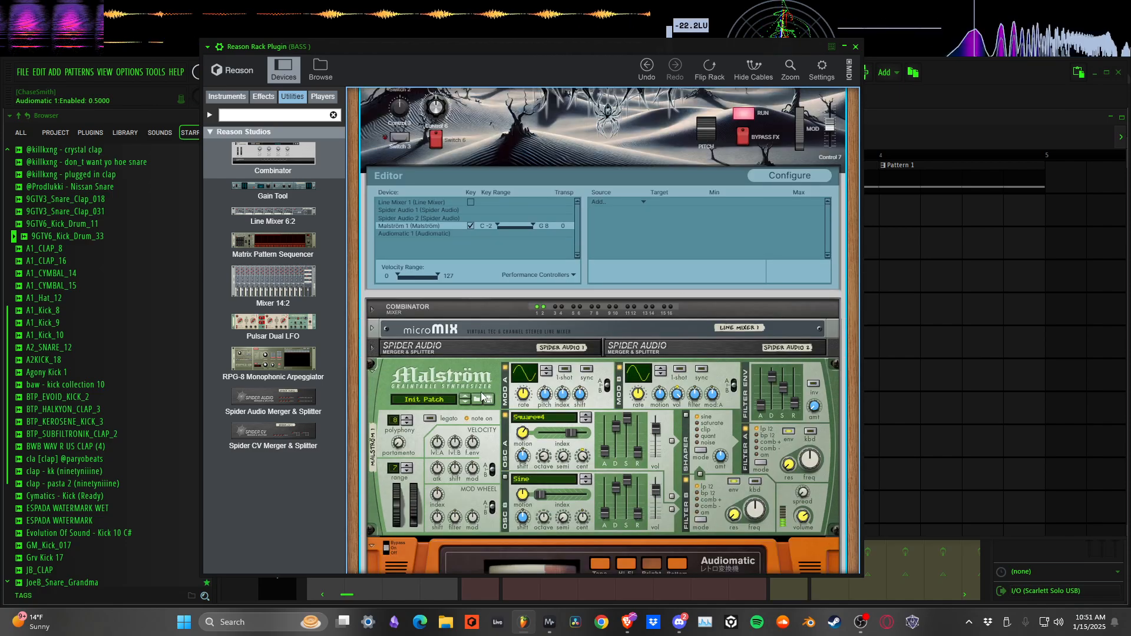
key("space")
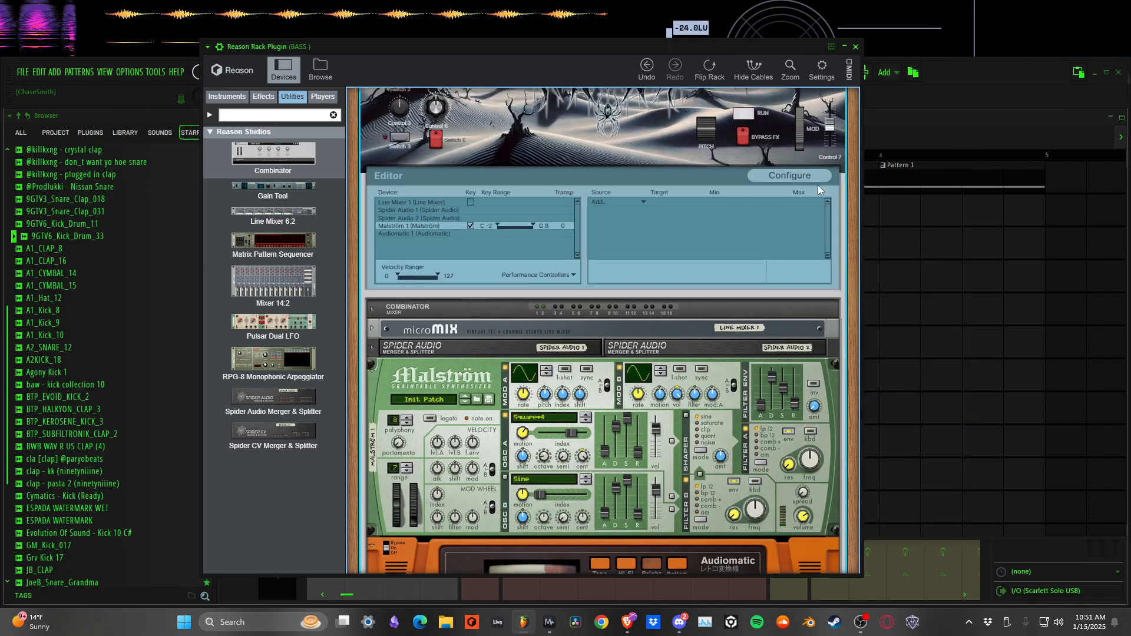
Look over the Combinator's knobs and switches, its Editor and the devices inside it.
scroll(637, 267, "up", 3)
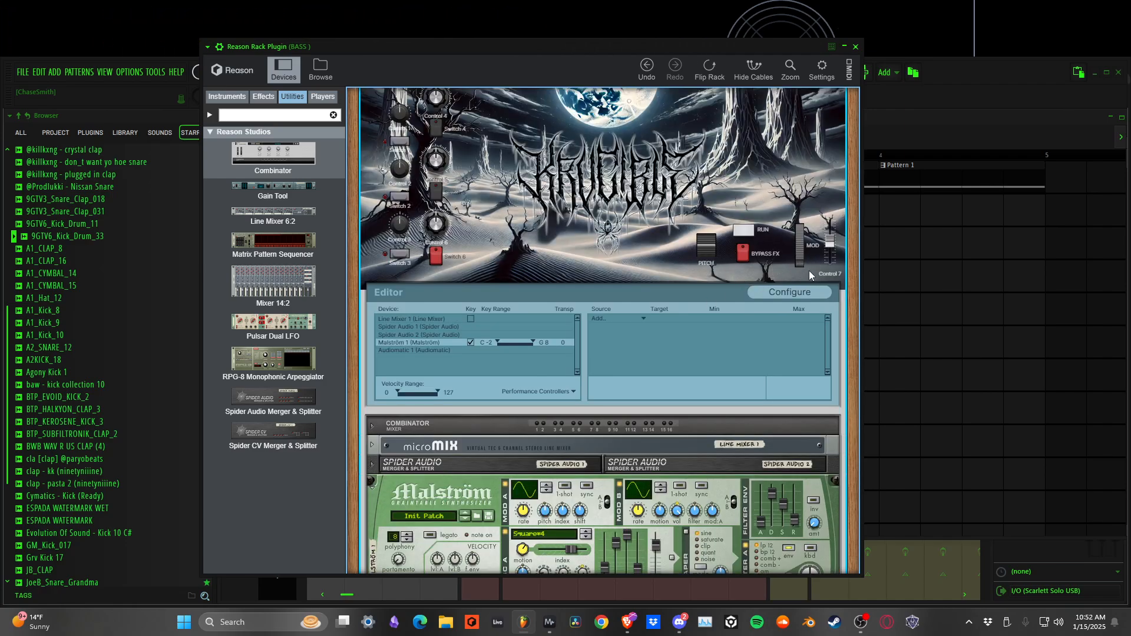
scroll(691, 299, "up", 3)
scroll(556, 326, "down", 1)
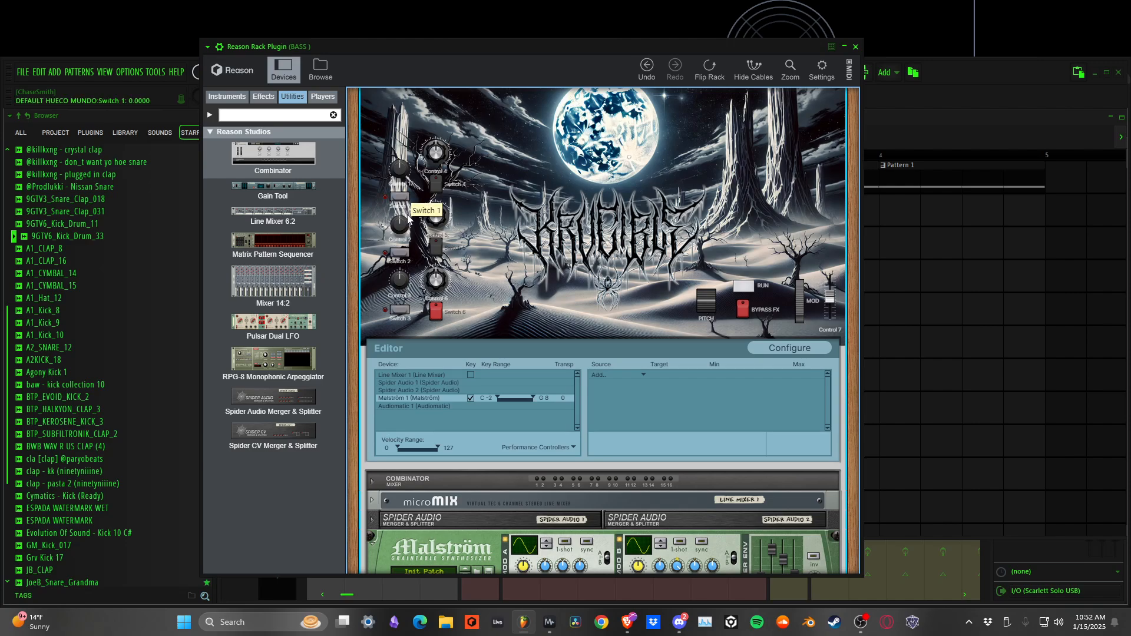
scroll(513, 276, "up", 1)
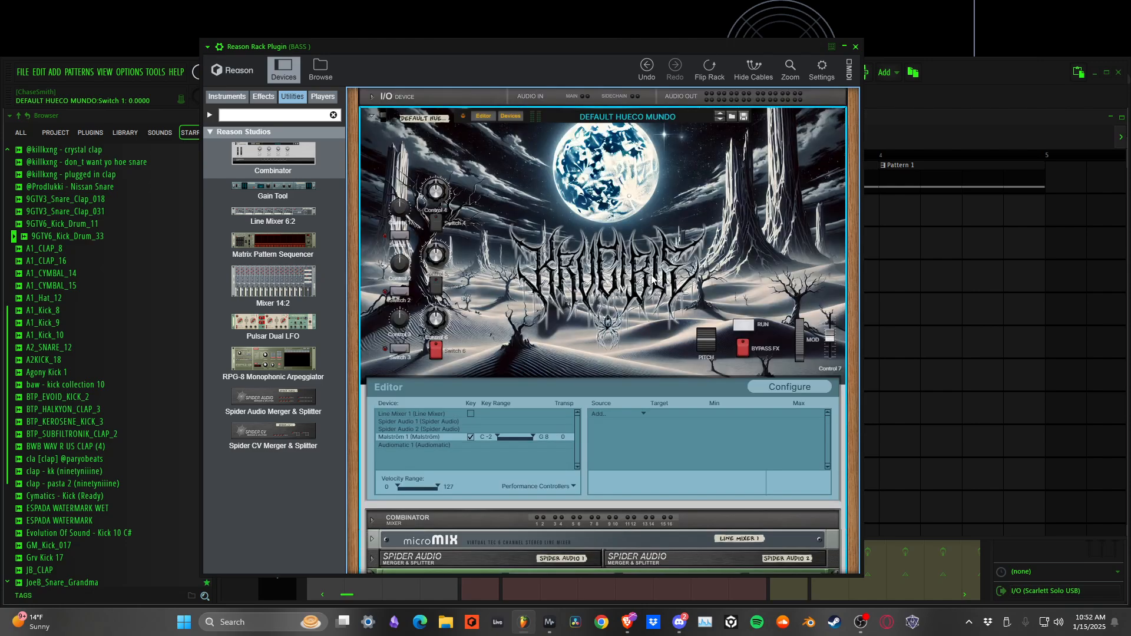
scroll(597, 209, "down", 1)
scroll(597, 213, "down", 4)
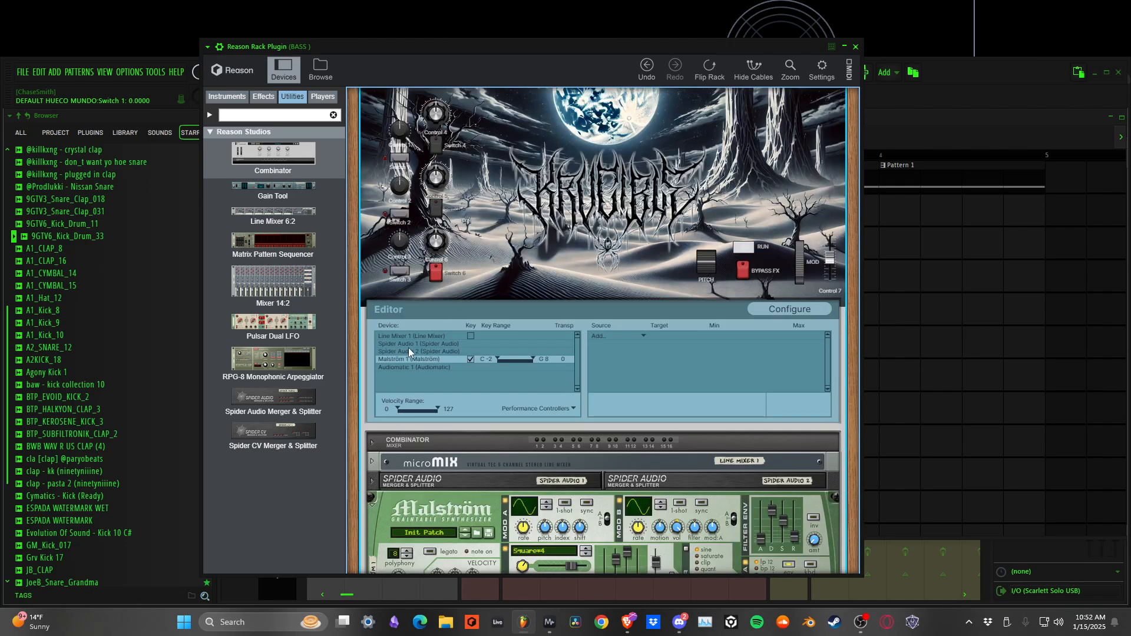
scroll(624, 296, "down", 1)
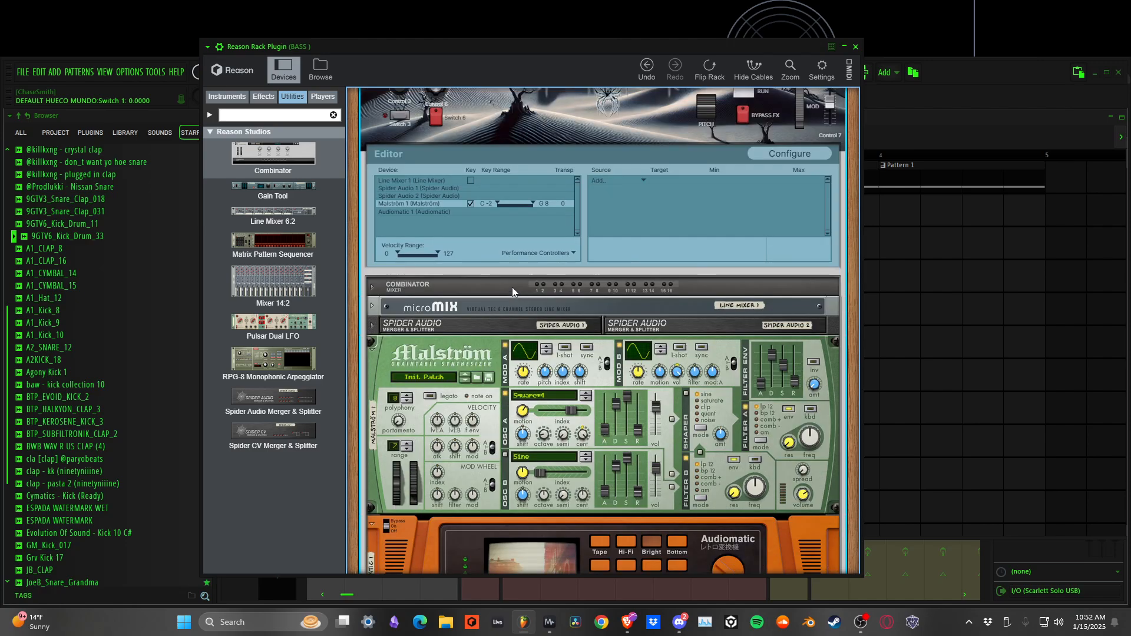
Select Malström 1 in the Combinator's Editor device list and add Control 1 as a mapping source.
left_click(398, 211)
left_click(399, 204)
scroll(465, 365, "down", 1)
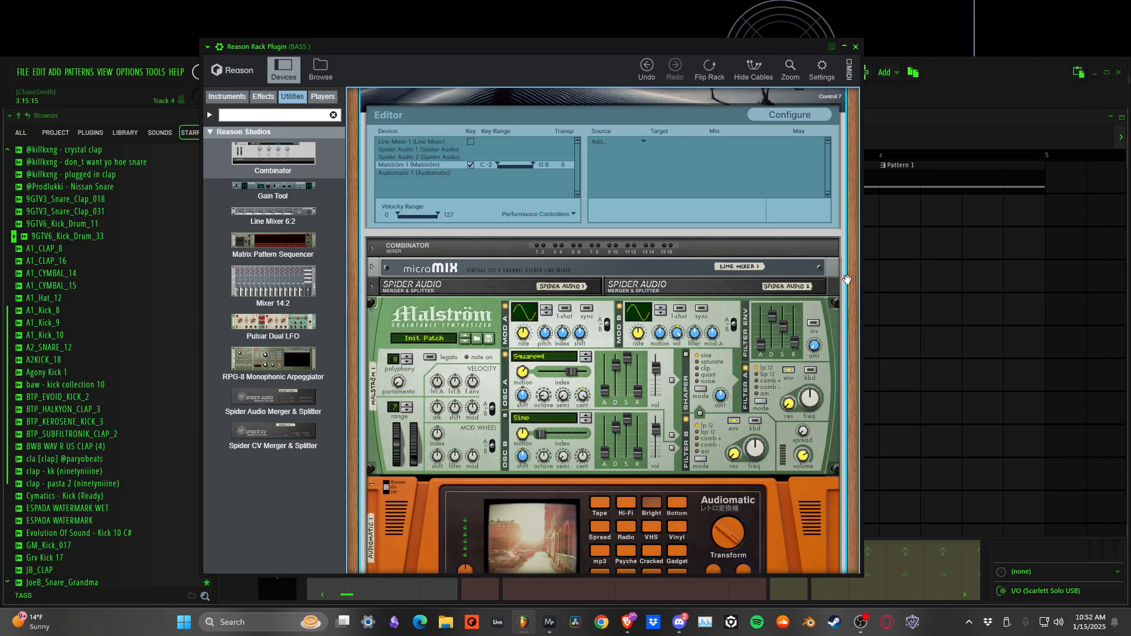
scroll(758, 282, "up", 2)
scroll(758, 278, "up", 1)
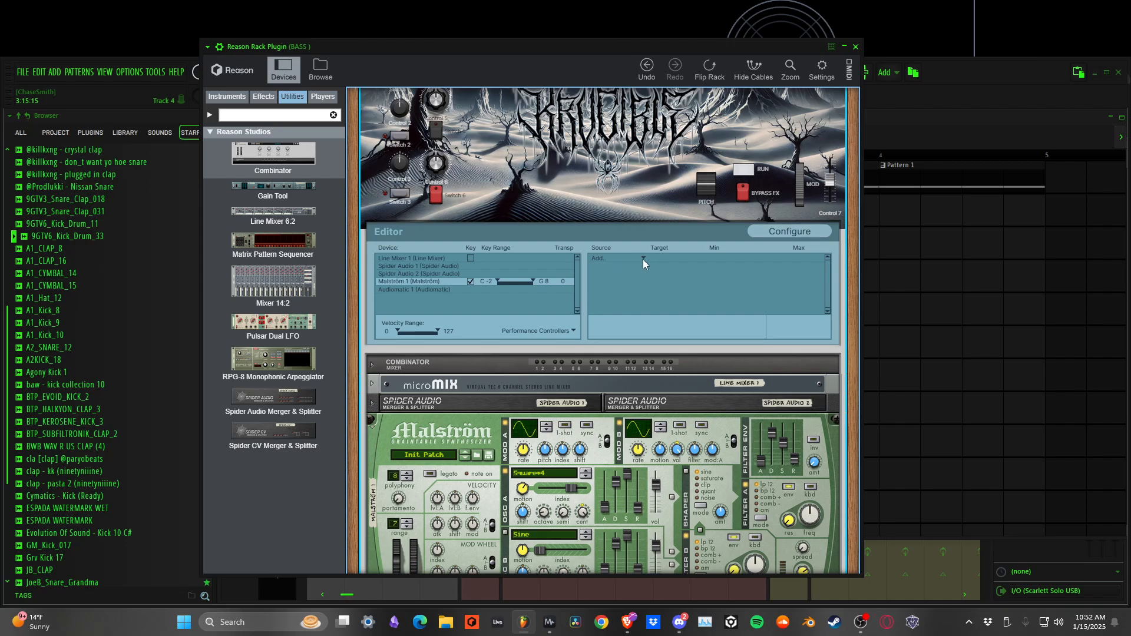
left_click(643, 259)
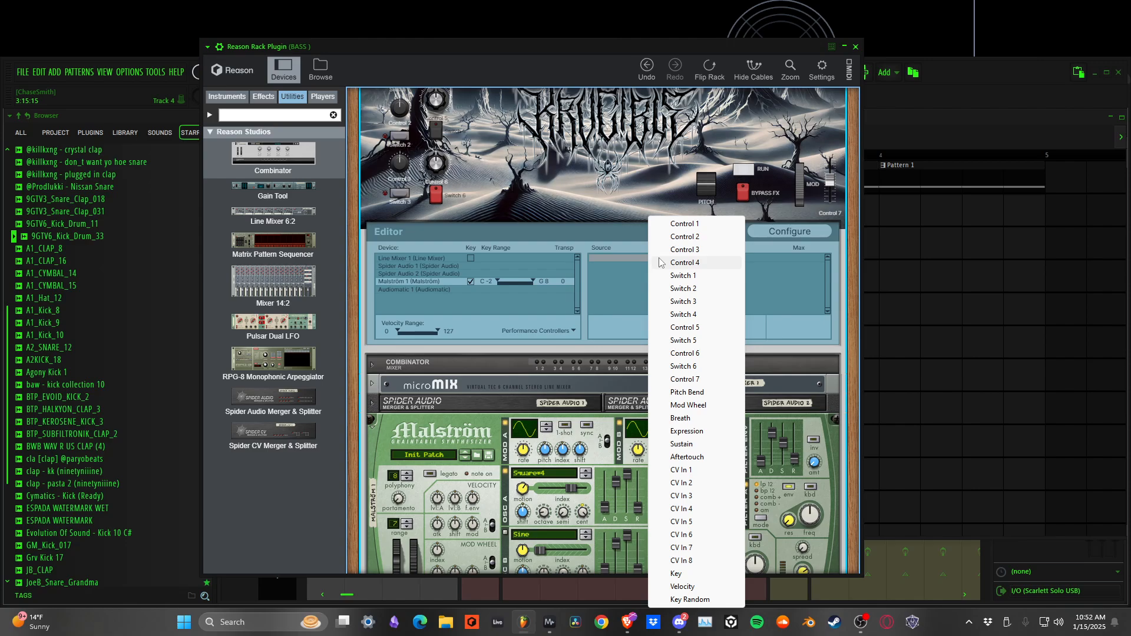
left_click(686, 225)
scroll(543, 325, "up", 3)
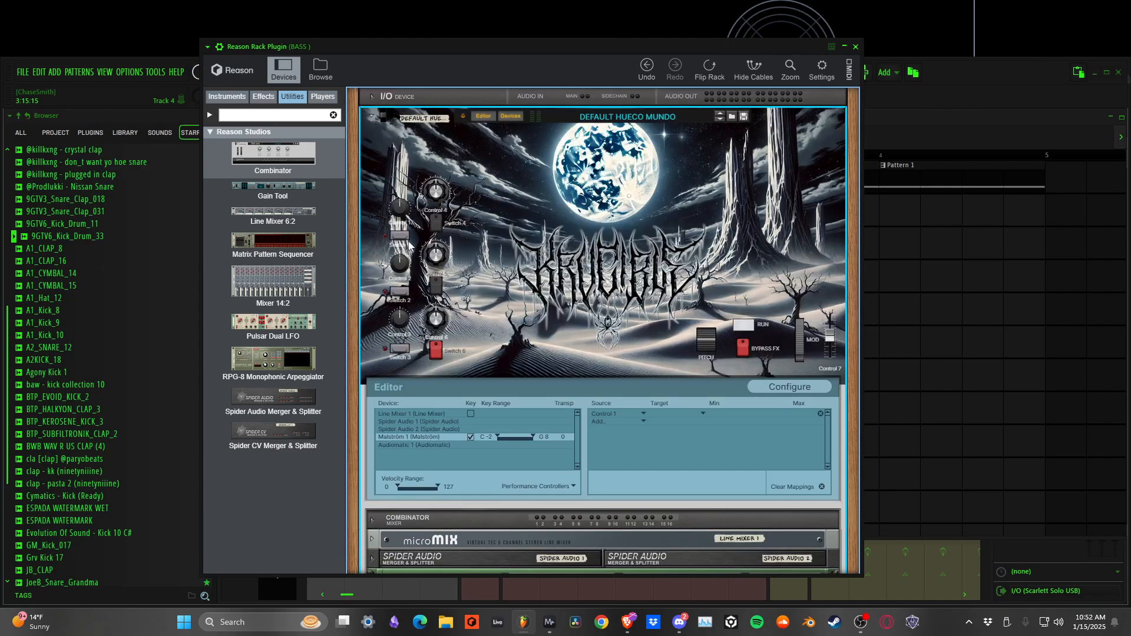
Set the target of the Malström's Control 1 mapping to Oscillator A Motion.
scroll(776, 285, "down", 1)
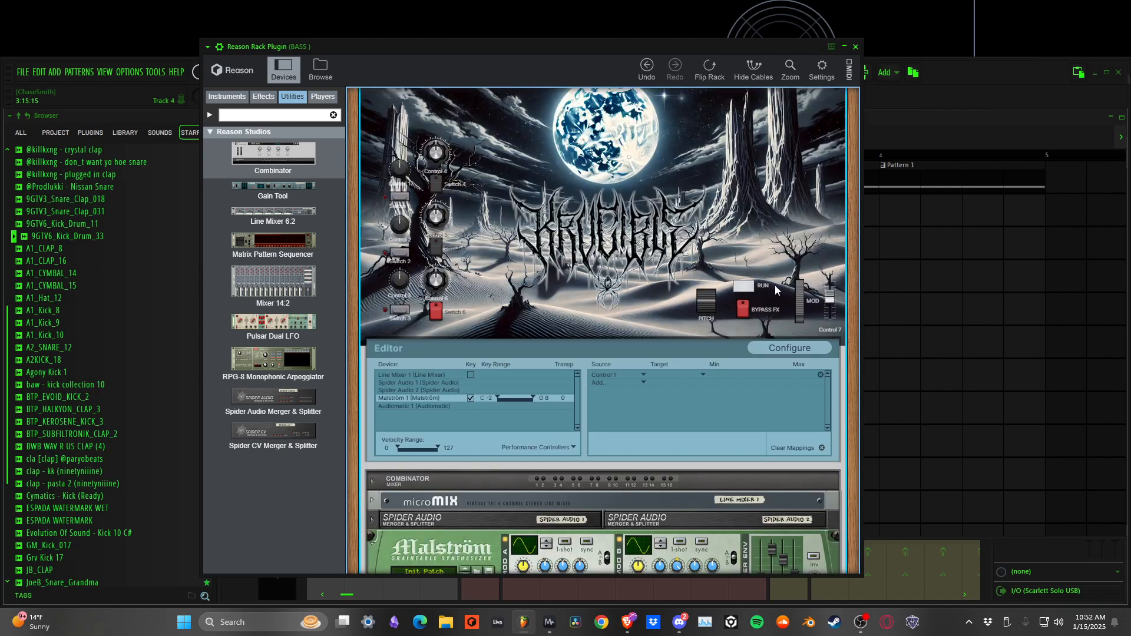
scroll(696, 374, "down", 2)
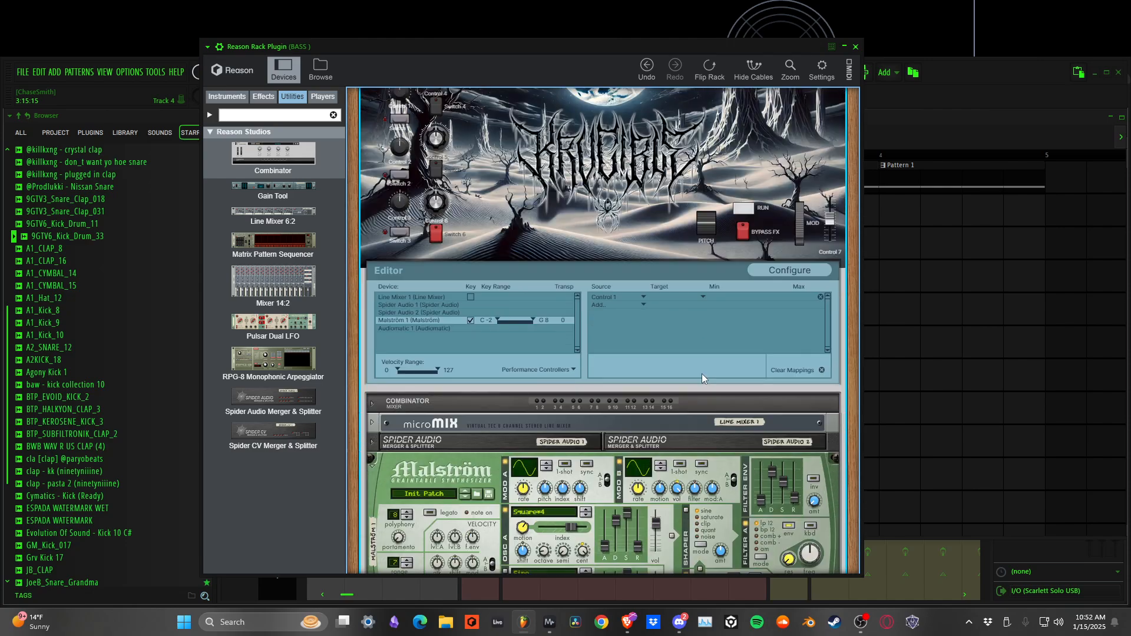
left_click(704, 298)
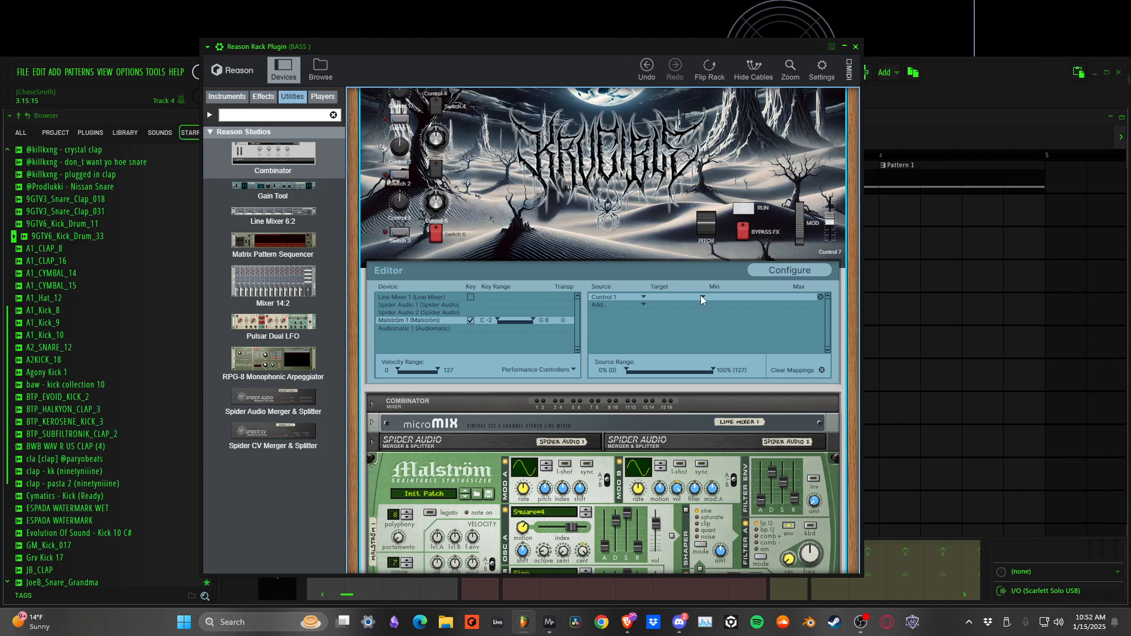
left_click(701, 297)
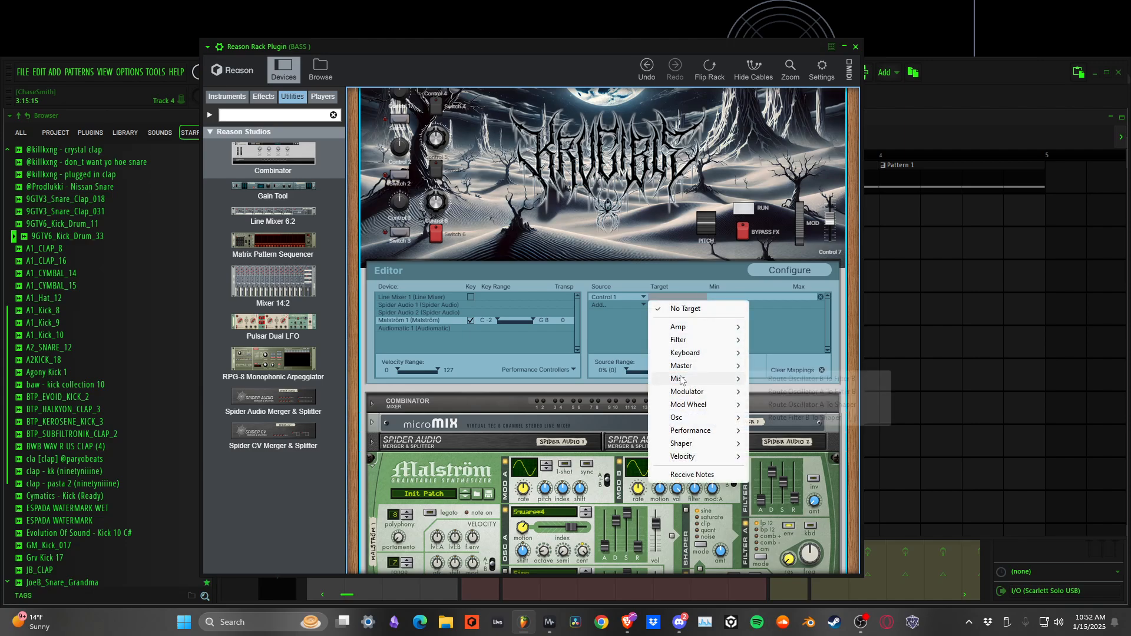
left_click(583, 446)
scroll(586, 446, "down", 2)
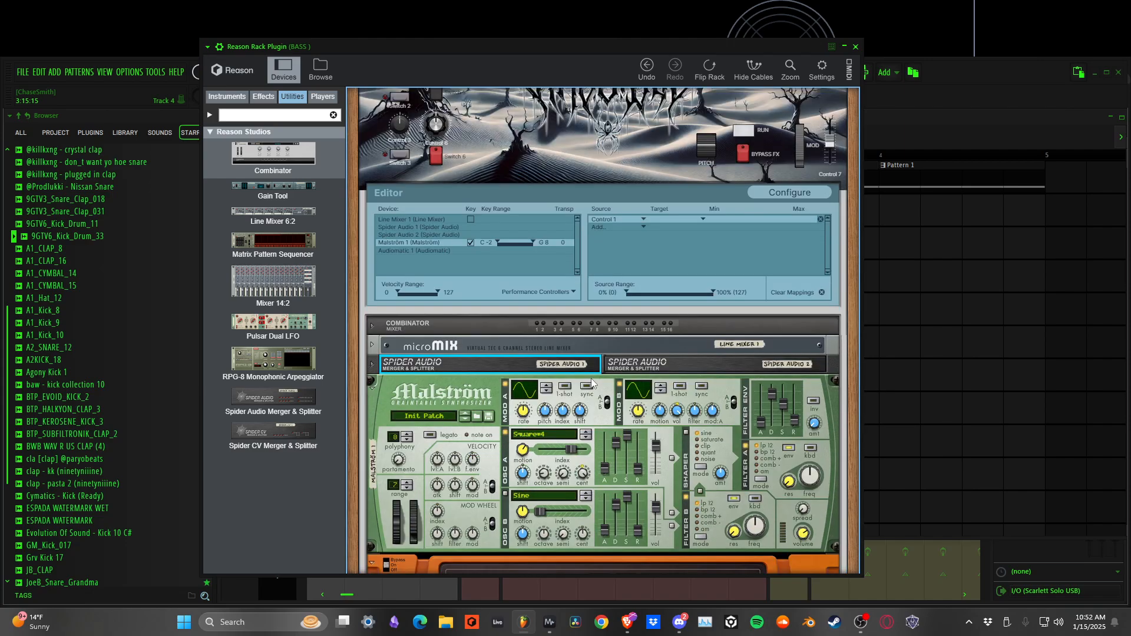
left_click(702, 221)
mouse_move(685, 343)
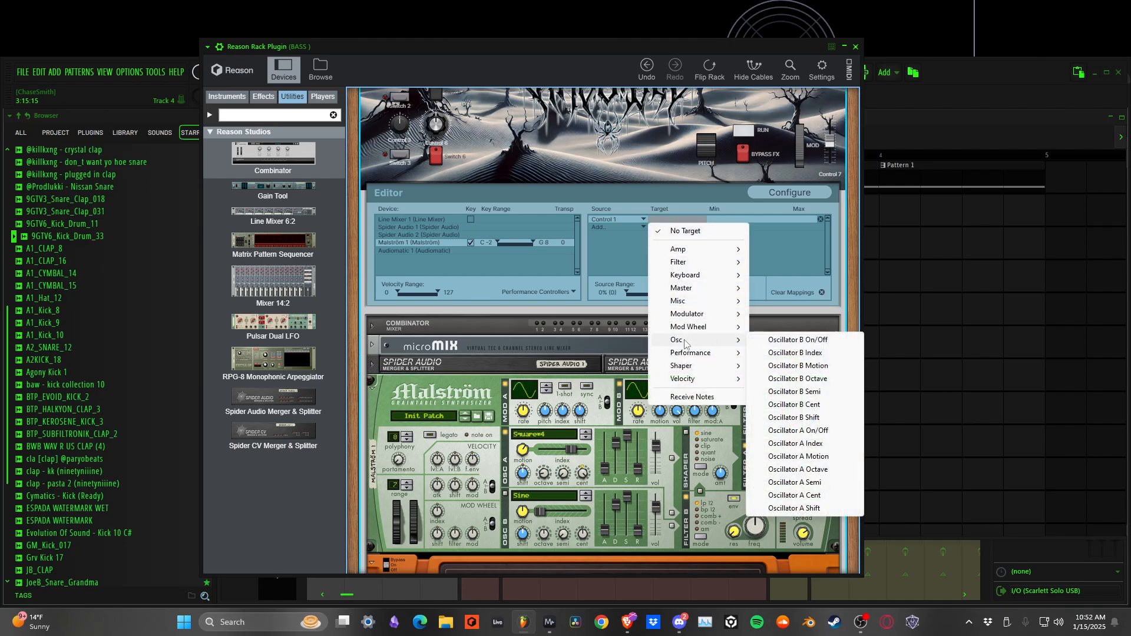
left_click(798, 457)
Check the Malström's Oscillator A Motion value, try the knob at -64 and undo the tweak.
scroll(680, 248, "up", 1)
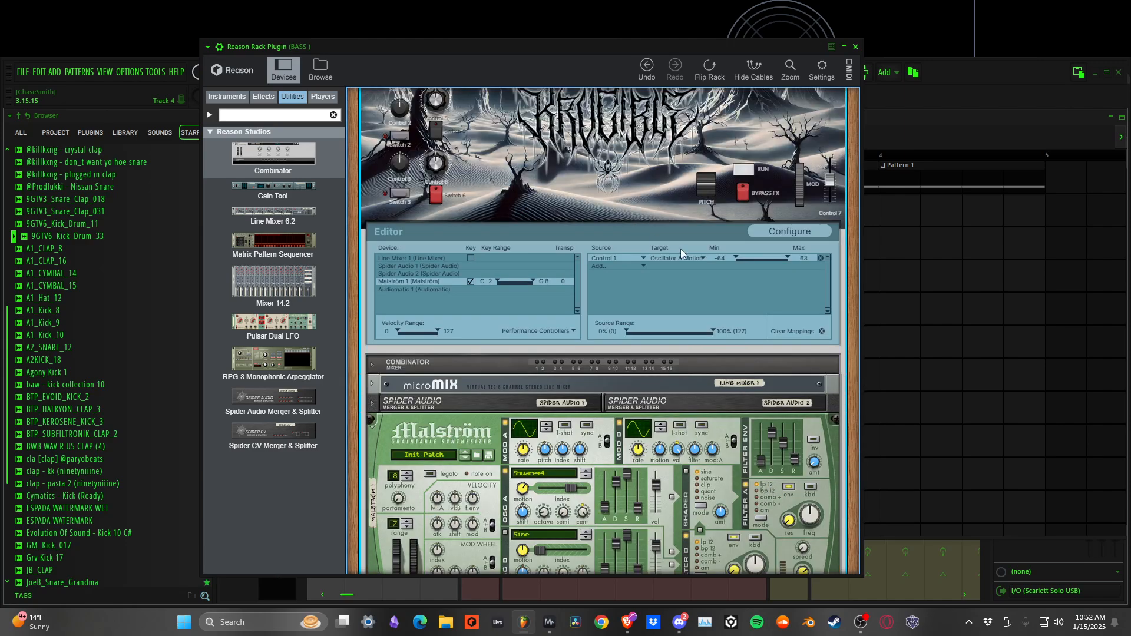
left_click(567, 487)
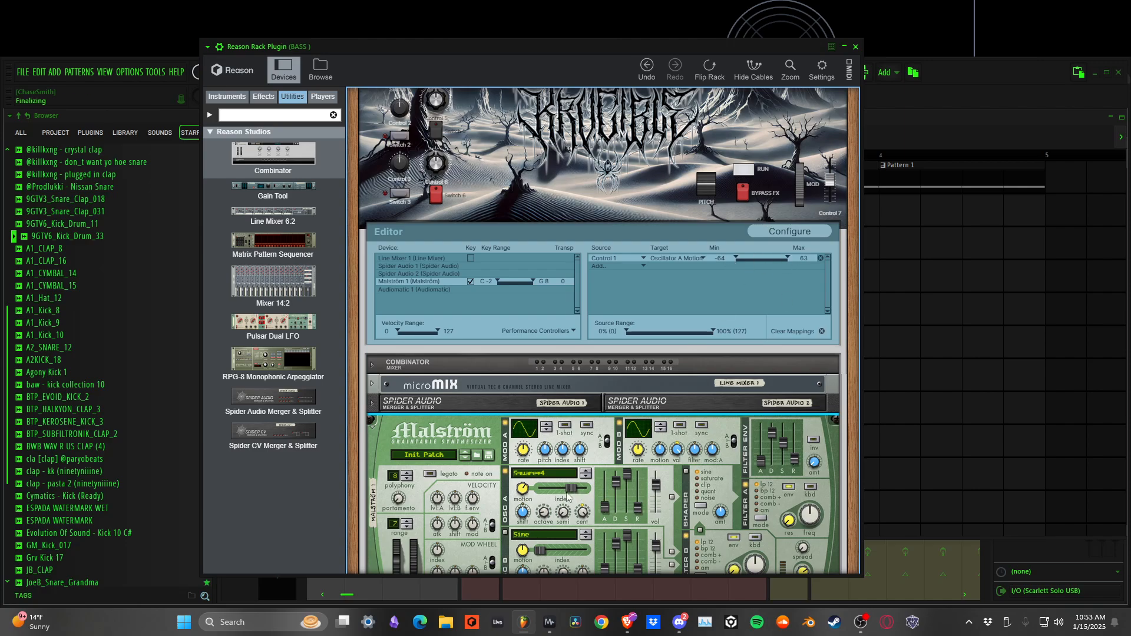
mouse_move(528, 494)
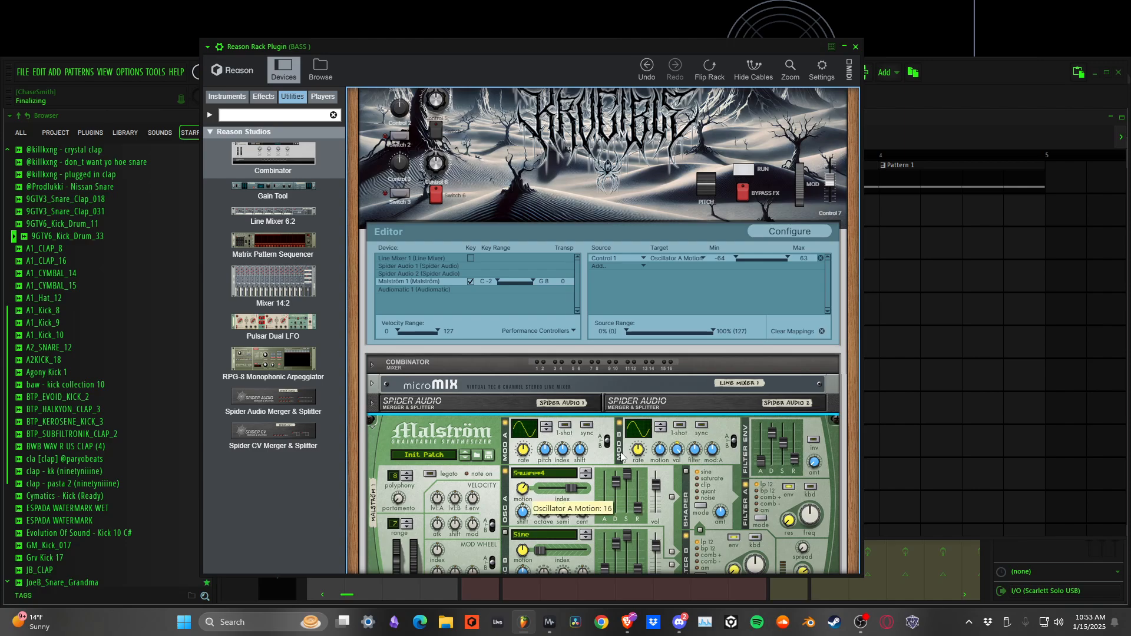
left_click(721, 257)
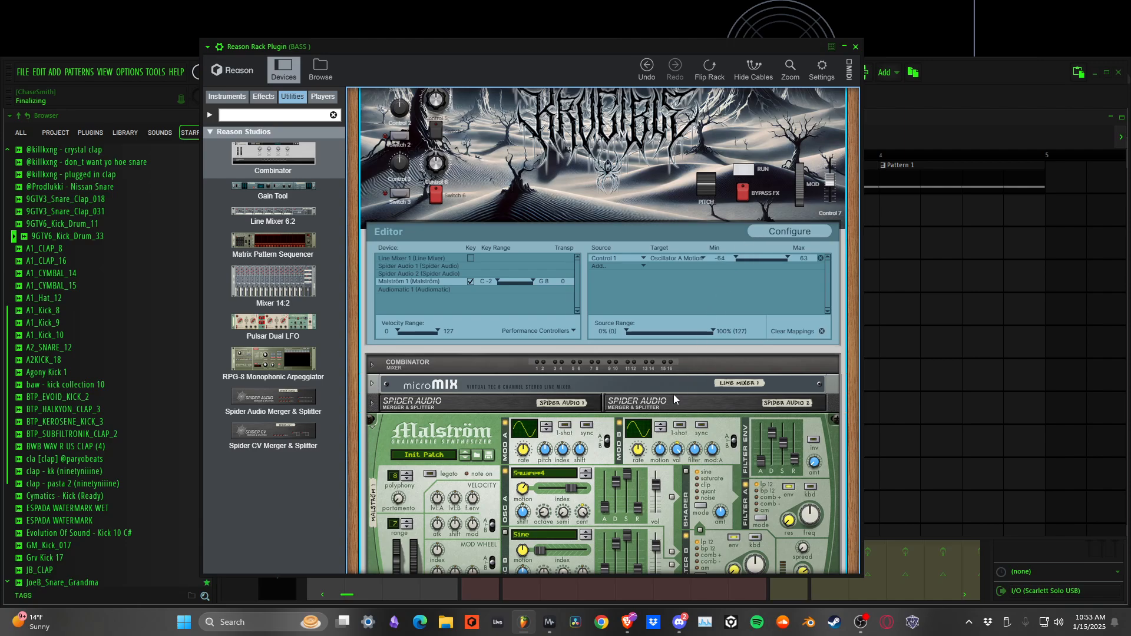
left_click(524, 490)
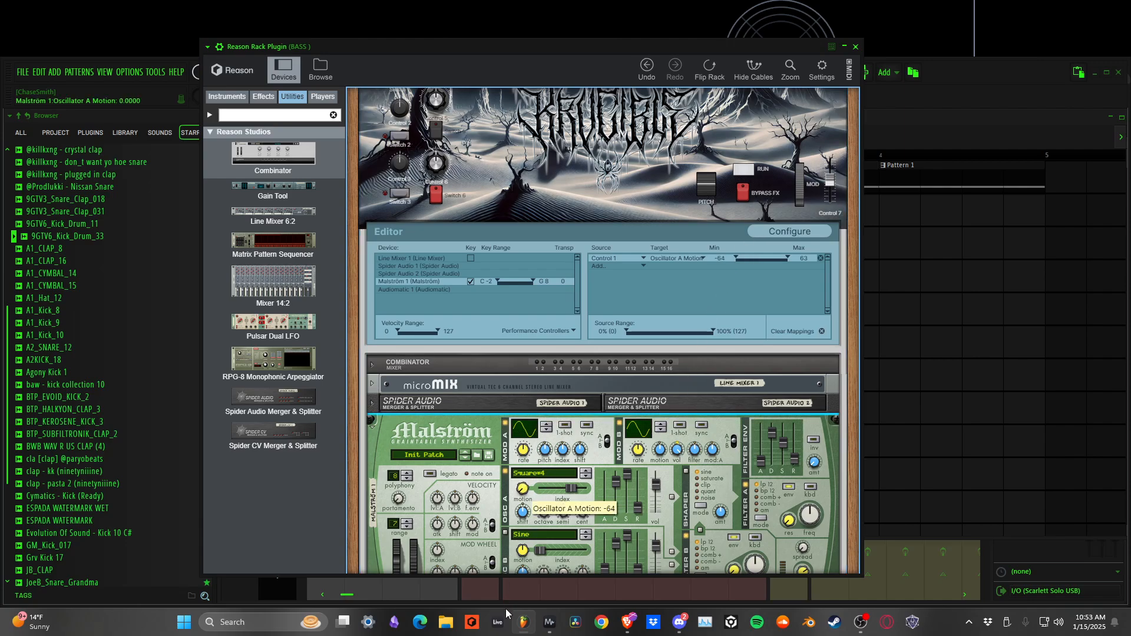
key("ctrl+z")
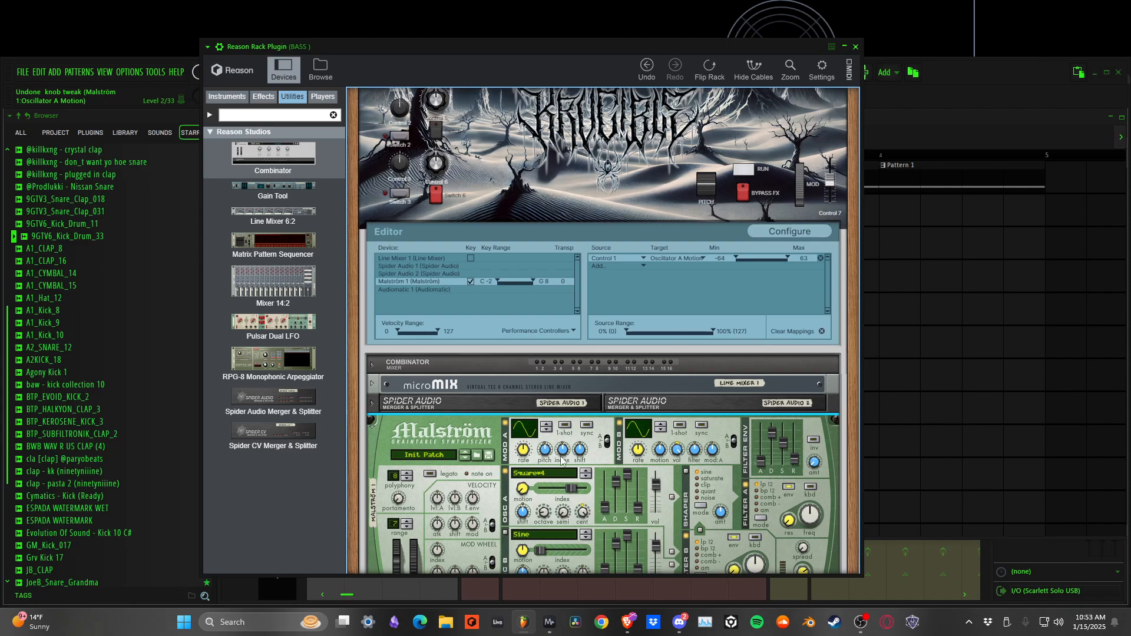
left_click(647, 66)
Limit the Control 1 mapping of Oscillator A Motion to a minimum of -20 and a maximum of 16.
left_click_drag(720, 256, 737, 192)
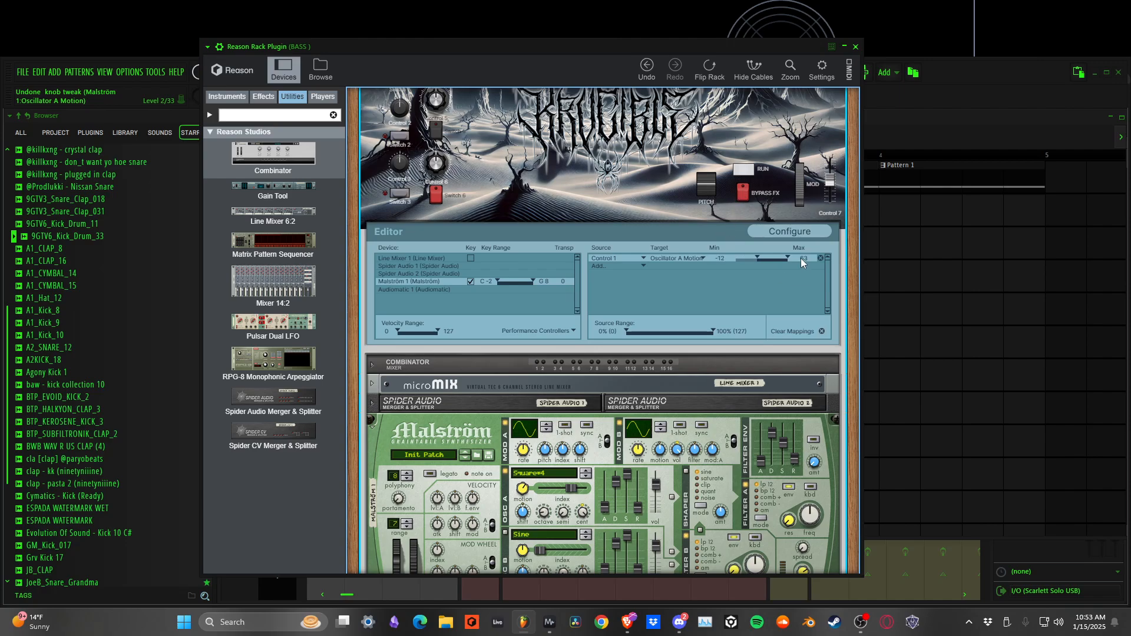
left_click(527, 493)
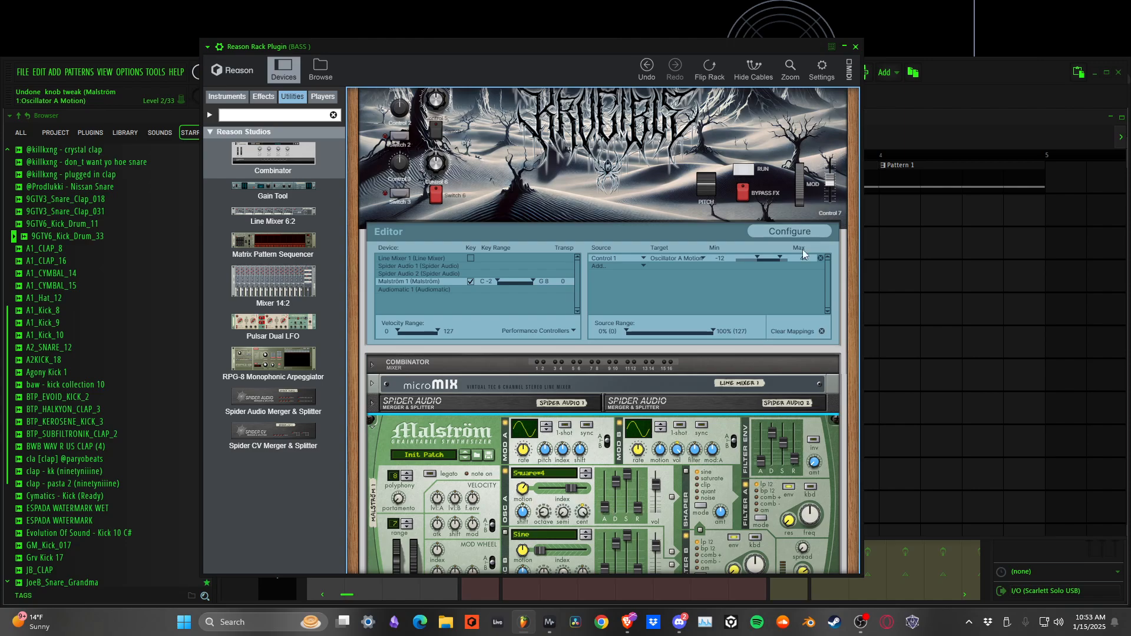
left_click_drag(804, 259, 765, 388)
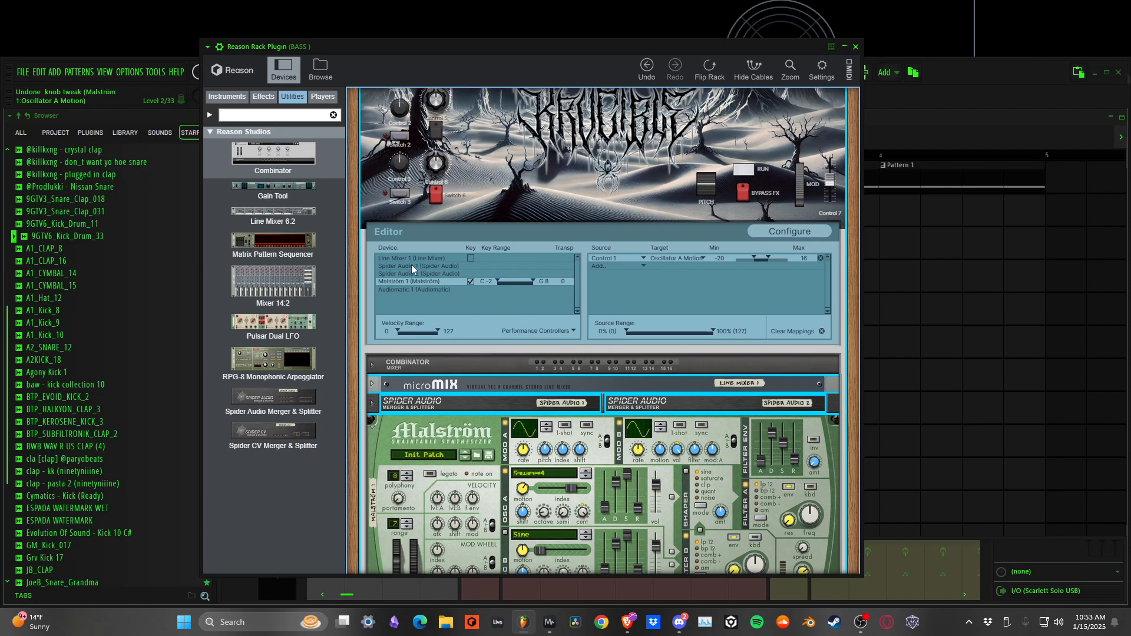
Make the Reason Rack Plugin window slightly taller and move it higher on the screen.
scroll(586, 243, "up", 2)
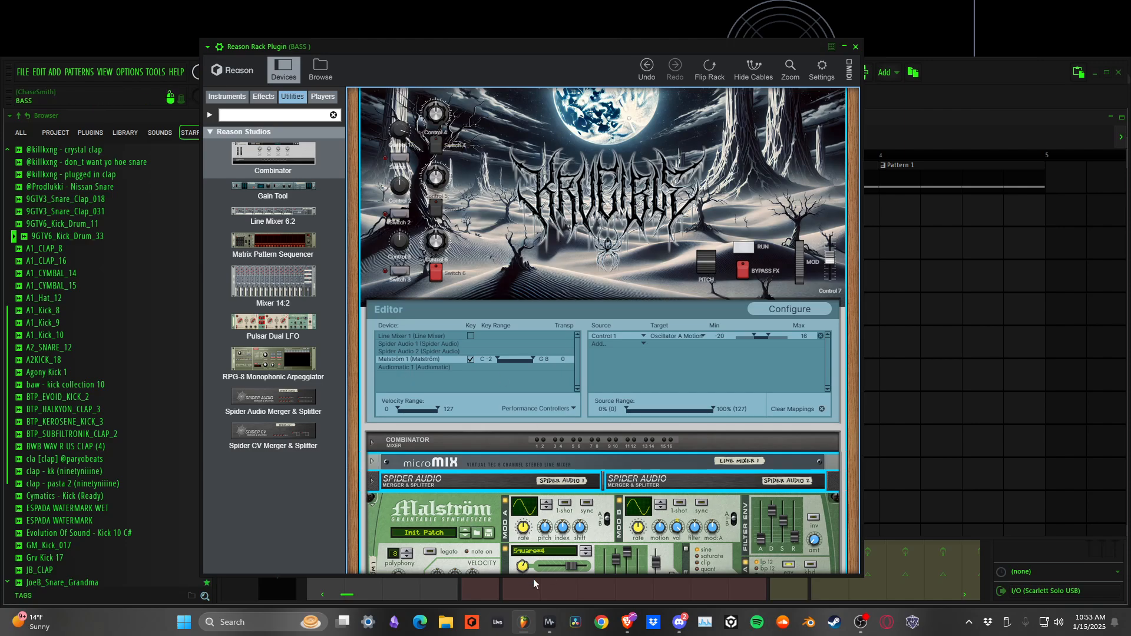
left_click_drag(533, 579, 533, 593)
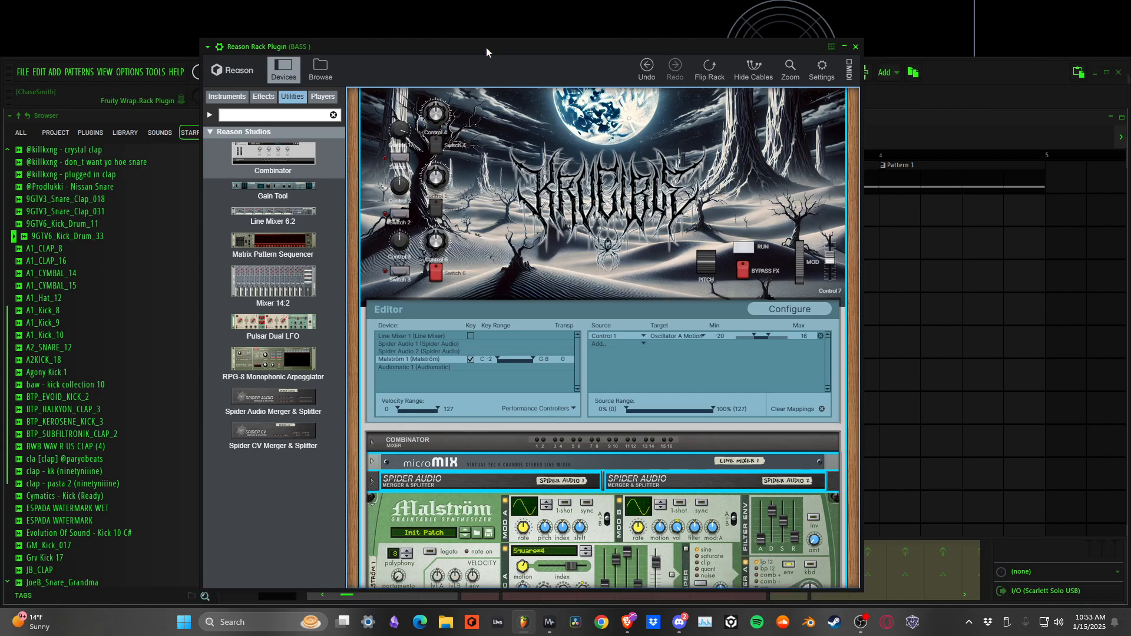
left_click_drag(486, 47, 486, 20)
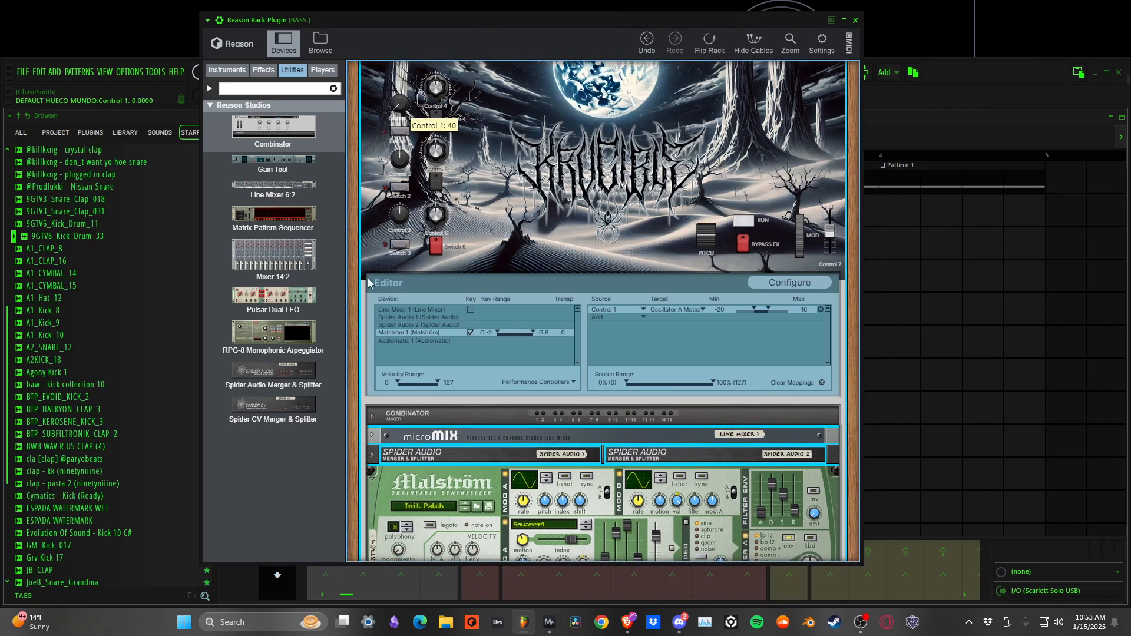
Start playback and sweep the Combinator's Control 1 knob up to 127 to hear the mapping.
key("space")
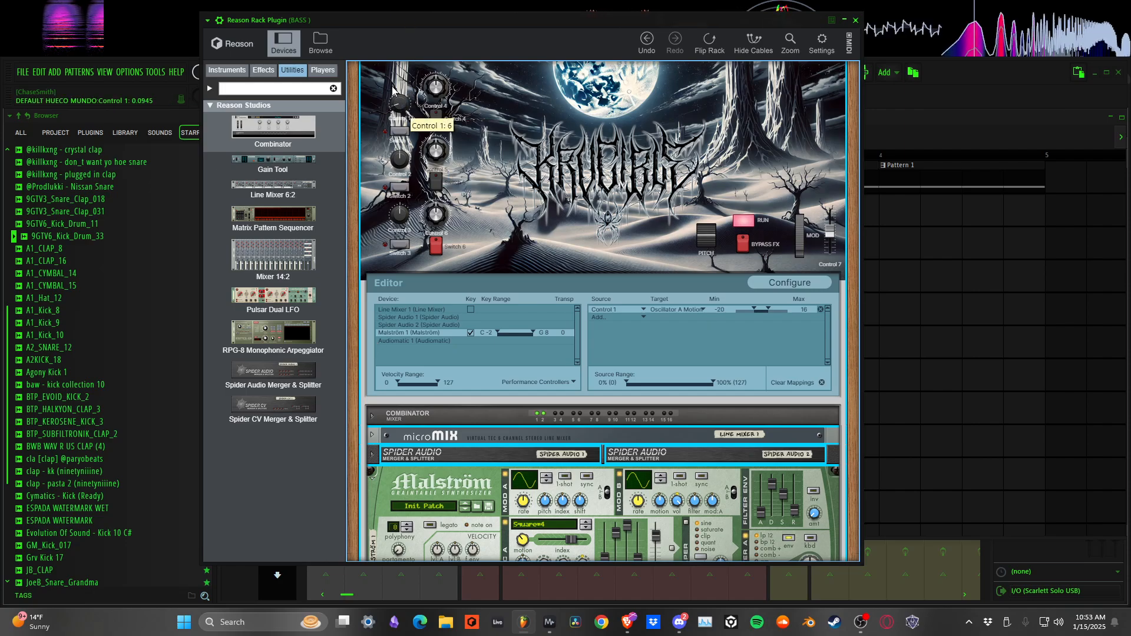
left_click_drag(393, 90, 380, 40)
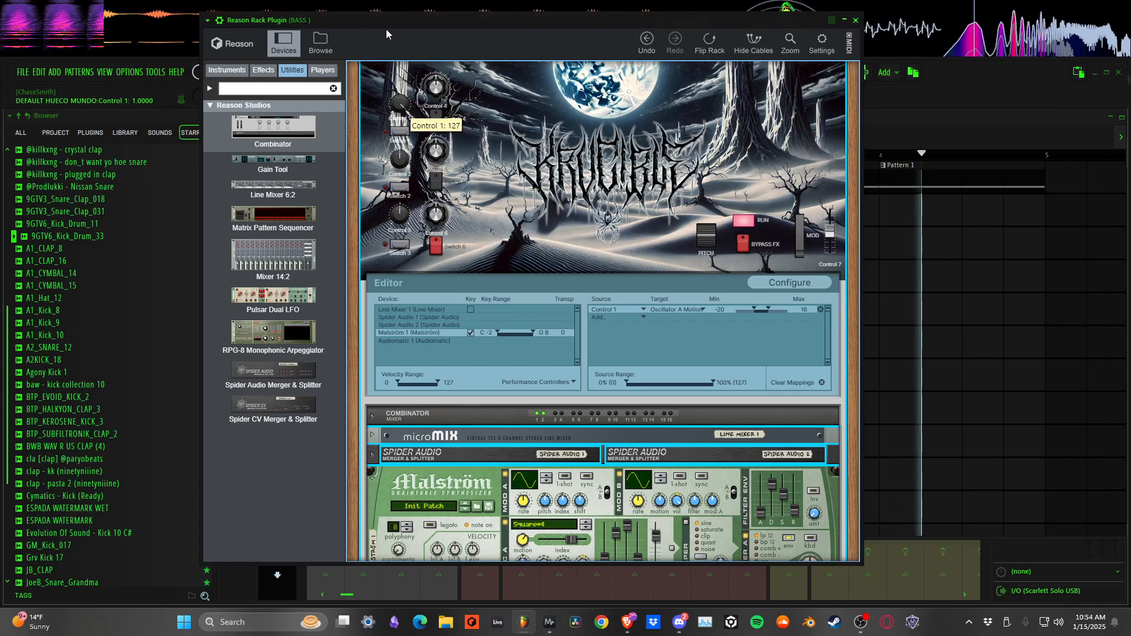
Sweep the Combinator's Control 1 knob again during playback to hear the limited range, and stop playback.
left_click_drag(386, 40, 367, 3)
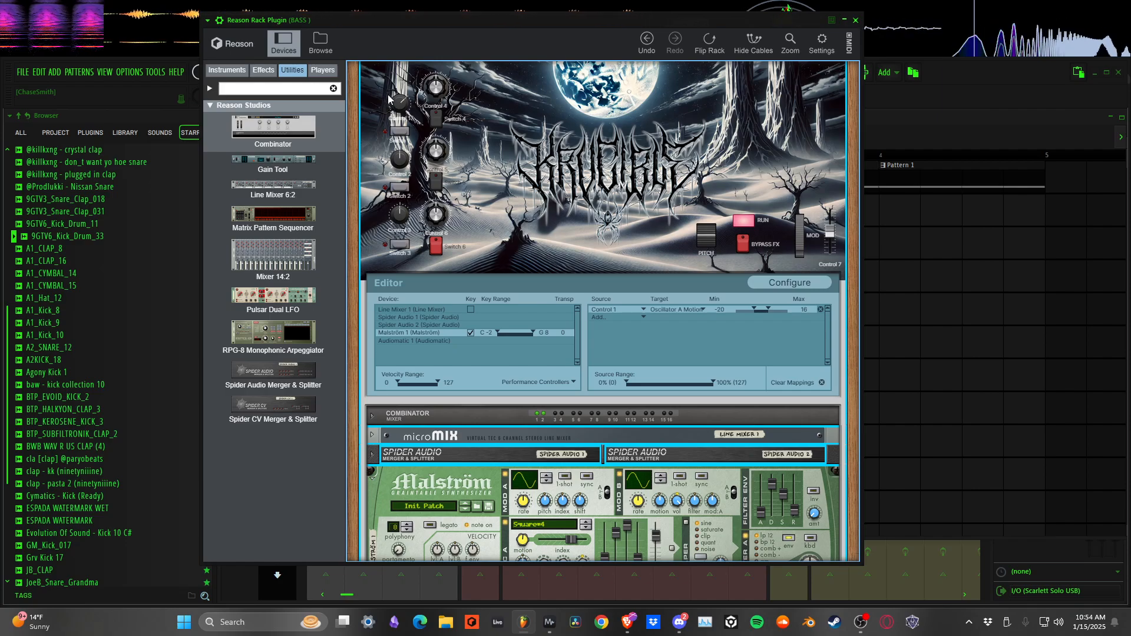
left_click_drag(382, 93, 373, 33)
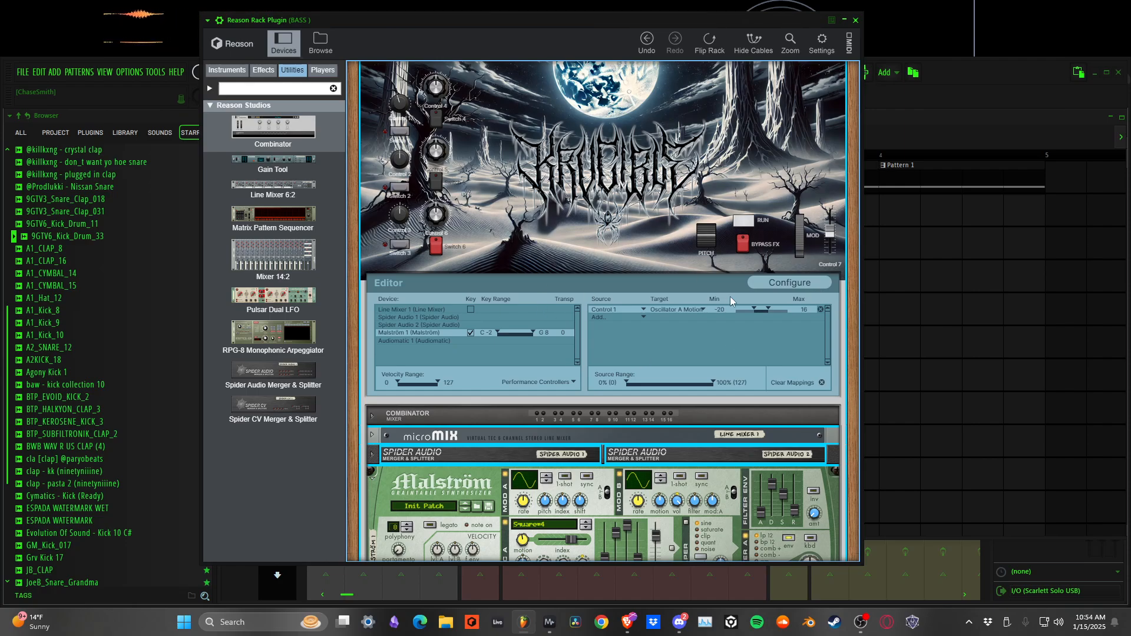
Enter the Combinator's Configure mode and view the spacing and alignment options for the Control 6 knob.
left_click(759, 286)
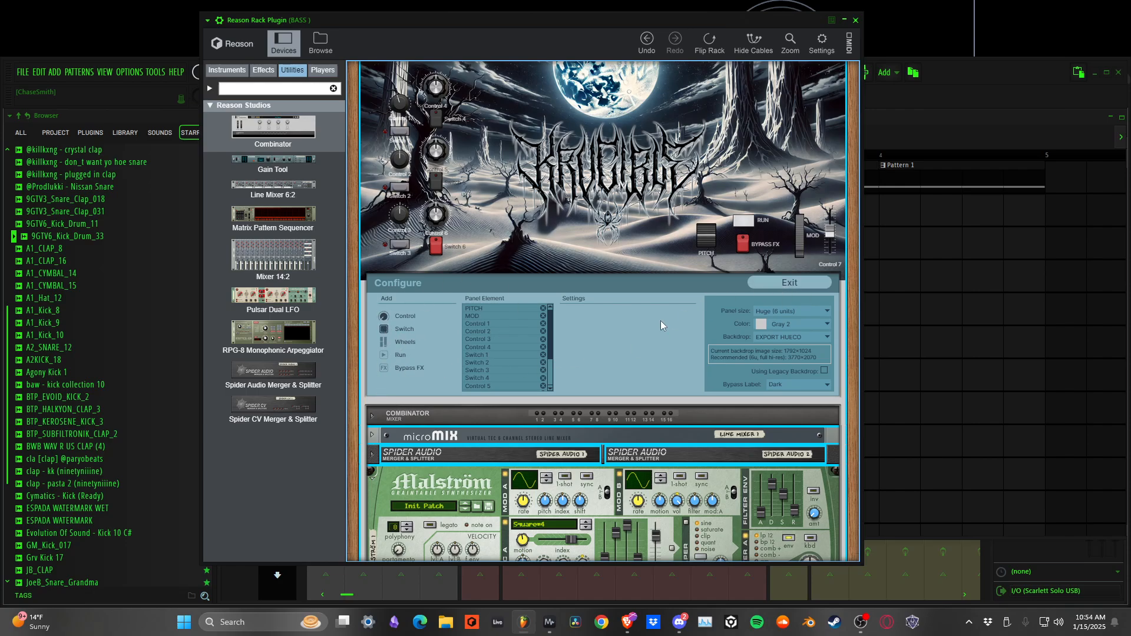
left_click(435, 216)
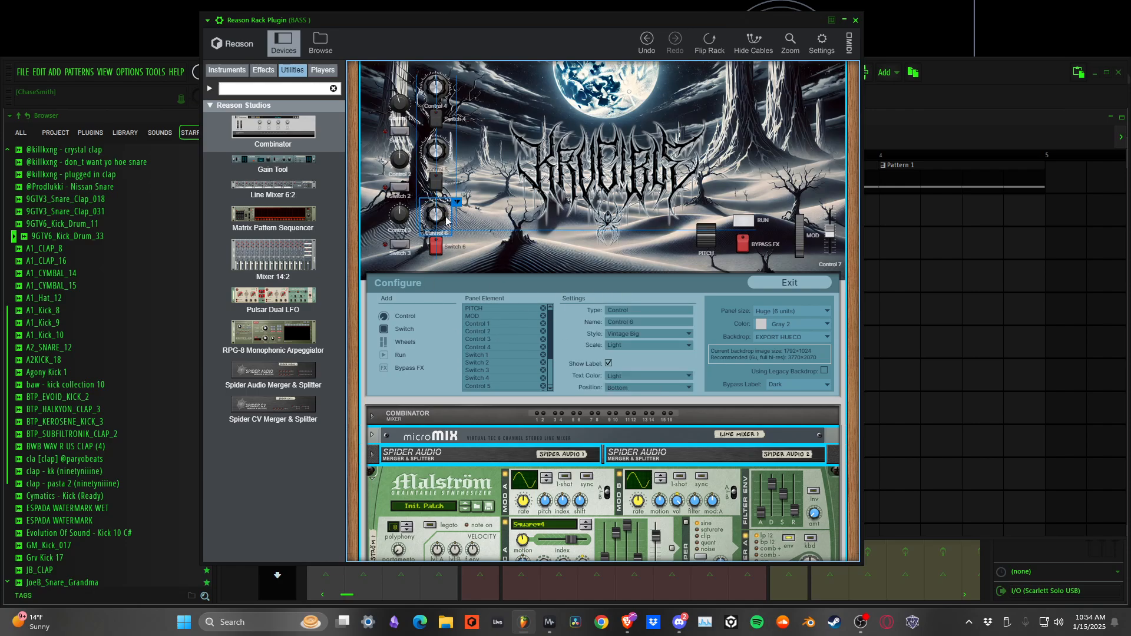
right_click(481, 209)
left_click(468, 185)
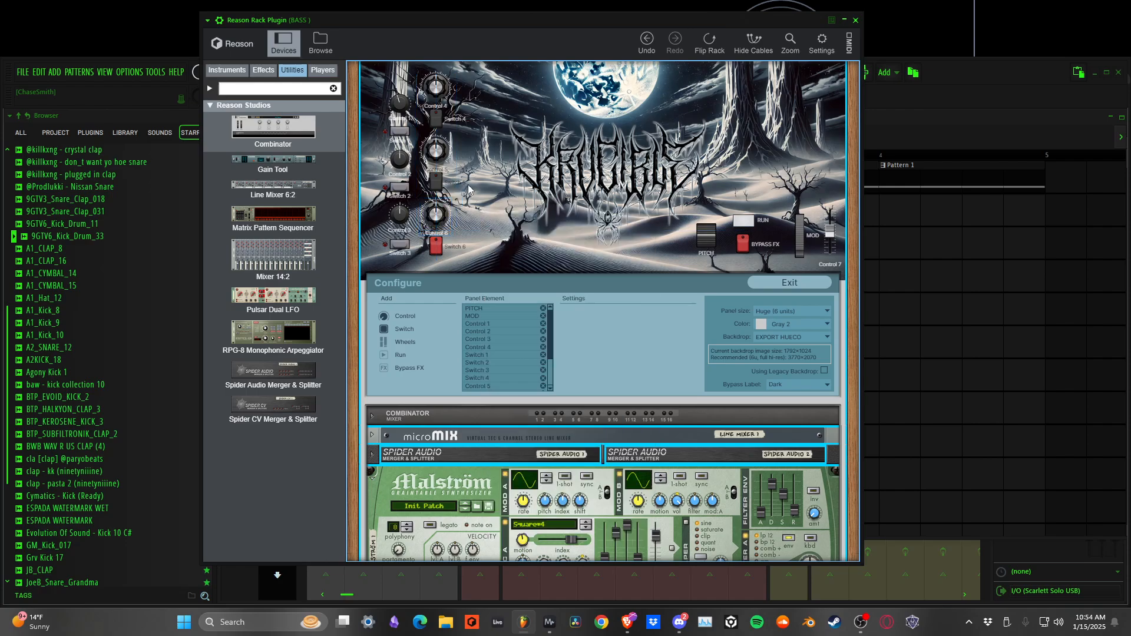
left_click(430, 231)
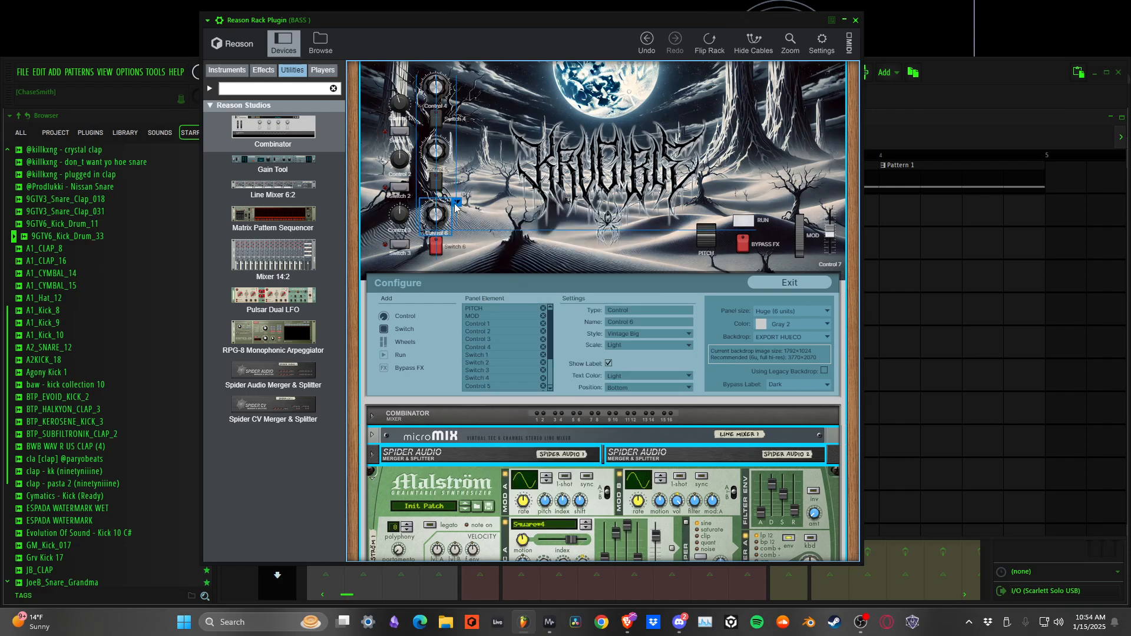
right_click(459, 204)
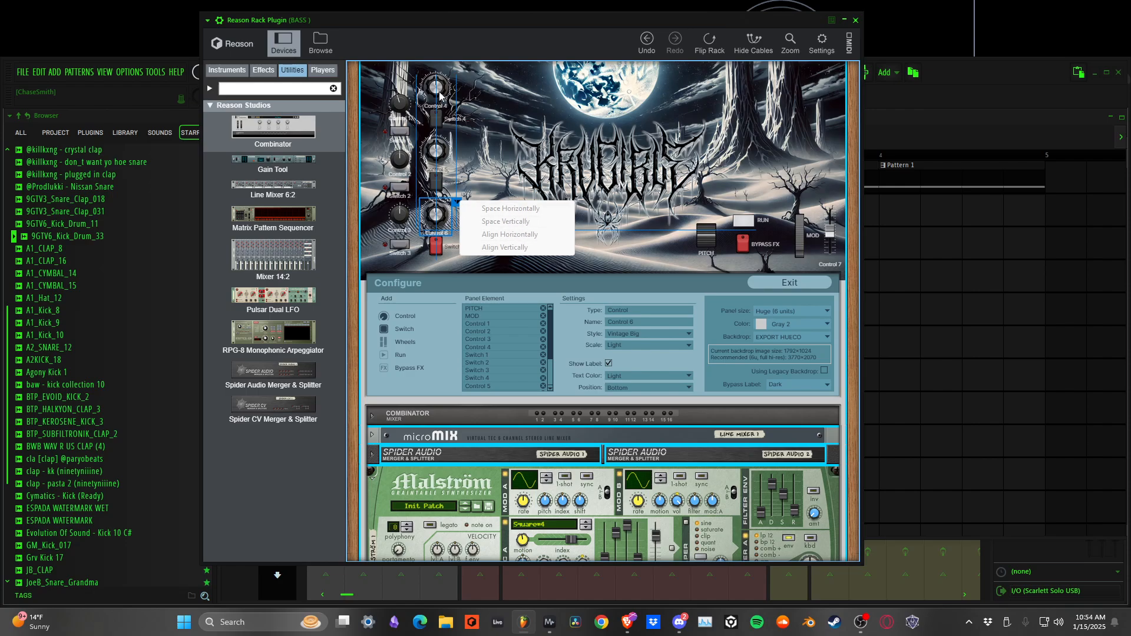
left_click(540, 143)
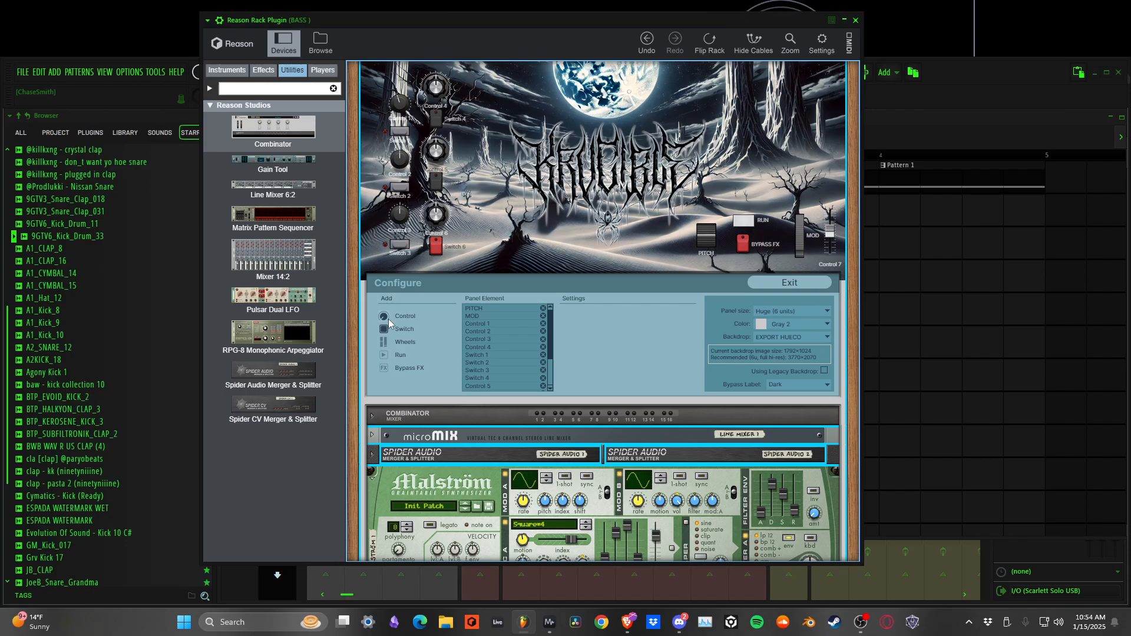
Select the Control 6 knob and look through its available Style and Scale options.
left_click(430, 217)
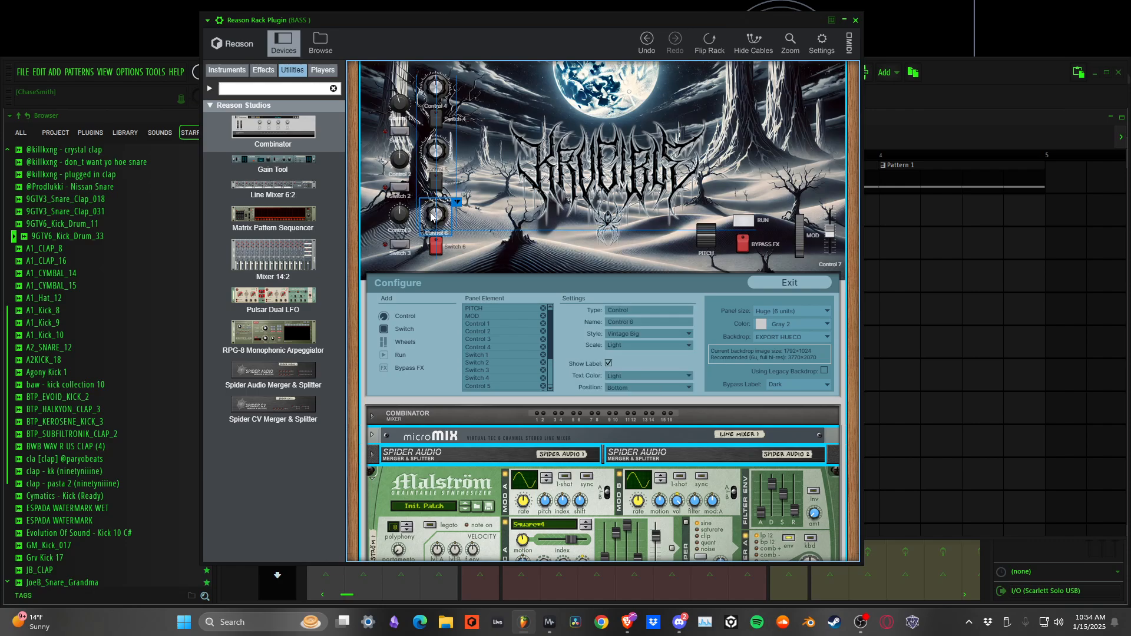
left_click(636, 335)
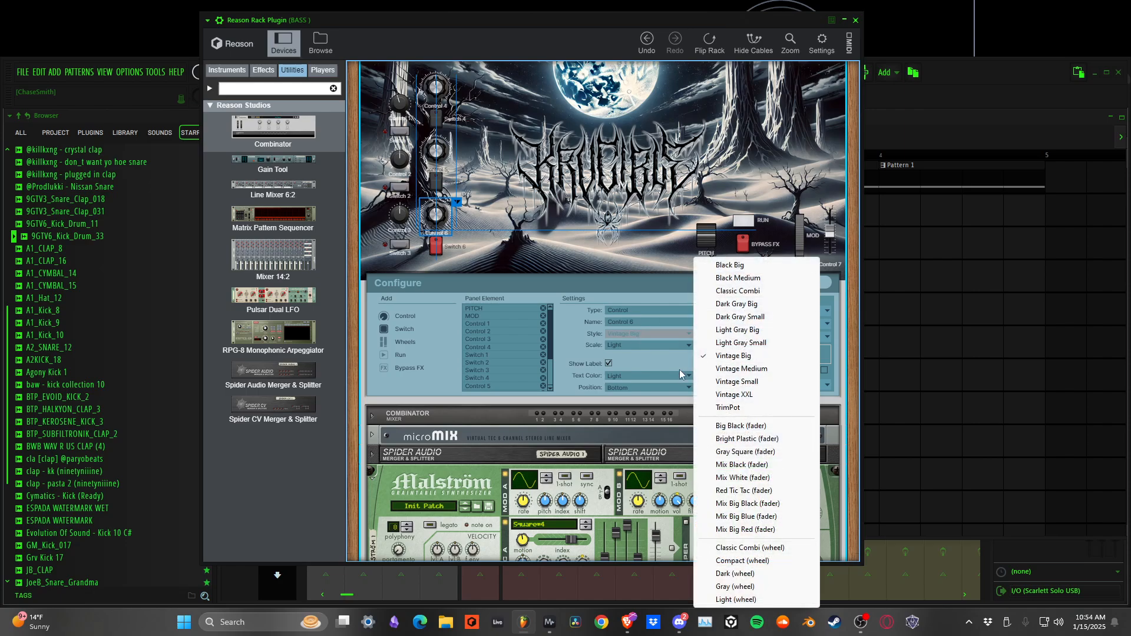
left_click(641, 359)
left_click(658, 334)
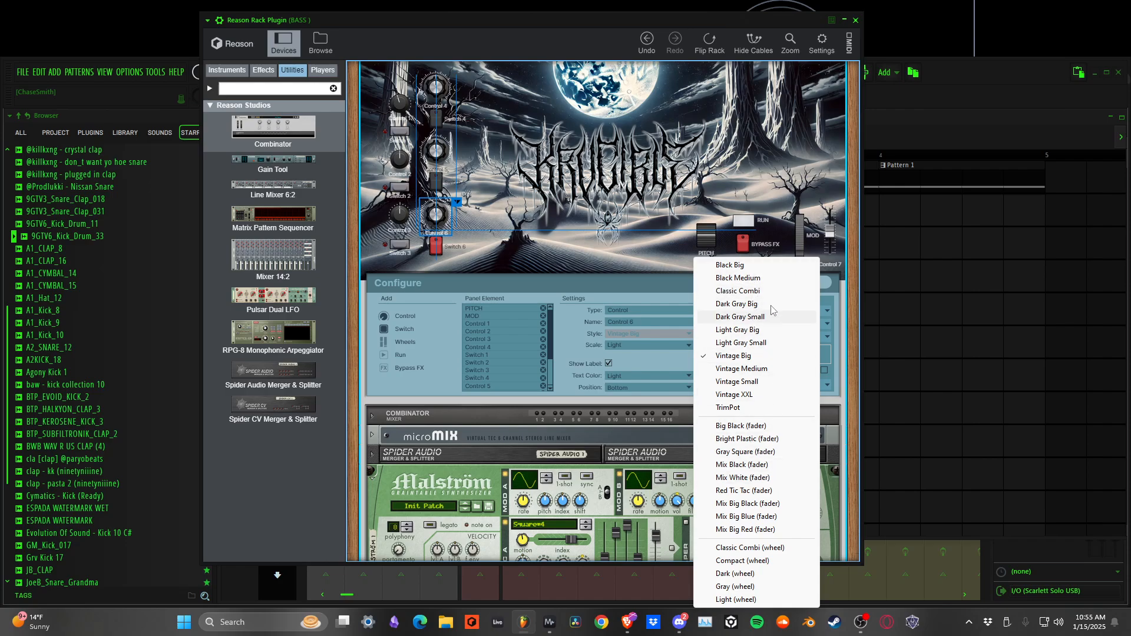
left_click(638, 357)
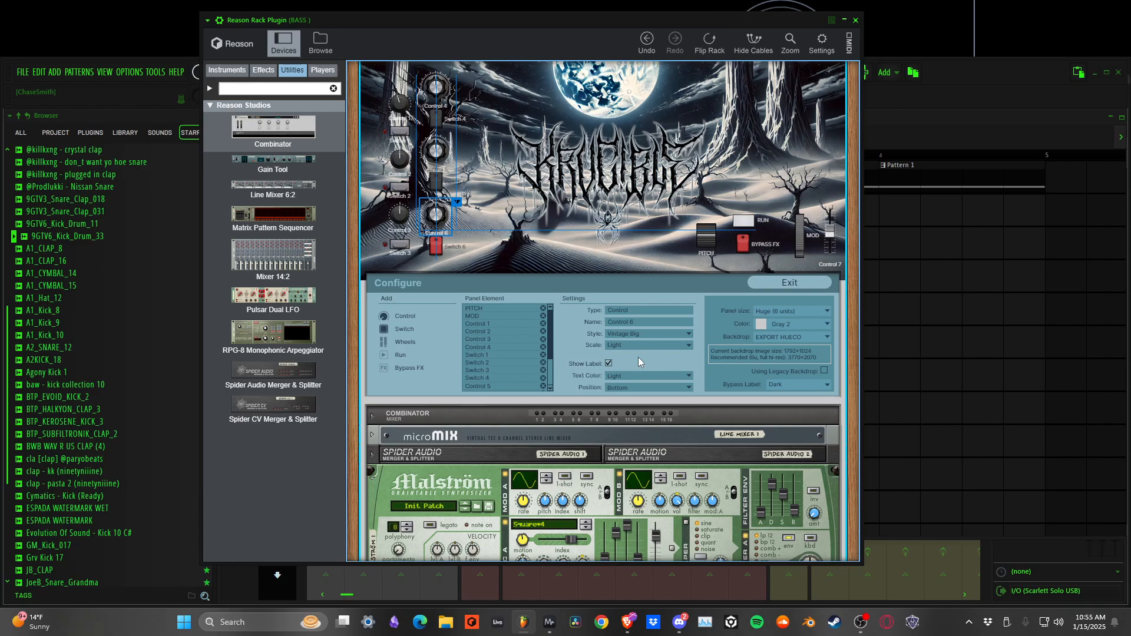
left_click(638, 344)
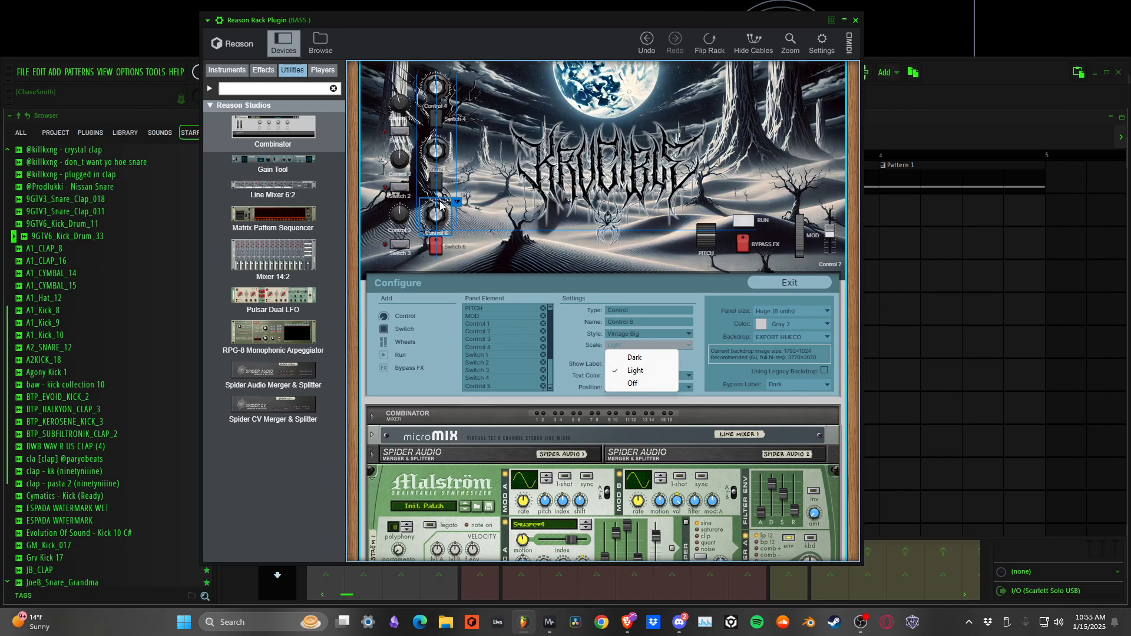
left_click(588, 357)
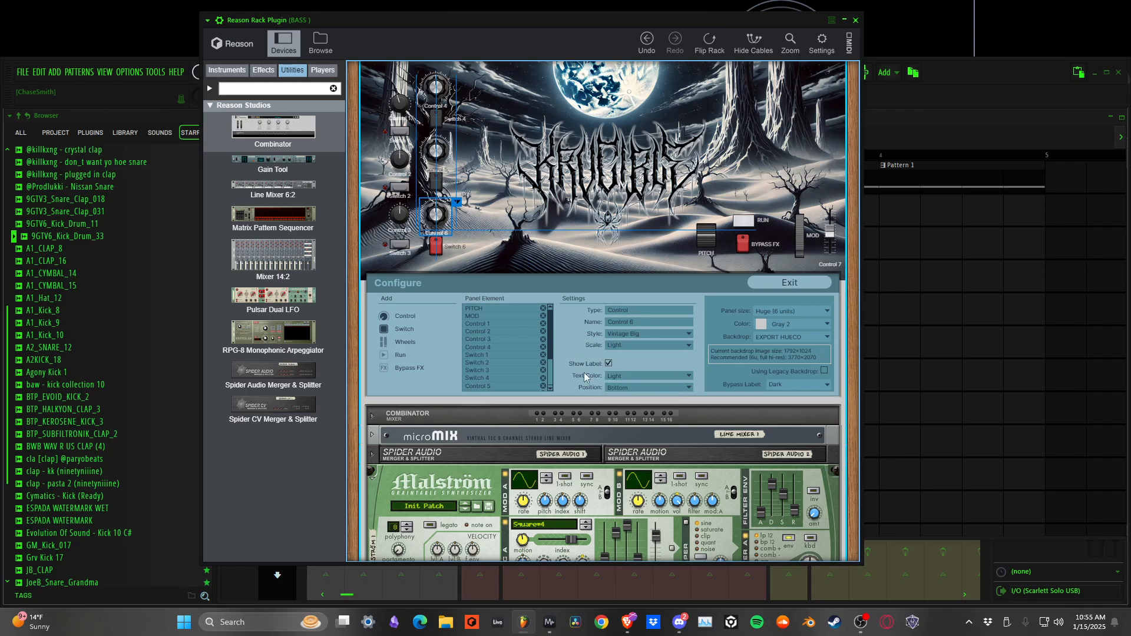
Try the Right label position on Control 6, and return the label to Bottom.
left_click(641, 387)
left_click(654, 412)
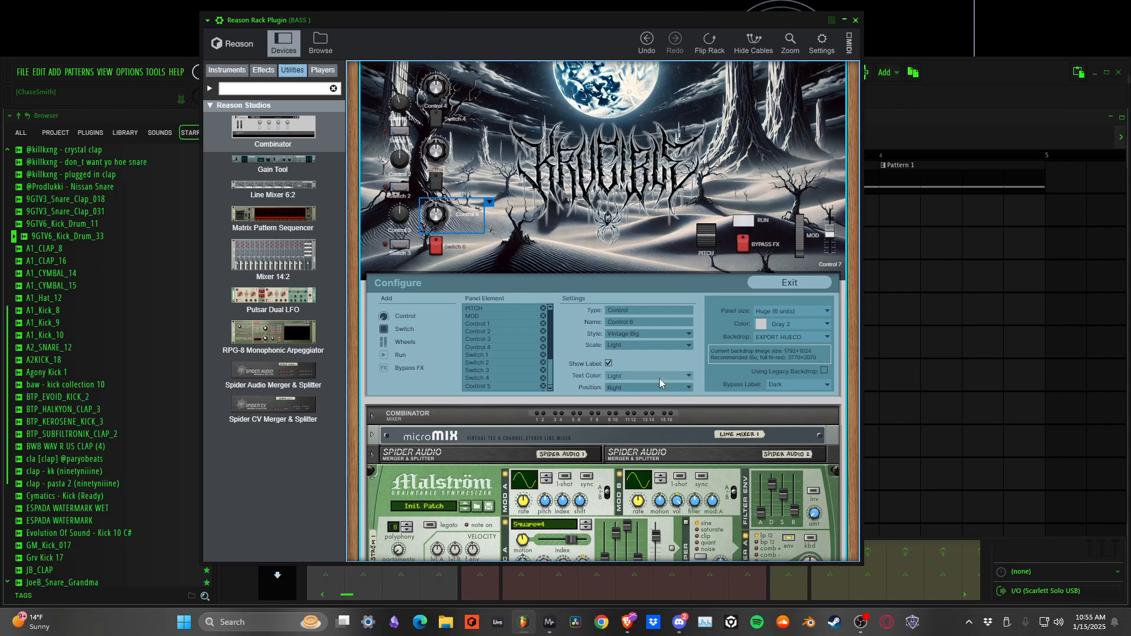
left_click(641, 387)
left_click(648, 440)
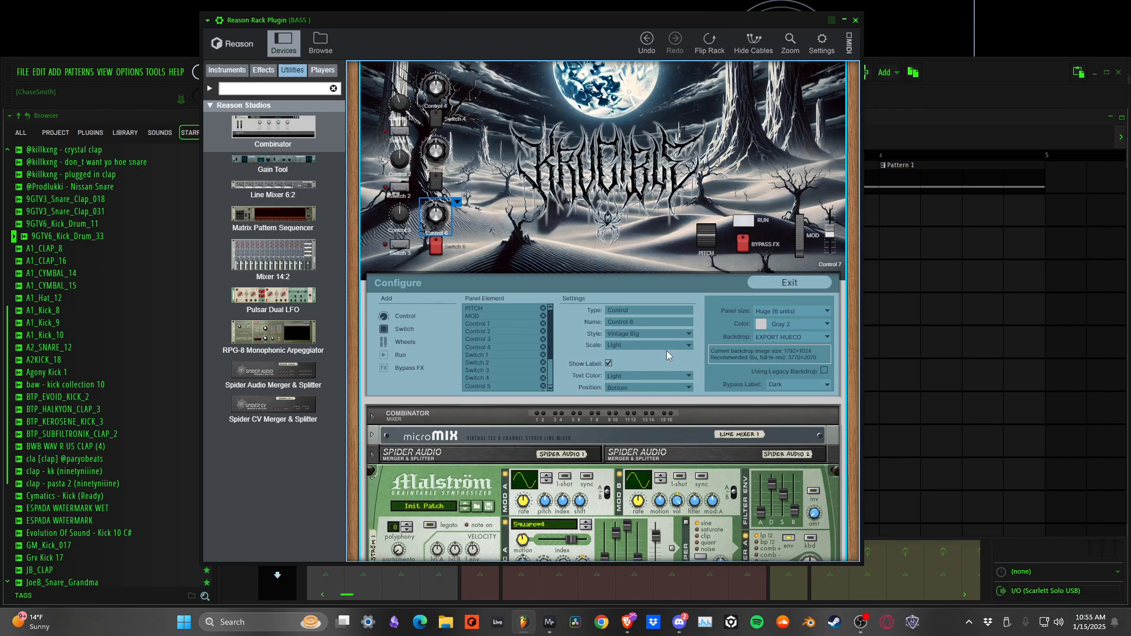
right_click(726, 151)
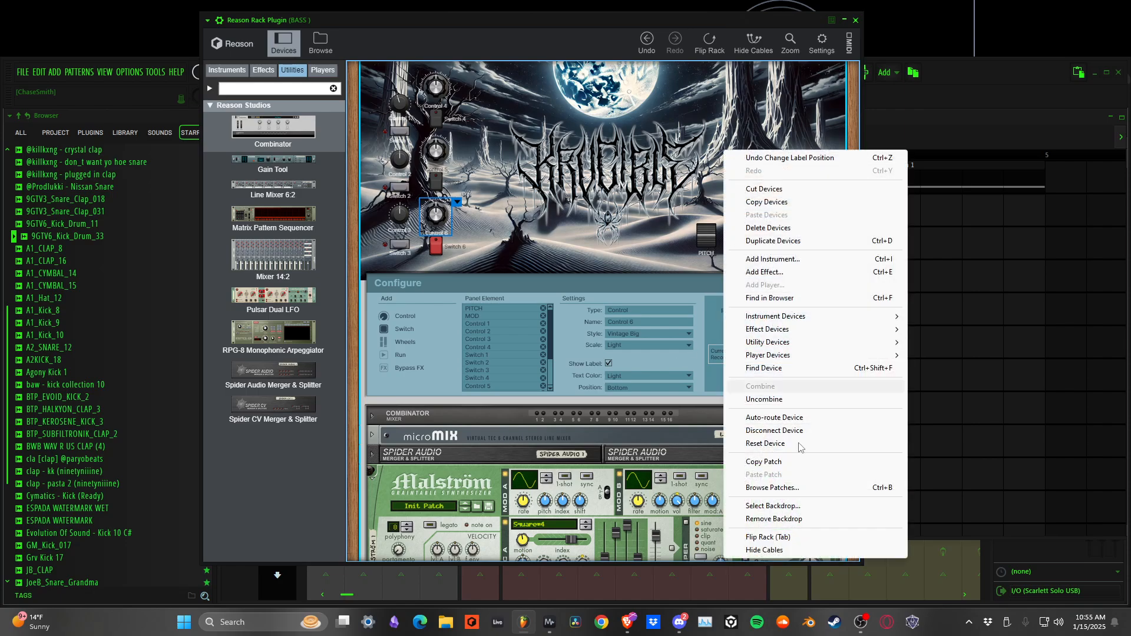
left_click(586, 154)
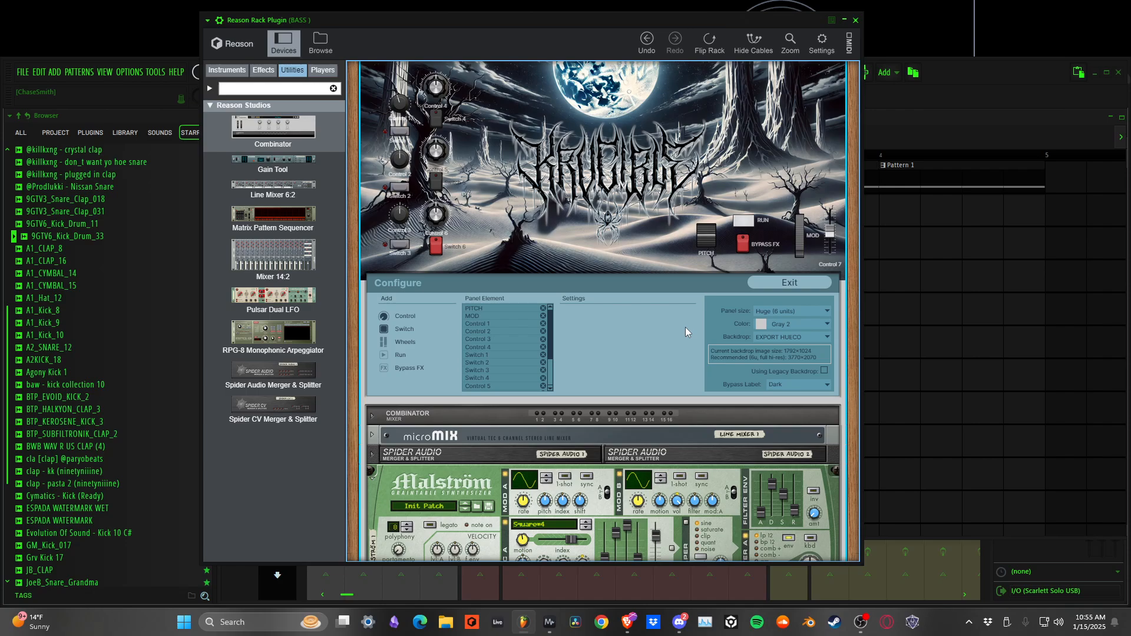
Try the Combinator panel sizes Big (4 units) and Classic (2 units), returning to Huge (6 units) after each.
left_click(782, 312)
left_click(801, 368)
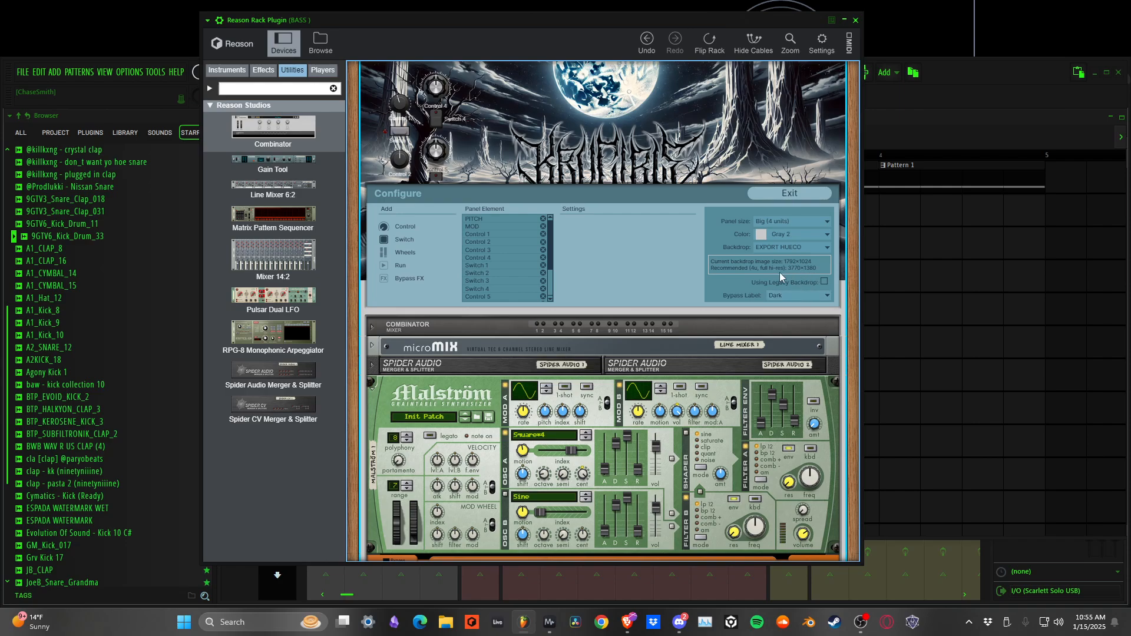
left_click(797, 219)
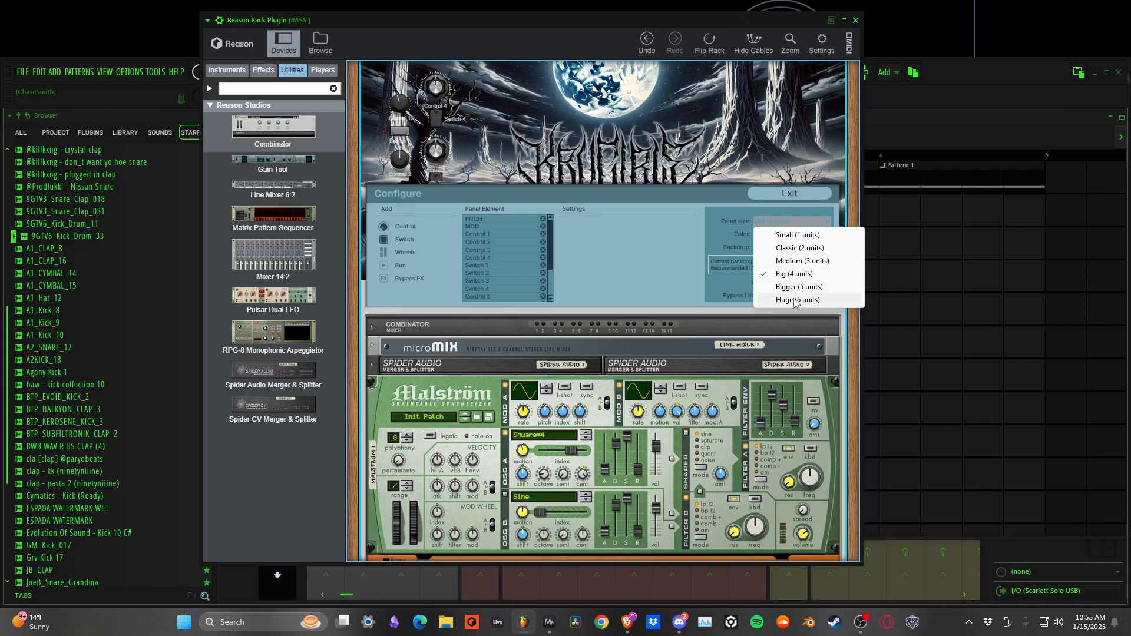
left_click(795, 307)
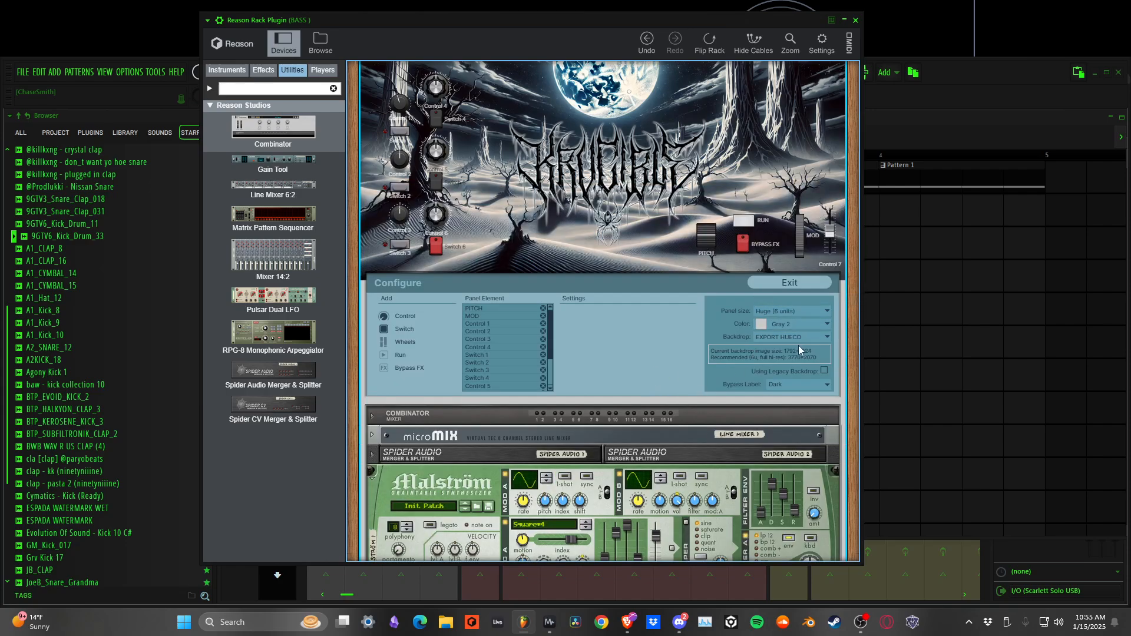
left_click(794, 313)
left_click(793, 337)
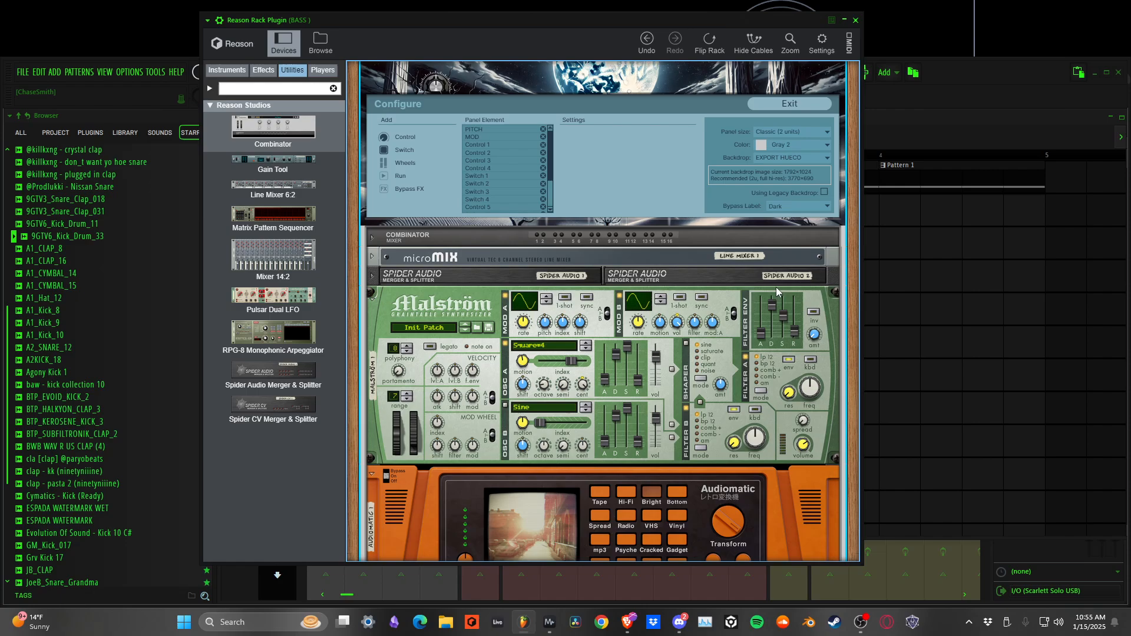
scroll(776, 291, "up", 2)
left_click(797, 212)
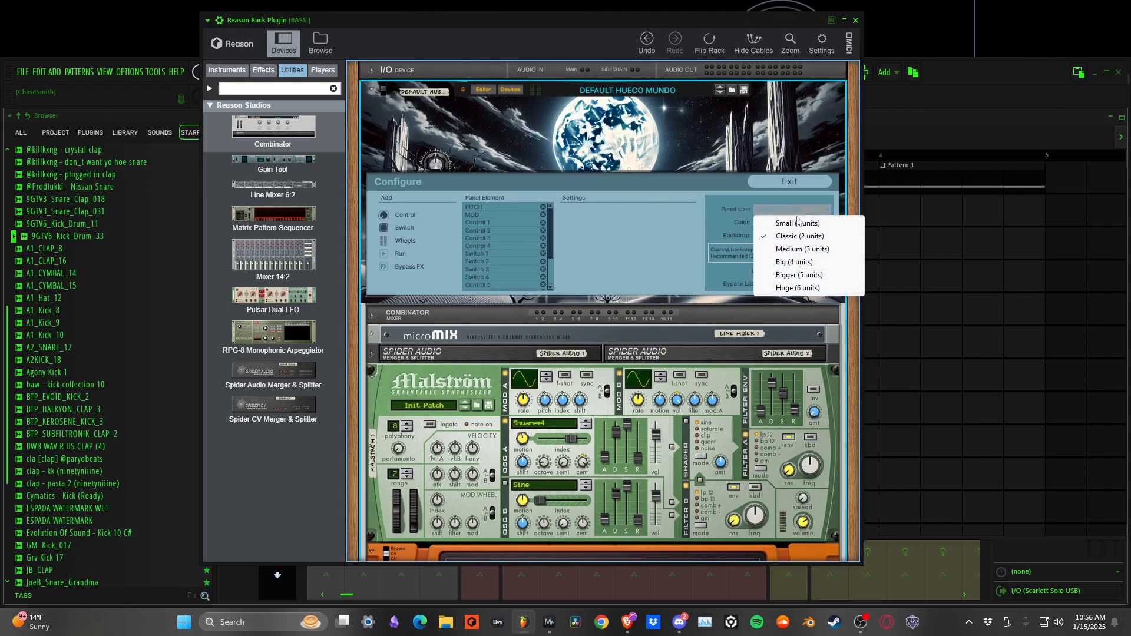
left_click(796, 288)
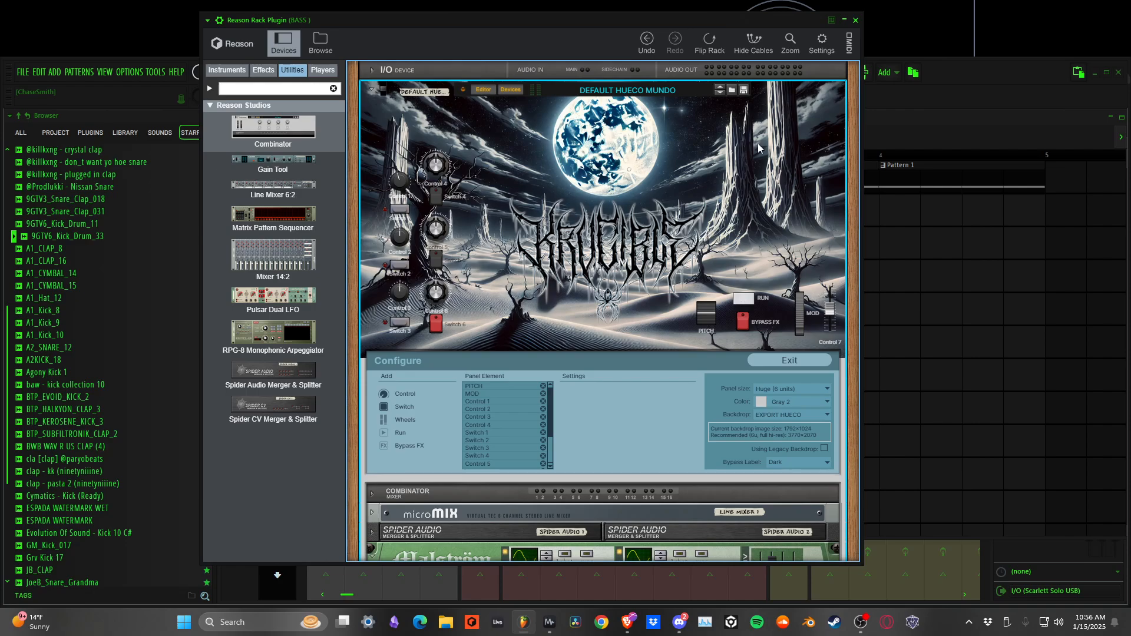
Try the Combinator panel at Small (1 units), Medium (3 units) and Classic (2 units).
left_click(794, 397)
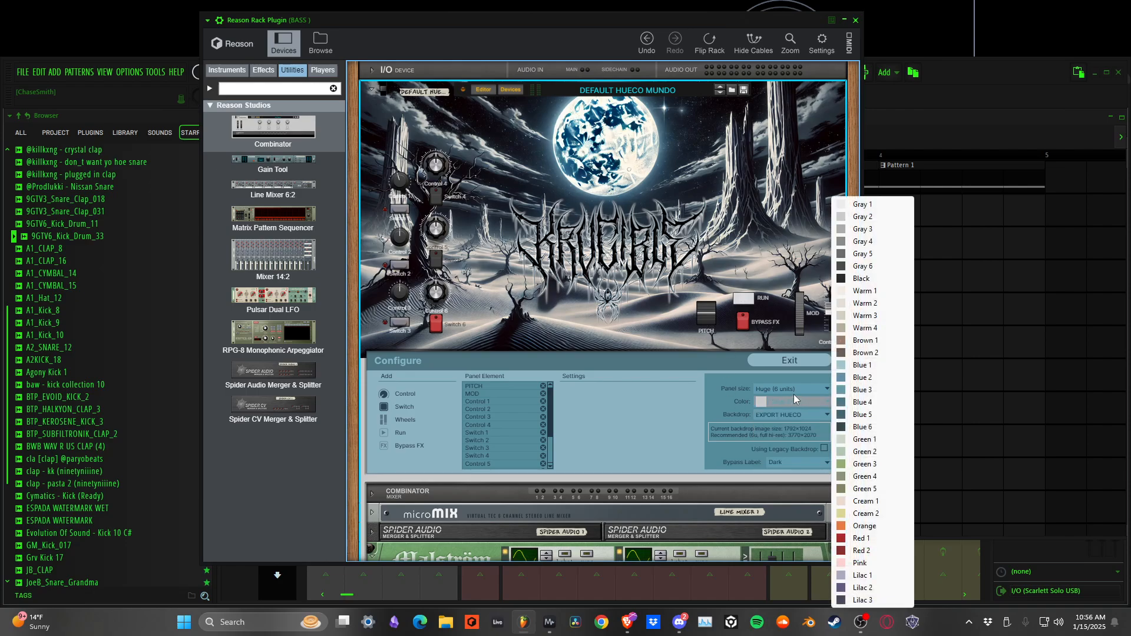
left_click(794, 394)
left_click(788, 395)
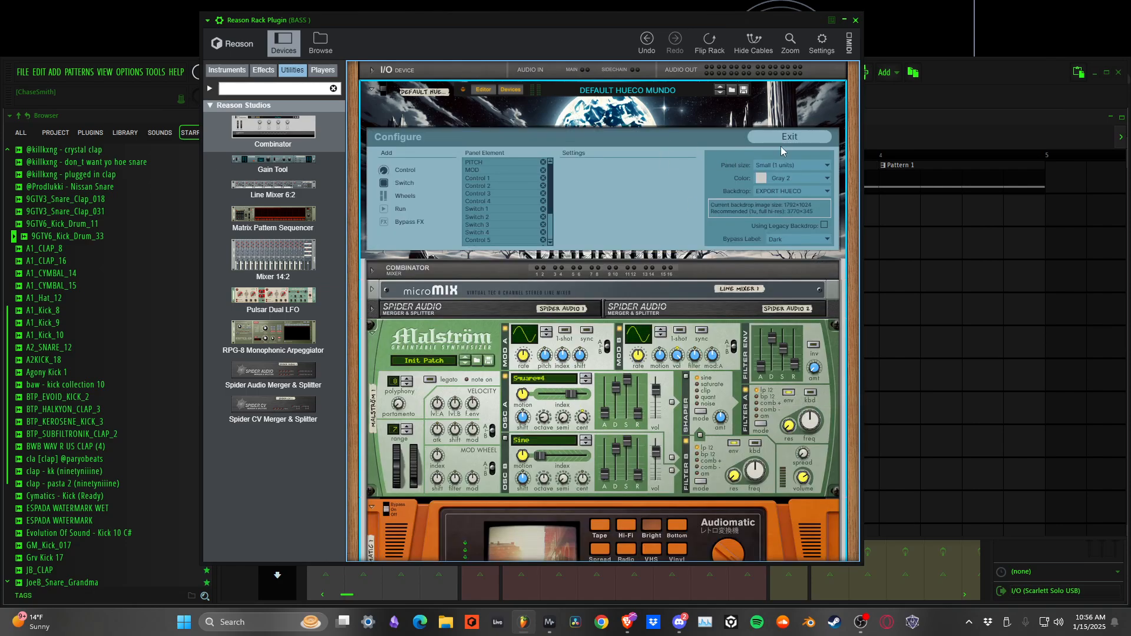
left_click(781, 168)
left_click(781, 168)
left_click(783, 198)
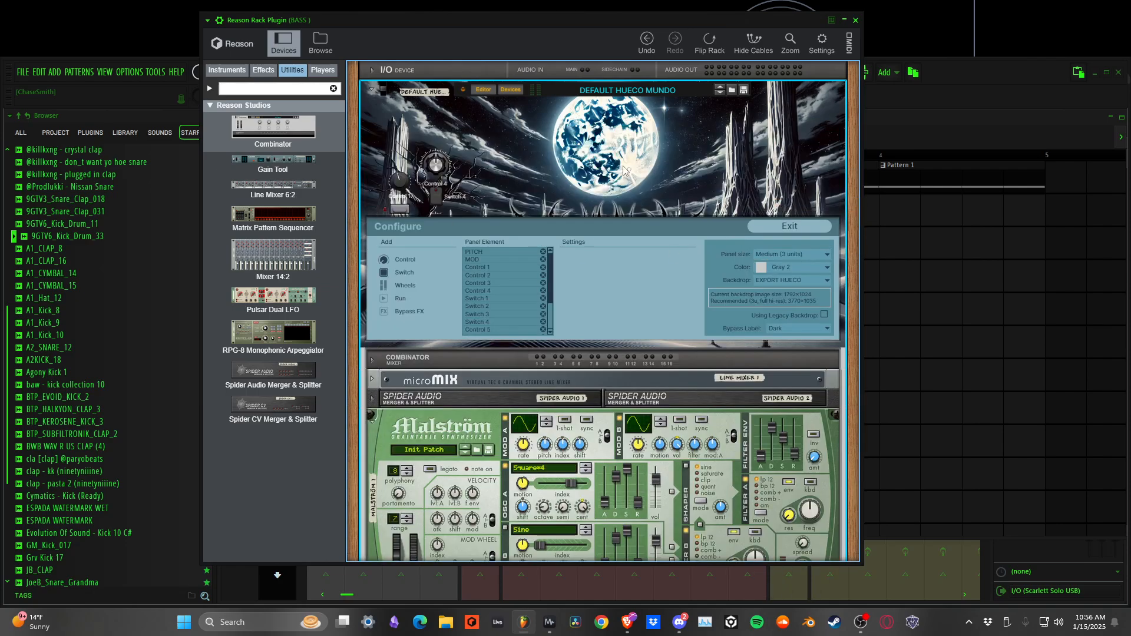
left_click(791, 259)
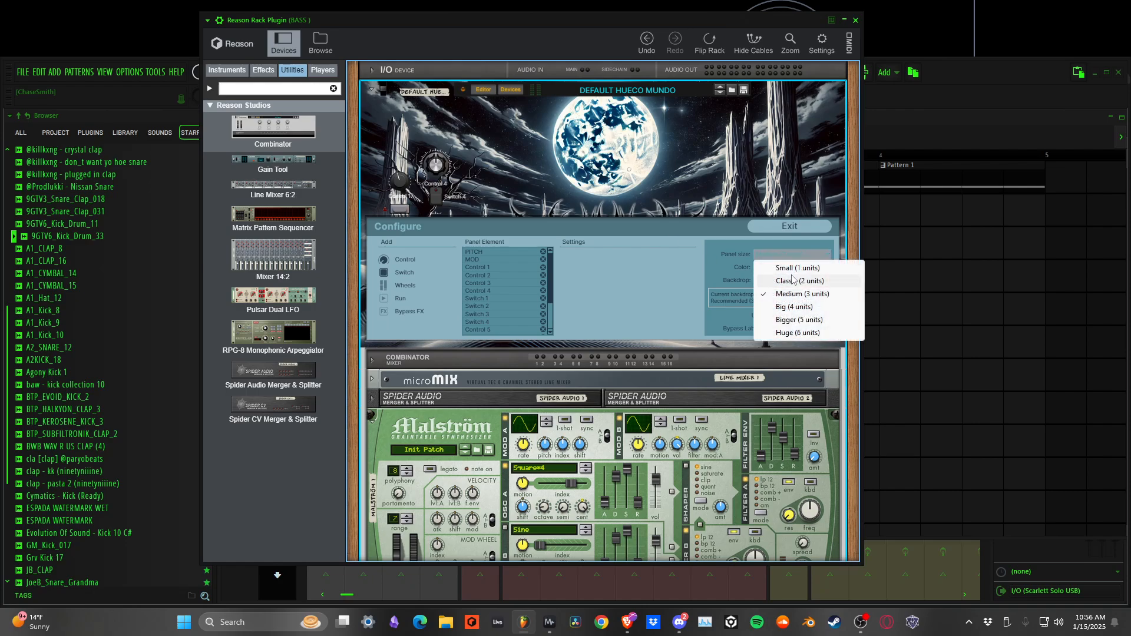
left_click(792, 281)
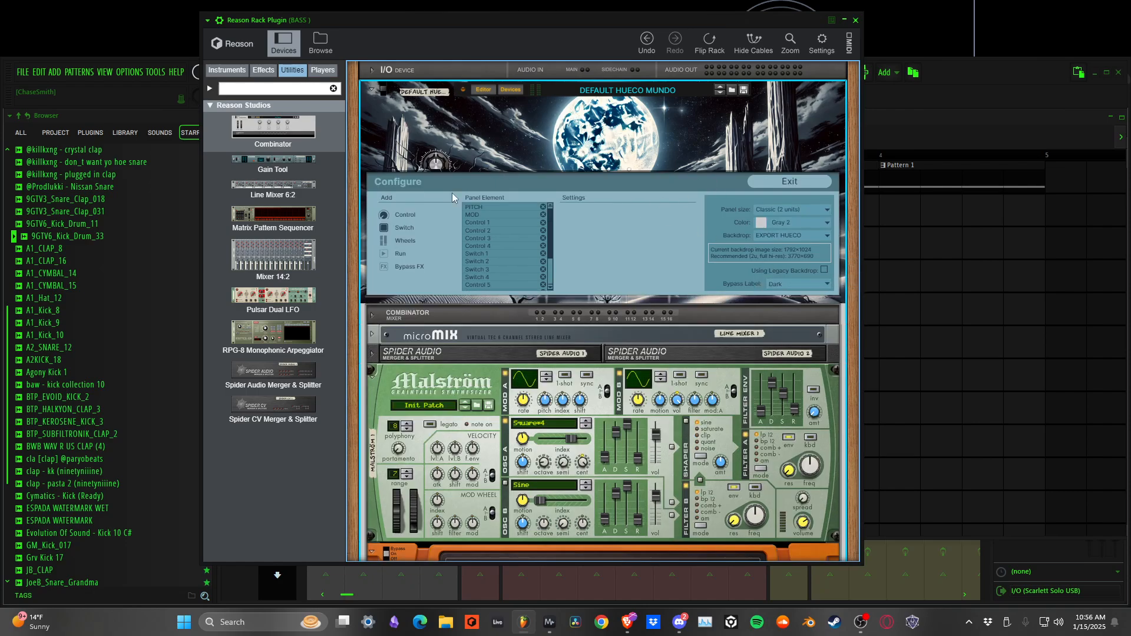
Leave Configure mode, hide the Combinator's Editor and show it again.
left_click(790, 182)
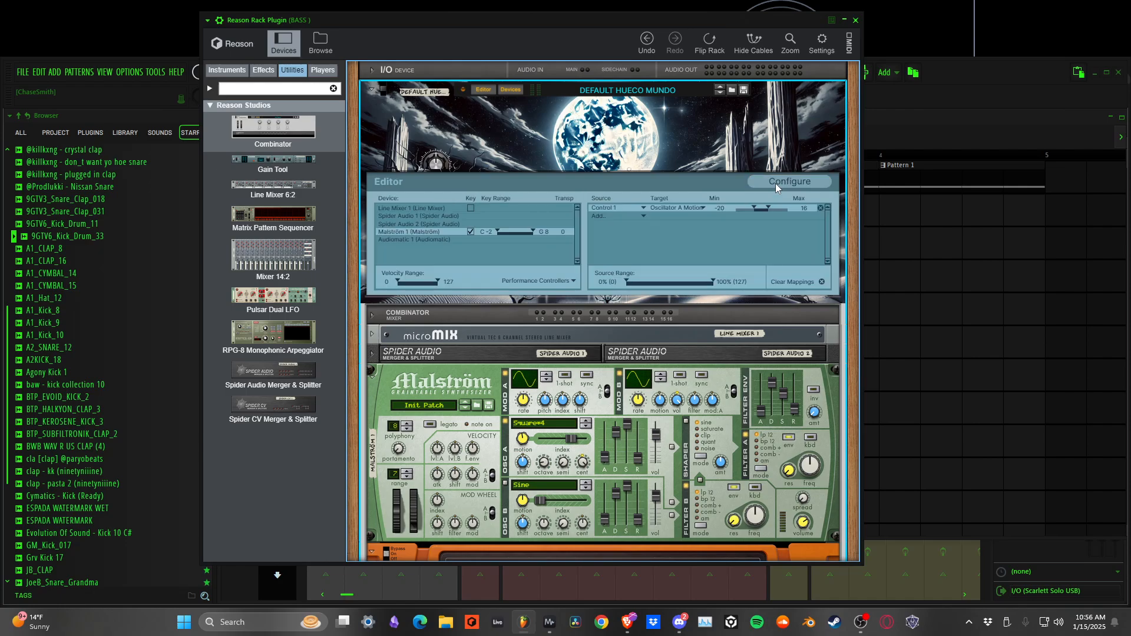
left_click(486, 90)
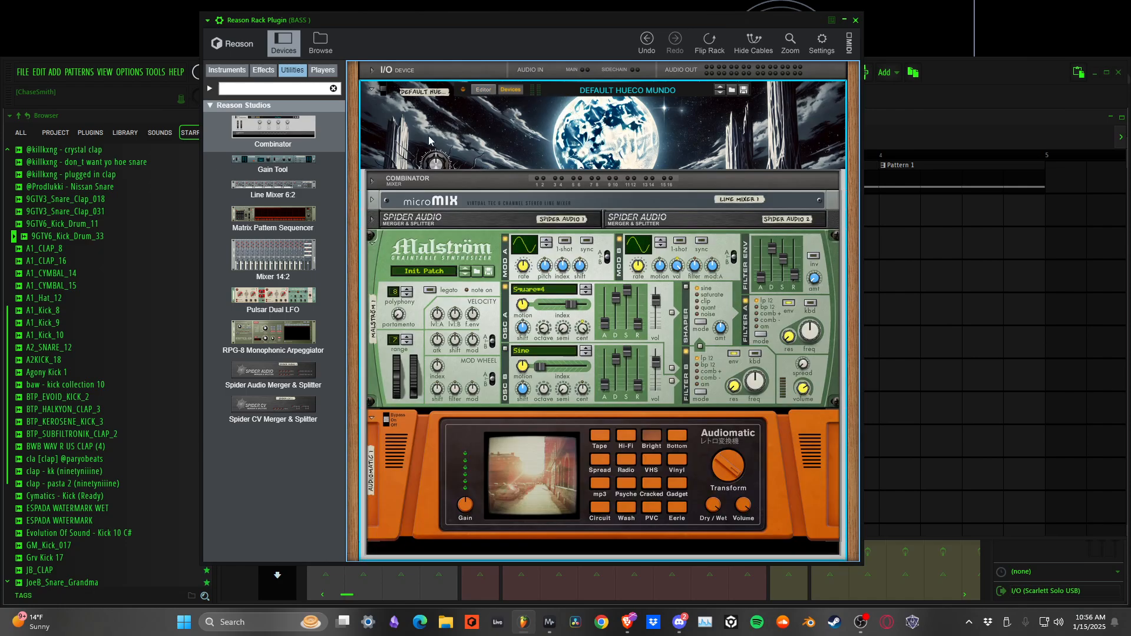
left_click(484, 90)
Set the Combinator's panel size to Huge (6 units) in Configure mode and return to the Editor.
left_click(787, 163)
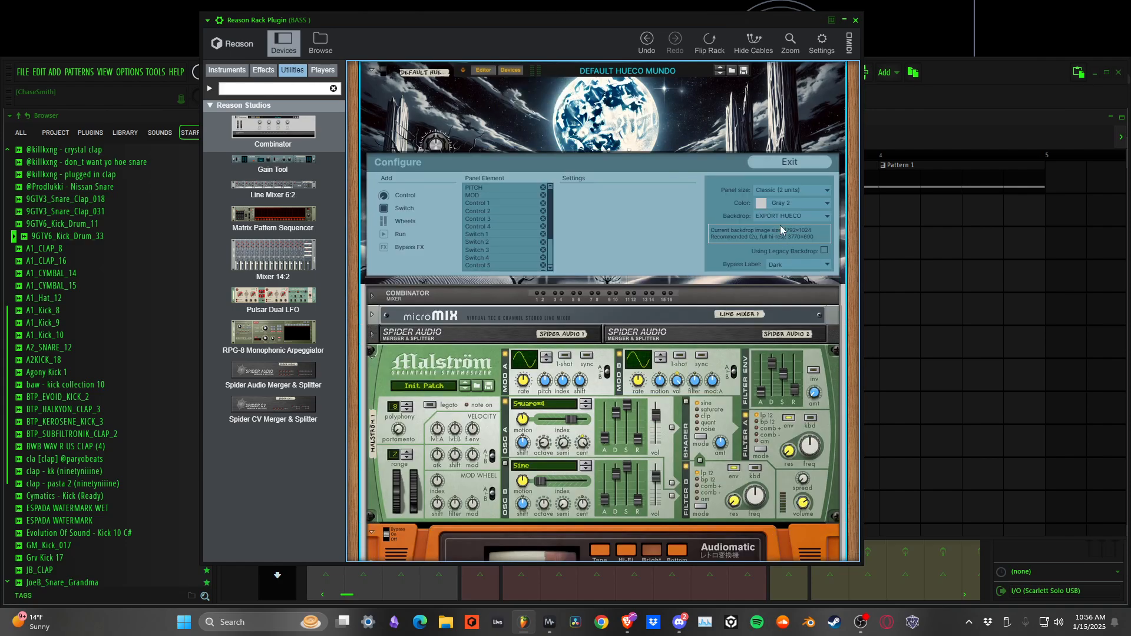
left_click(792, 190)
left_click(789, 255)
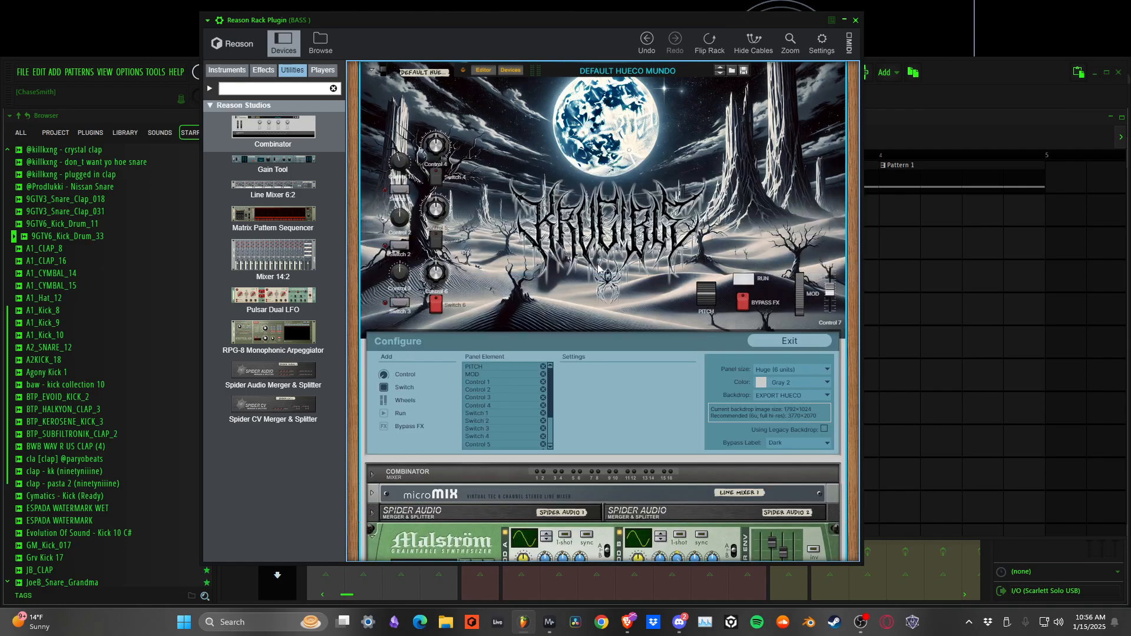
left_click(790, 341)
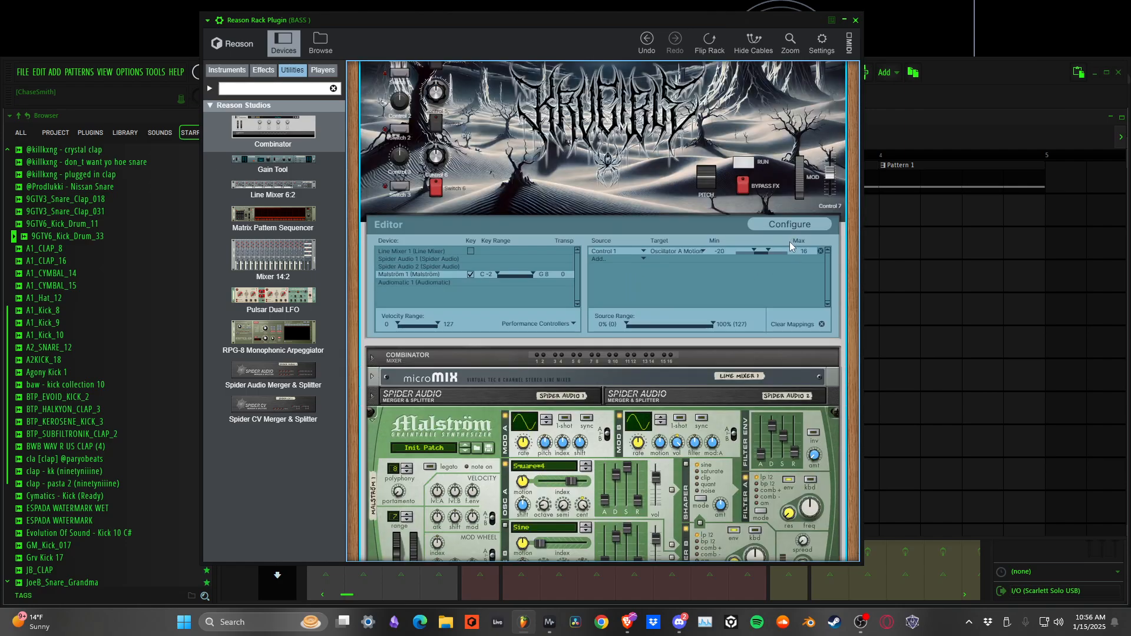
scroll(669, 305, "down", 5)
scroll(620, 333, "up", 8)
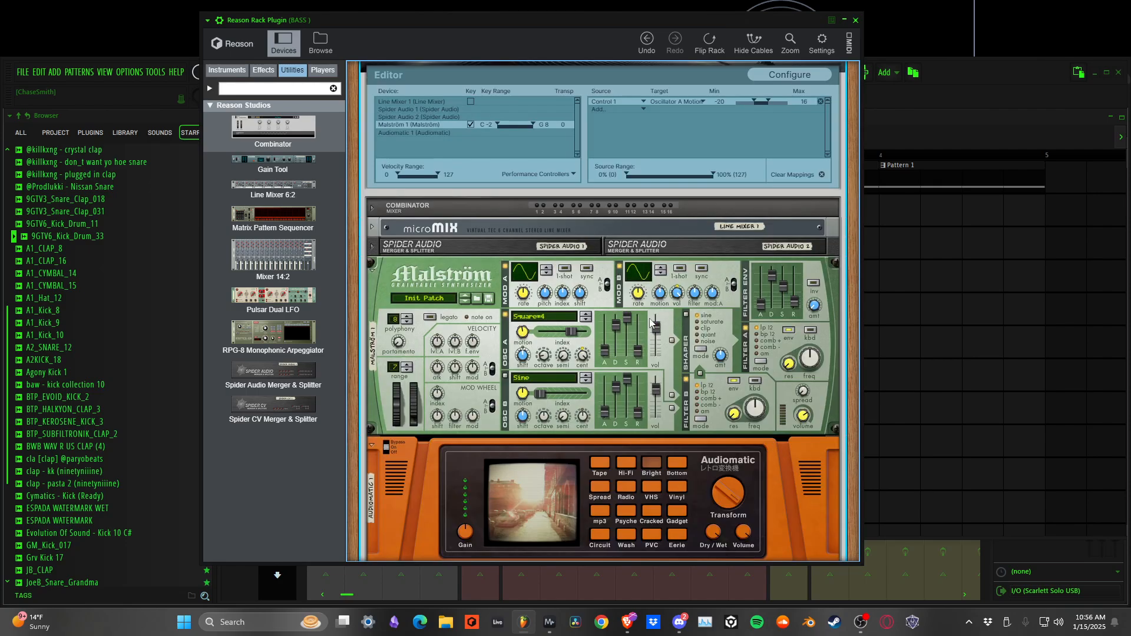
scroll(581, 195, "down", 8)
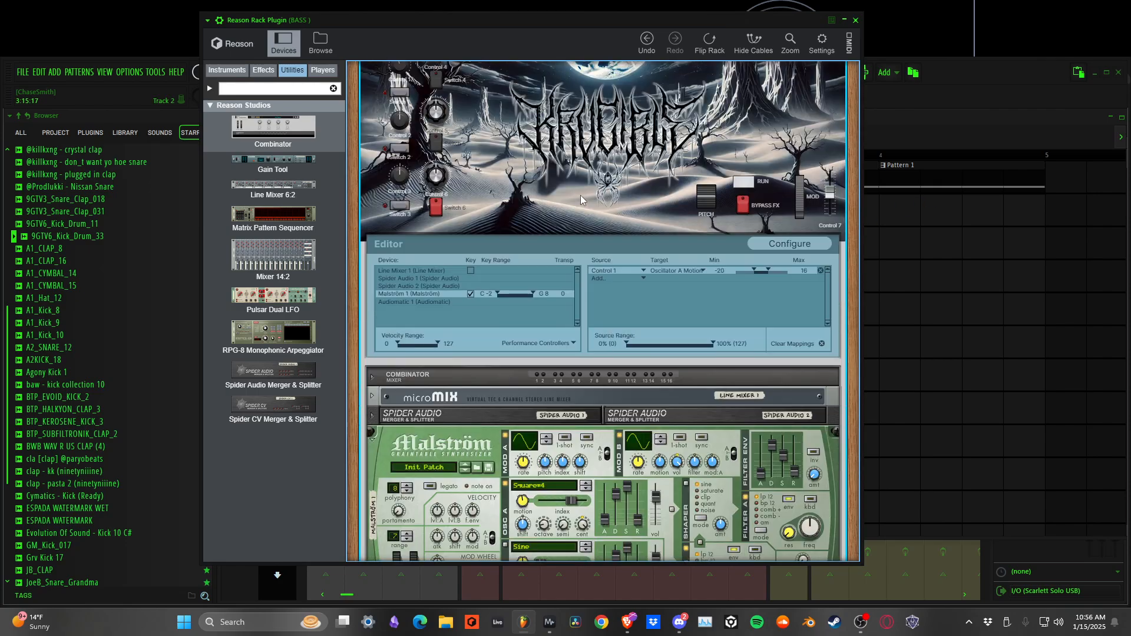